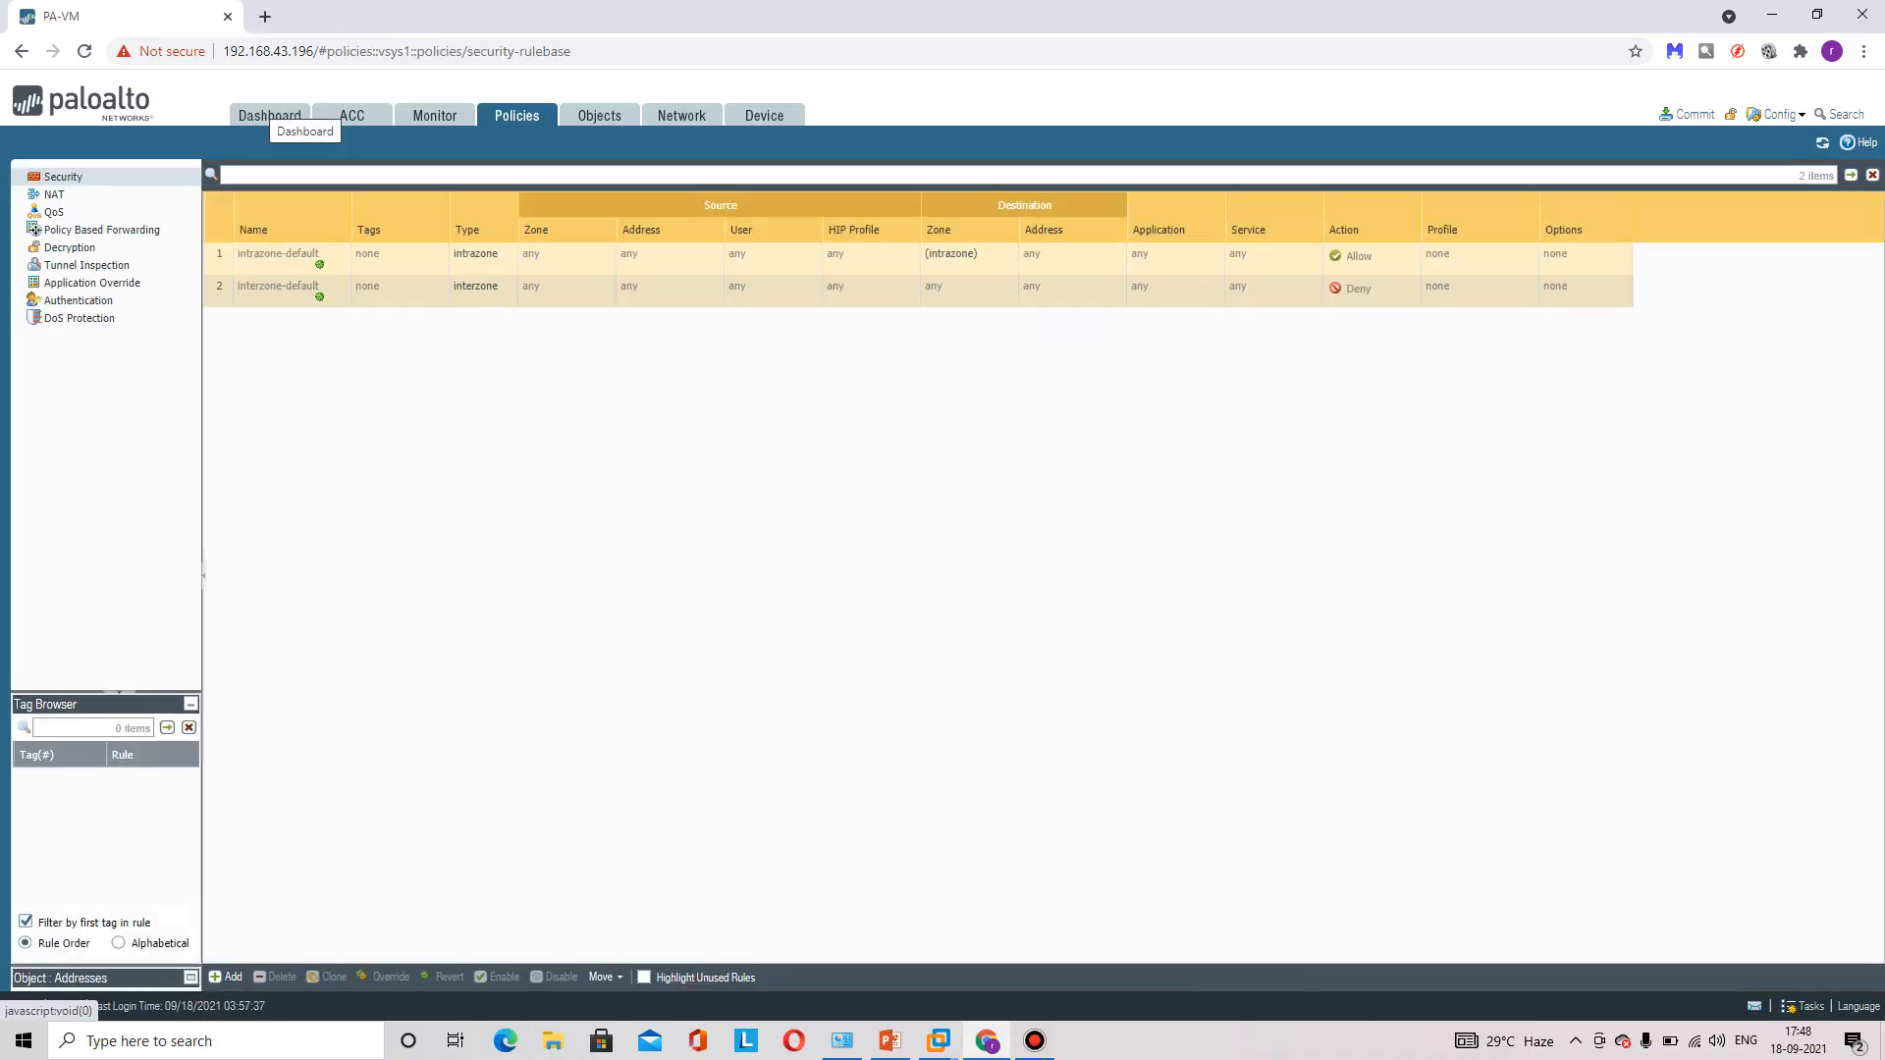
- Check the firewall's management IP address on the dashboard and the link state of the Ethernet interfaces
left_click(271, 116)
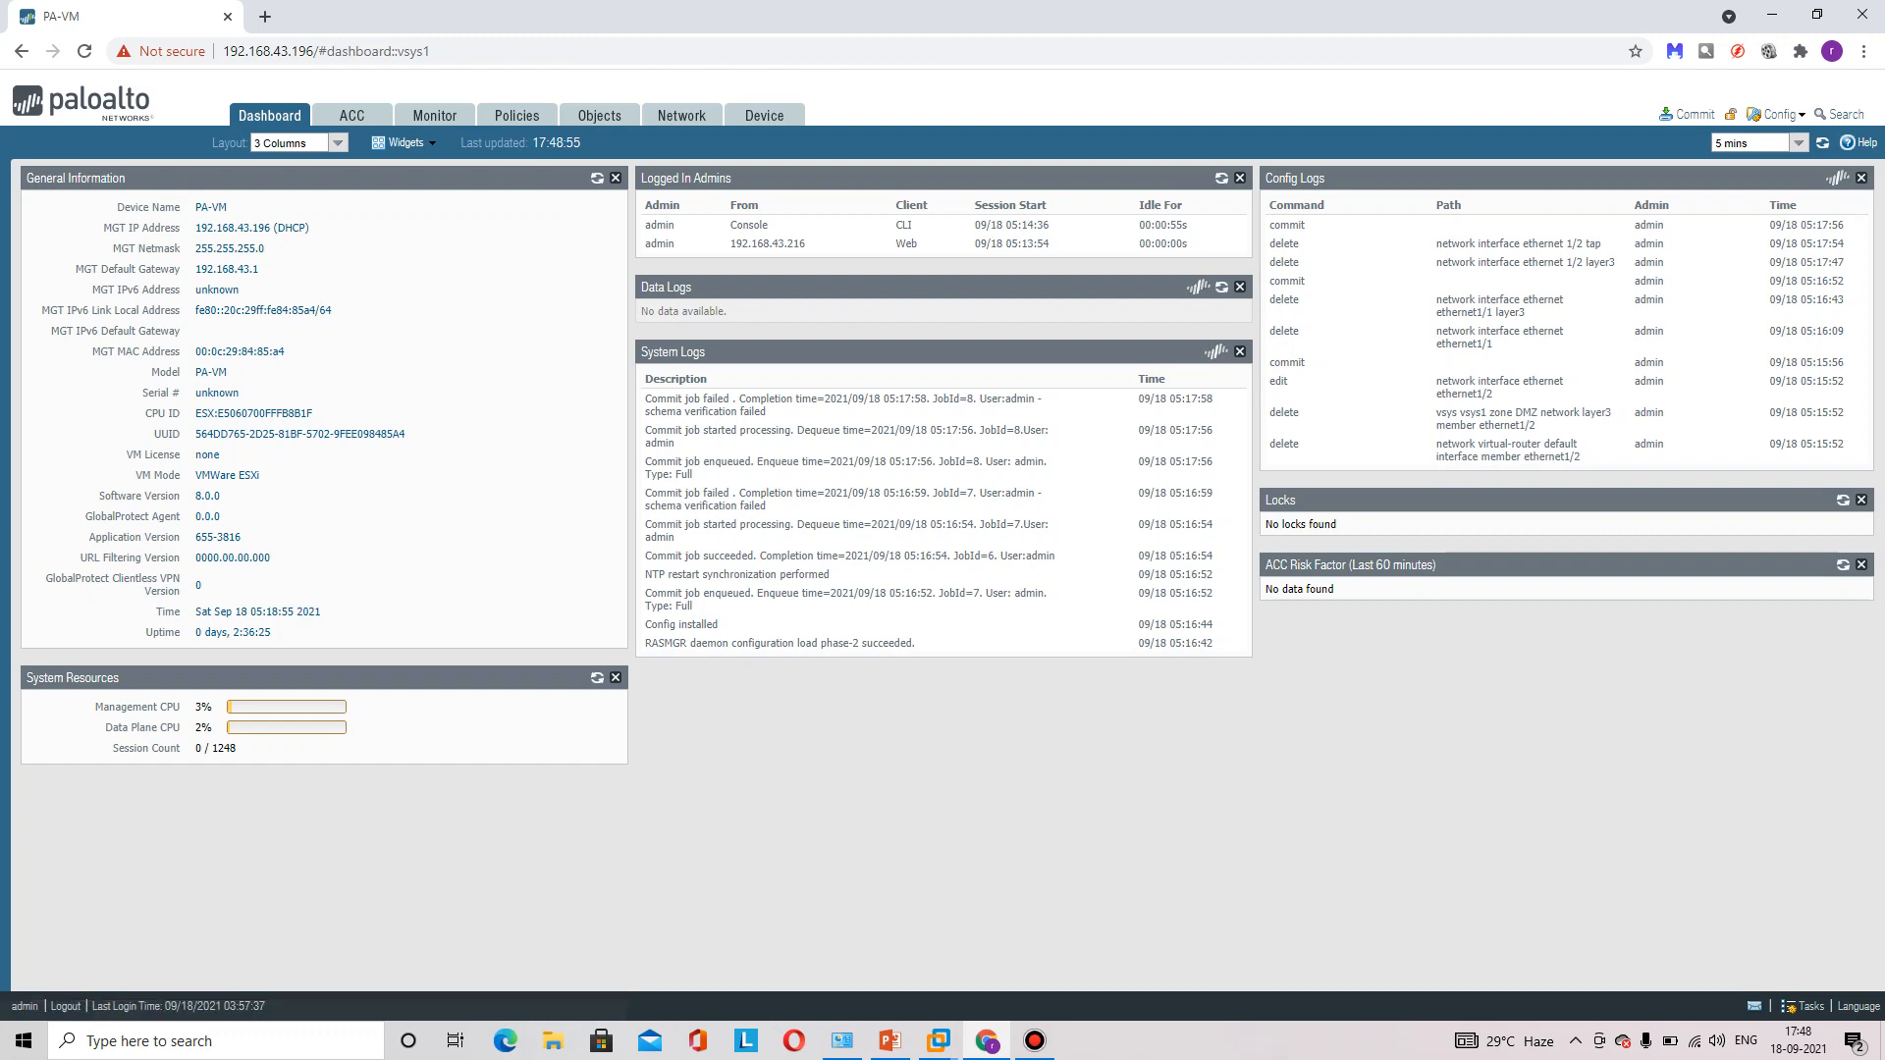
left_click_drag(195, 228, 270, 228)
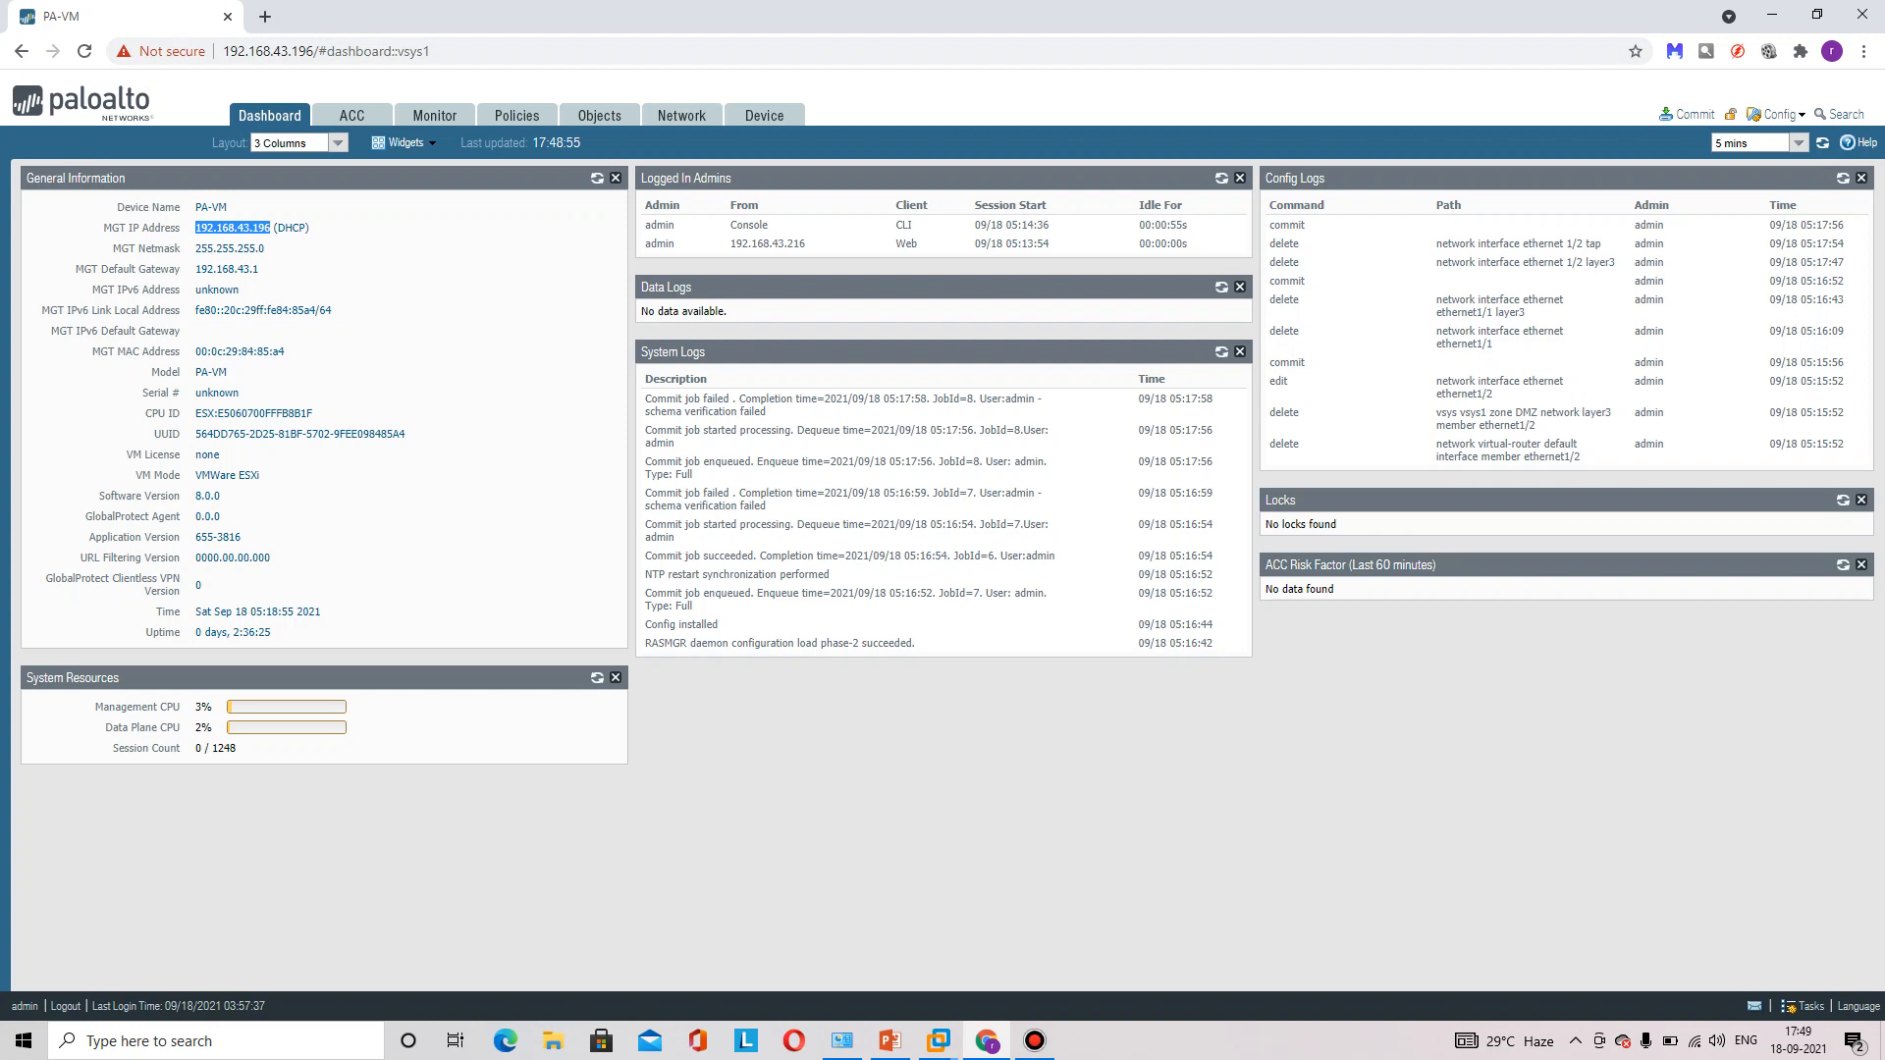
left_click(703, 120)
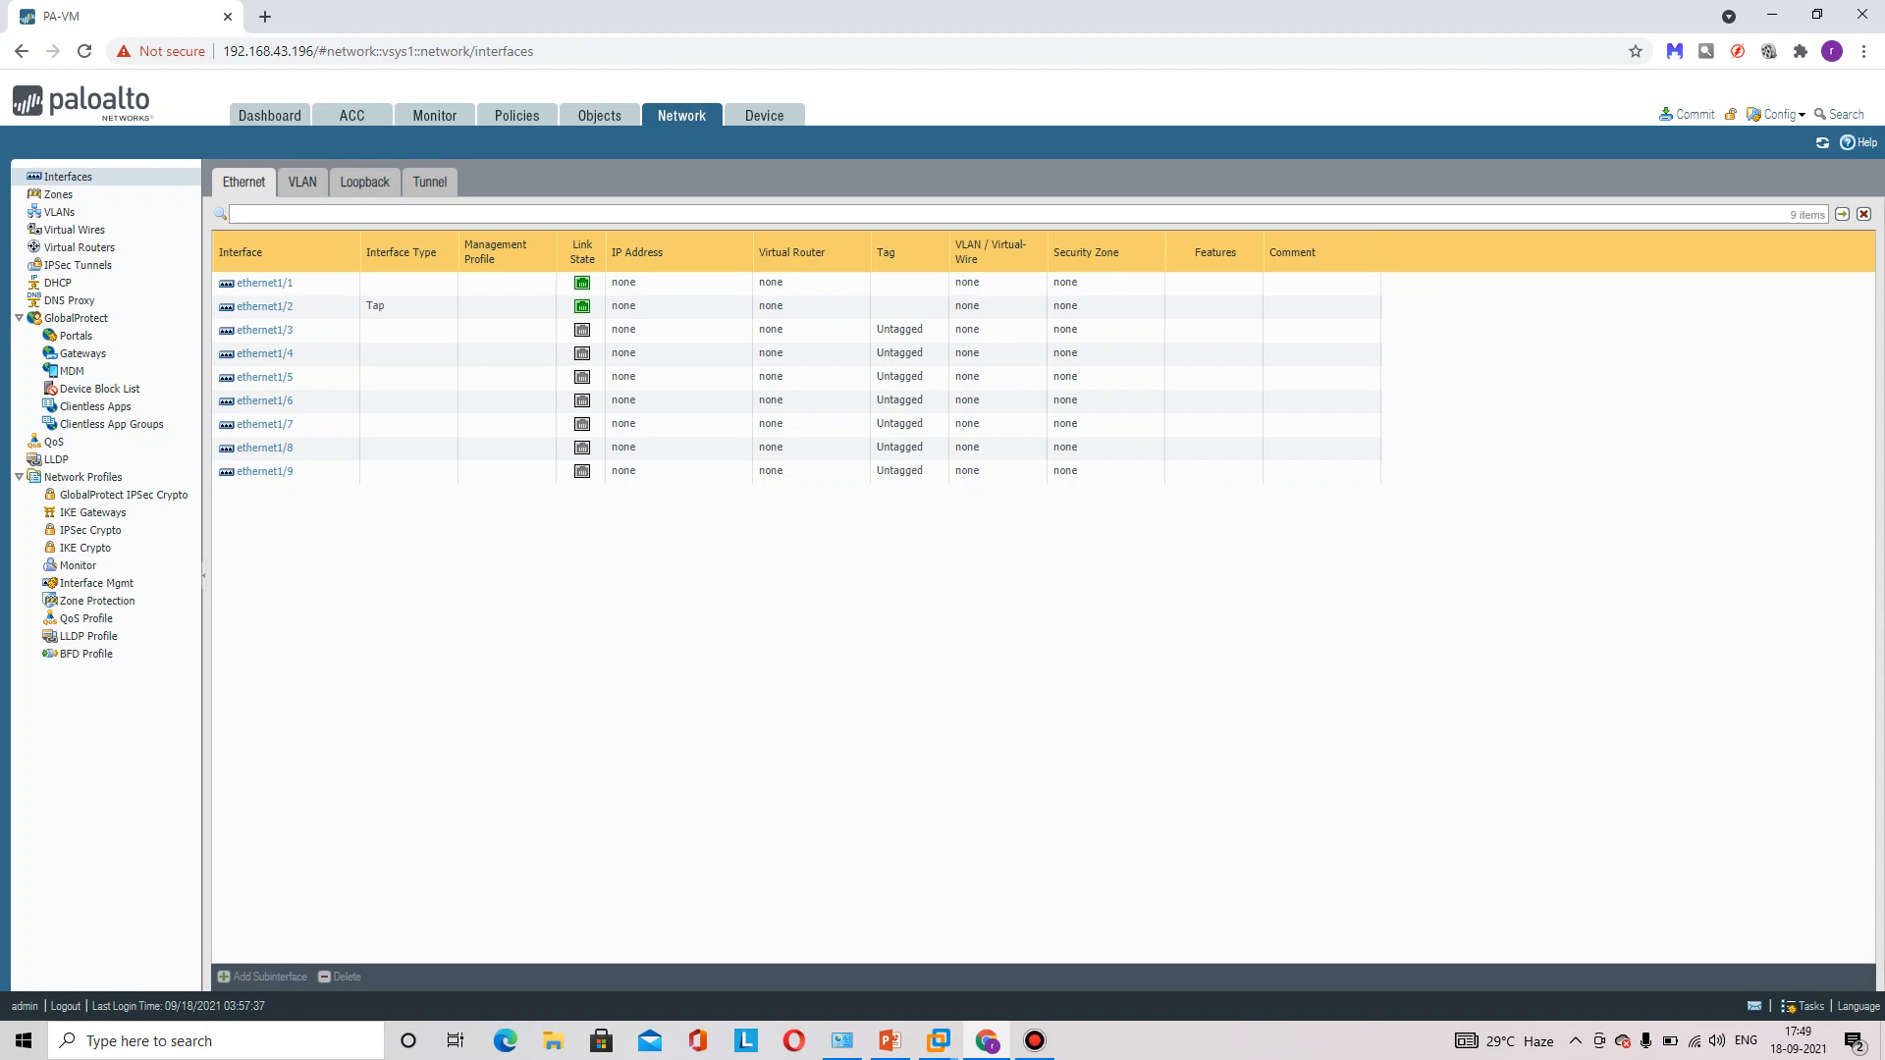
mouse_move(583, 282)
left_click(263, 283)
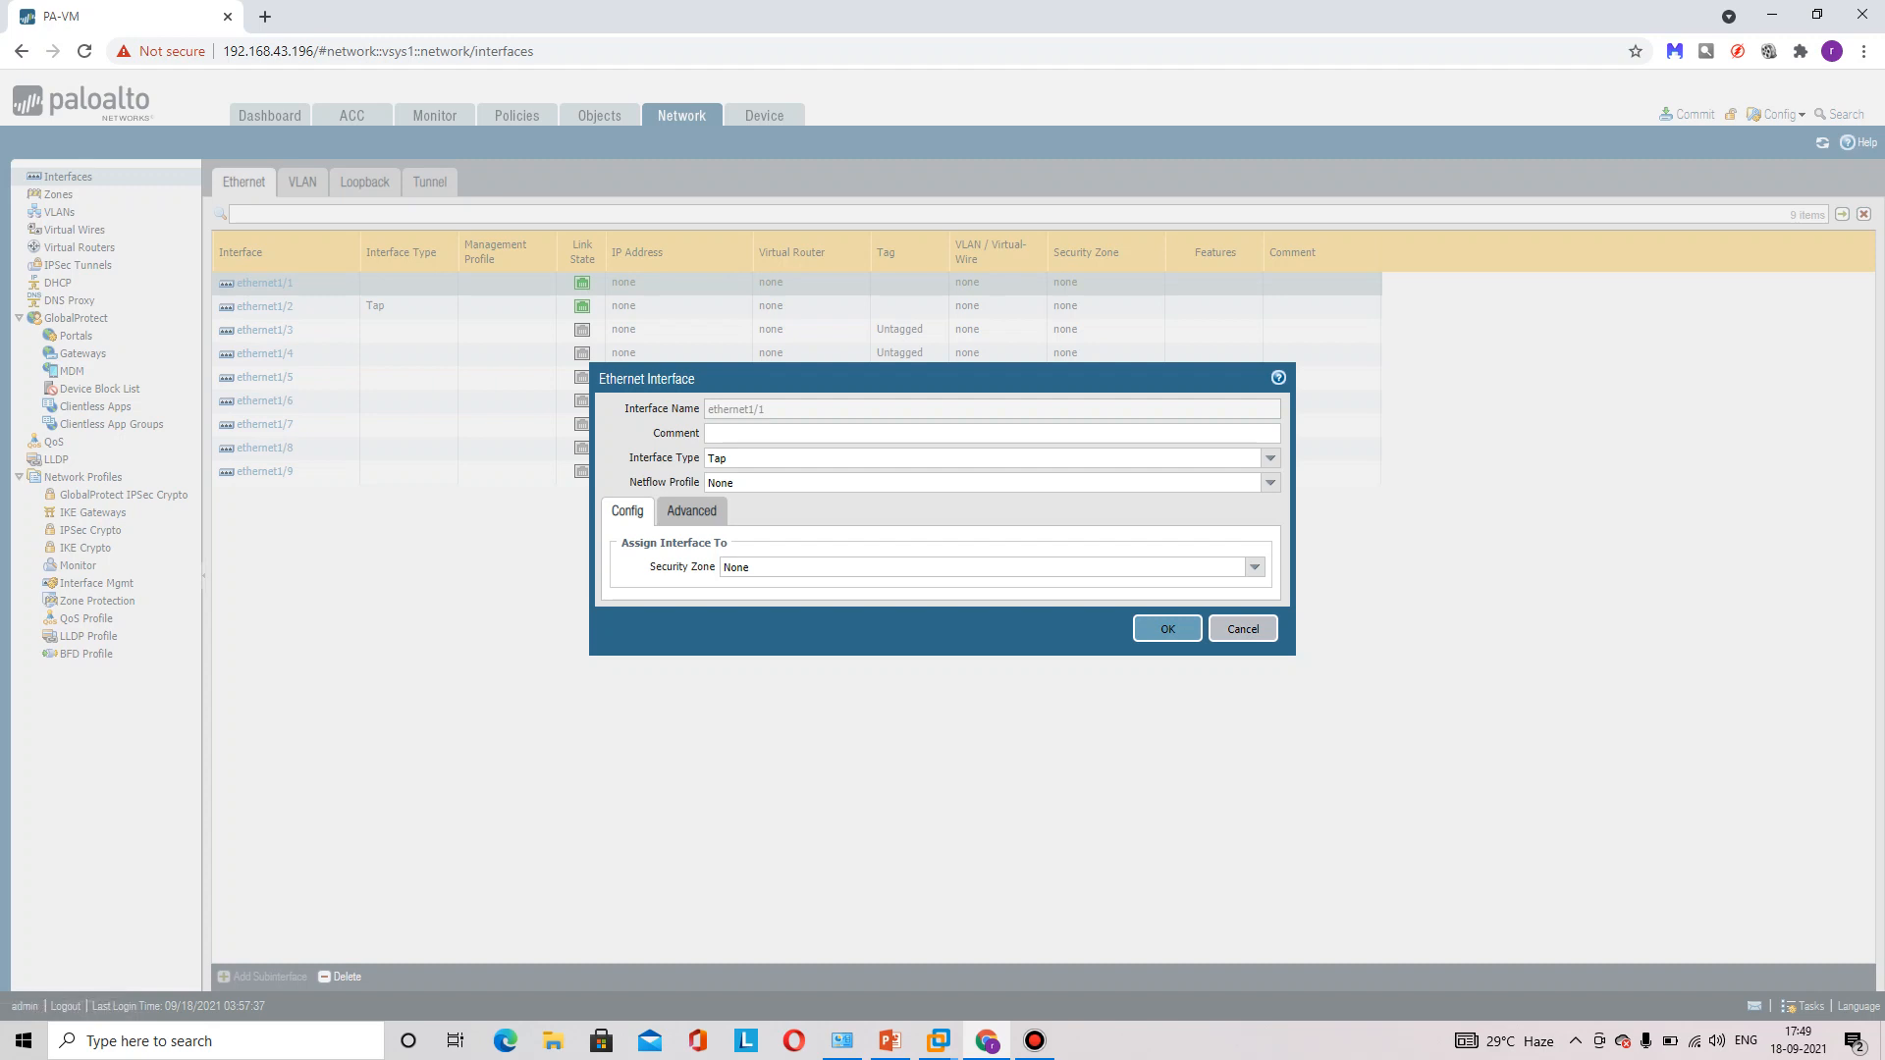
left_click(1271, 458)
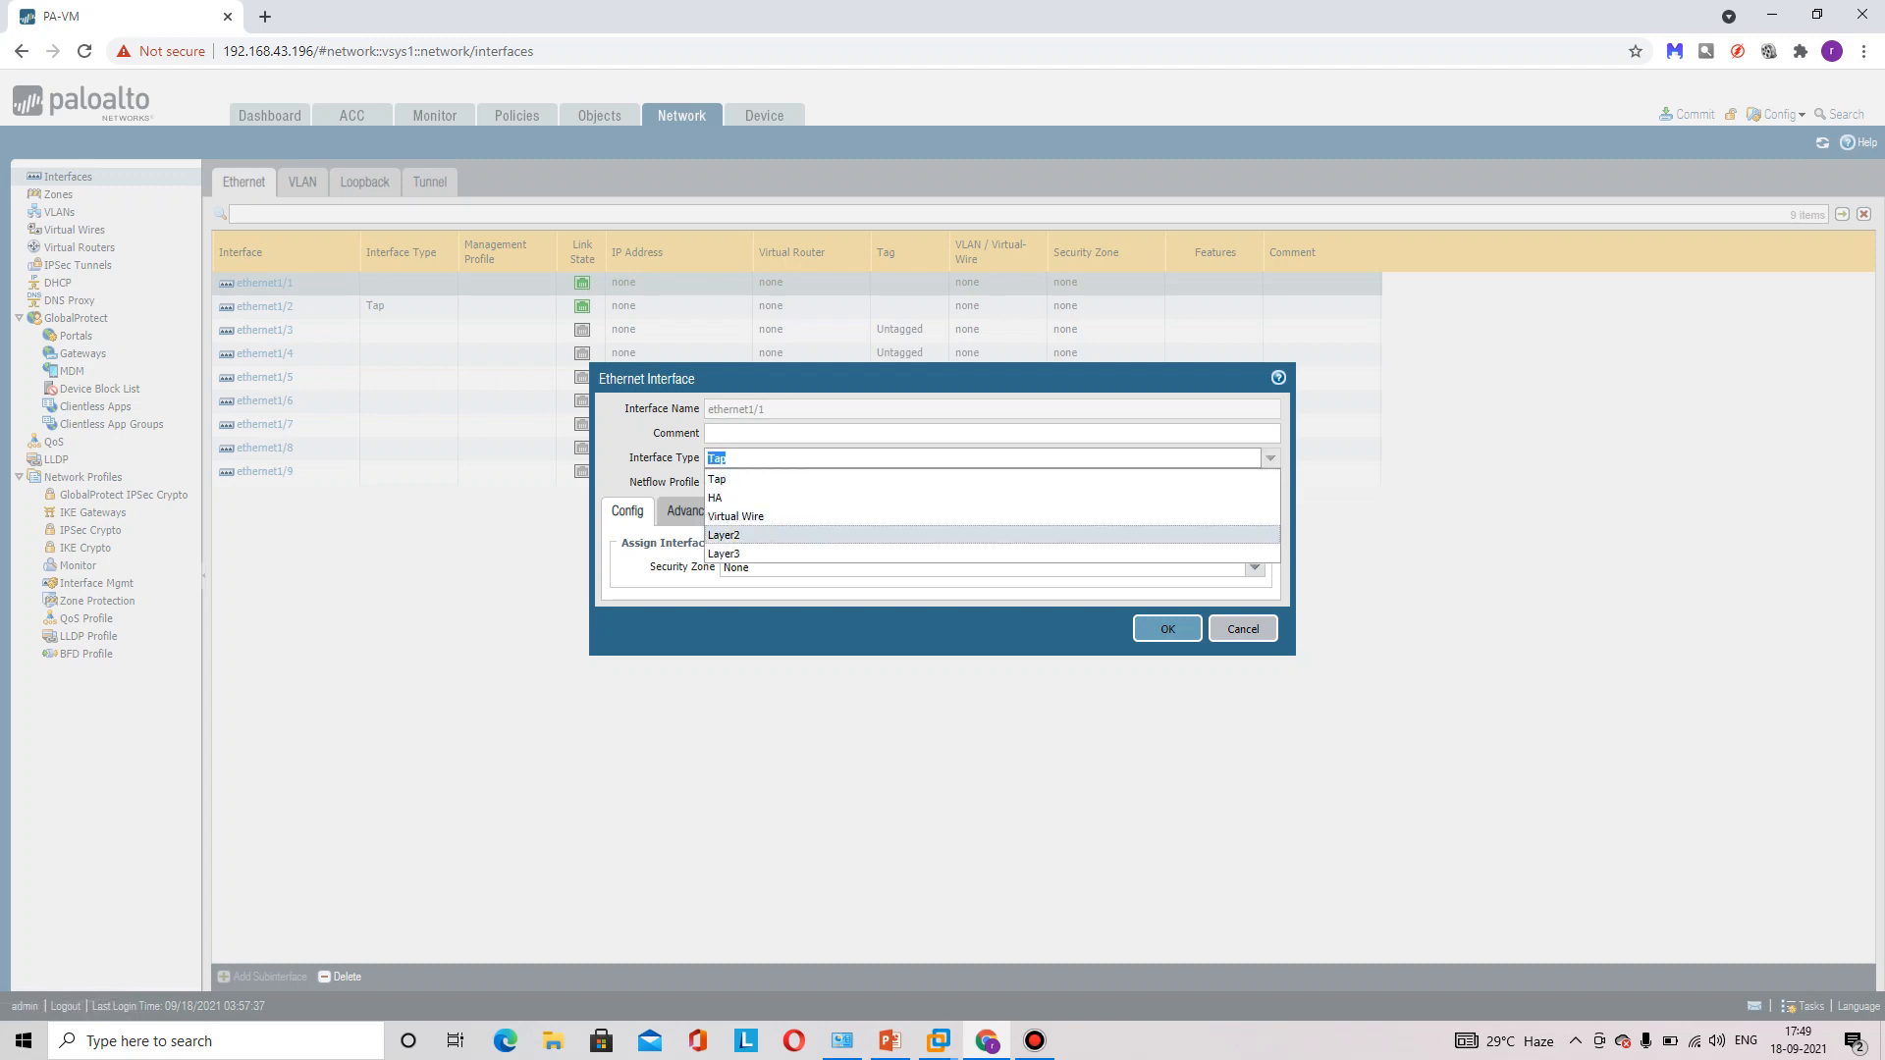
left_click(725, 554)
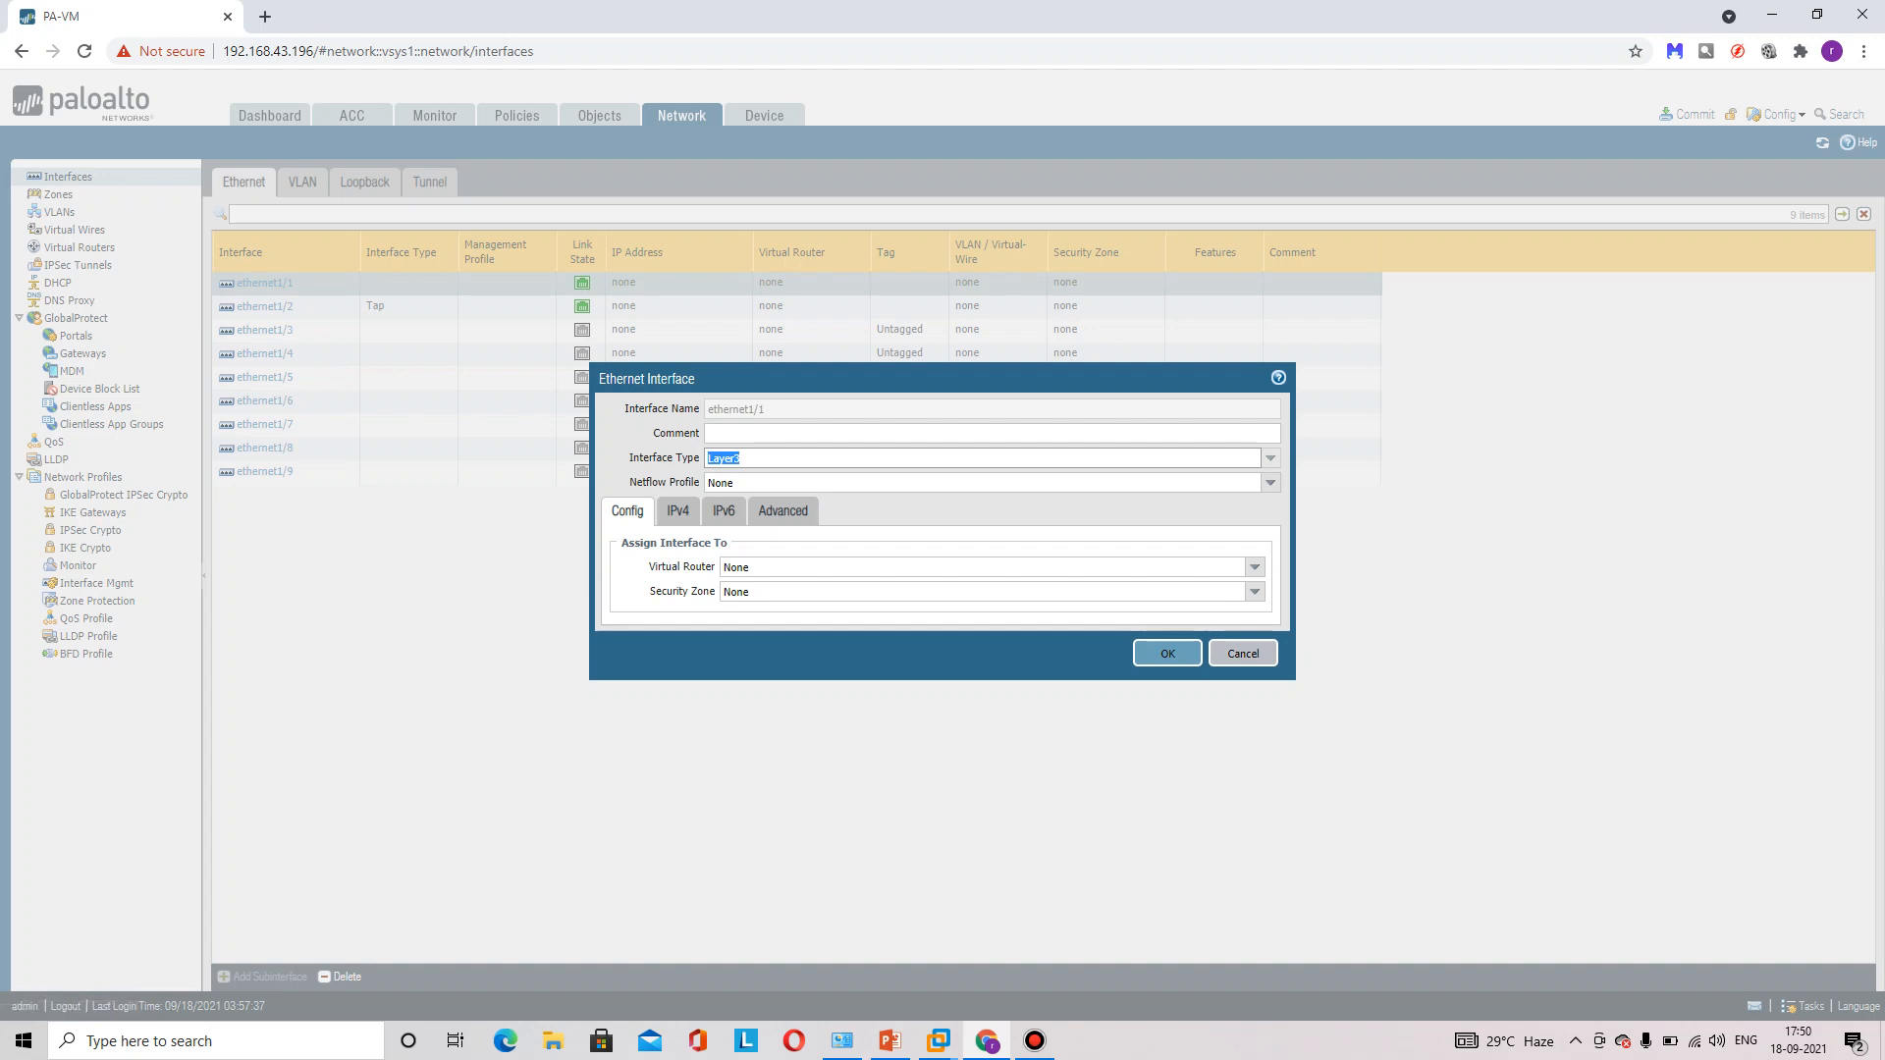
left_click(1271, 458)
left_click(735, 516)
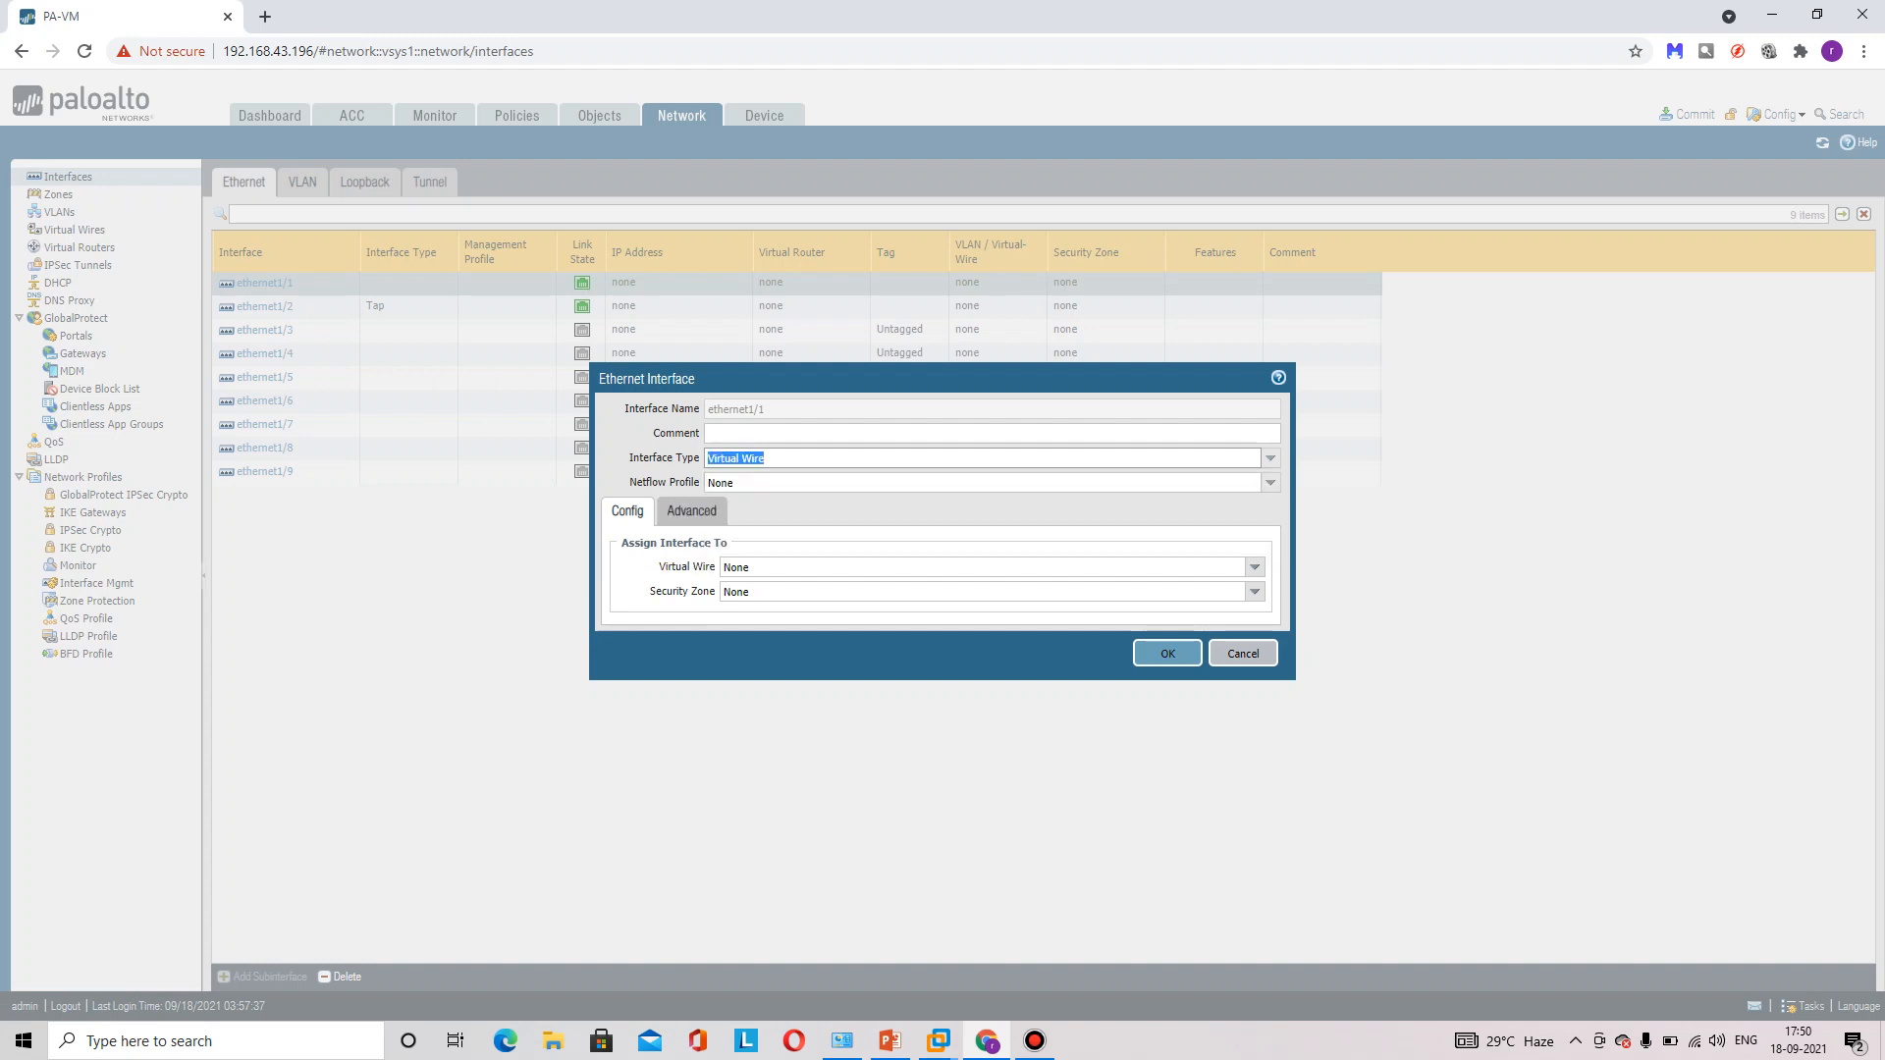
left_click(1270, 458)
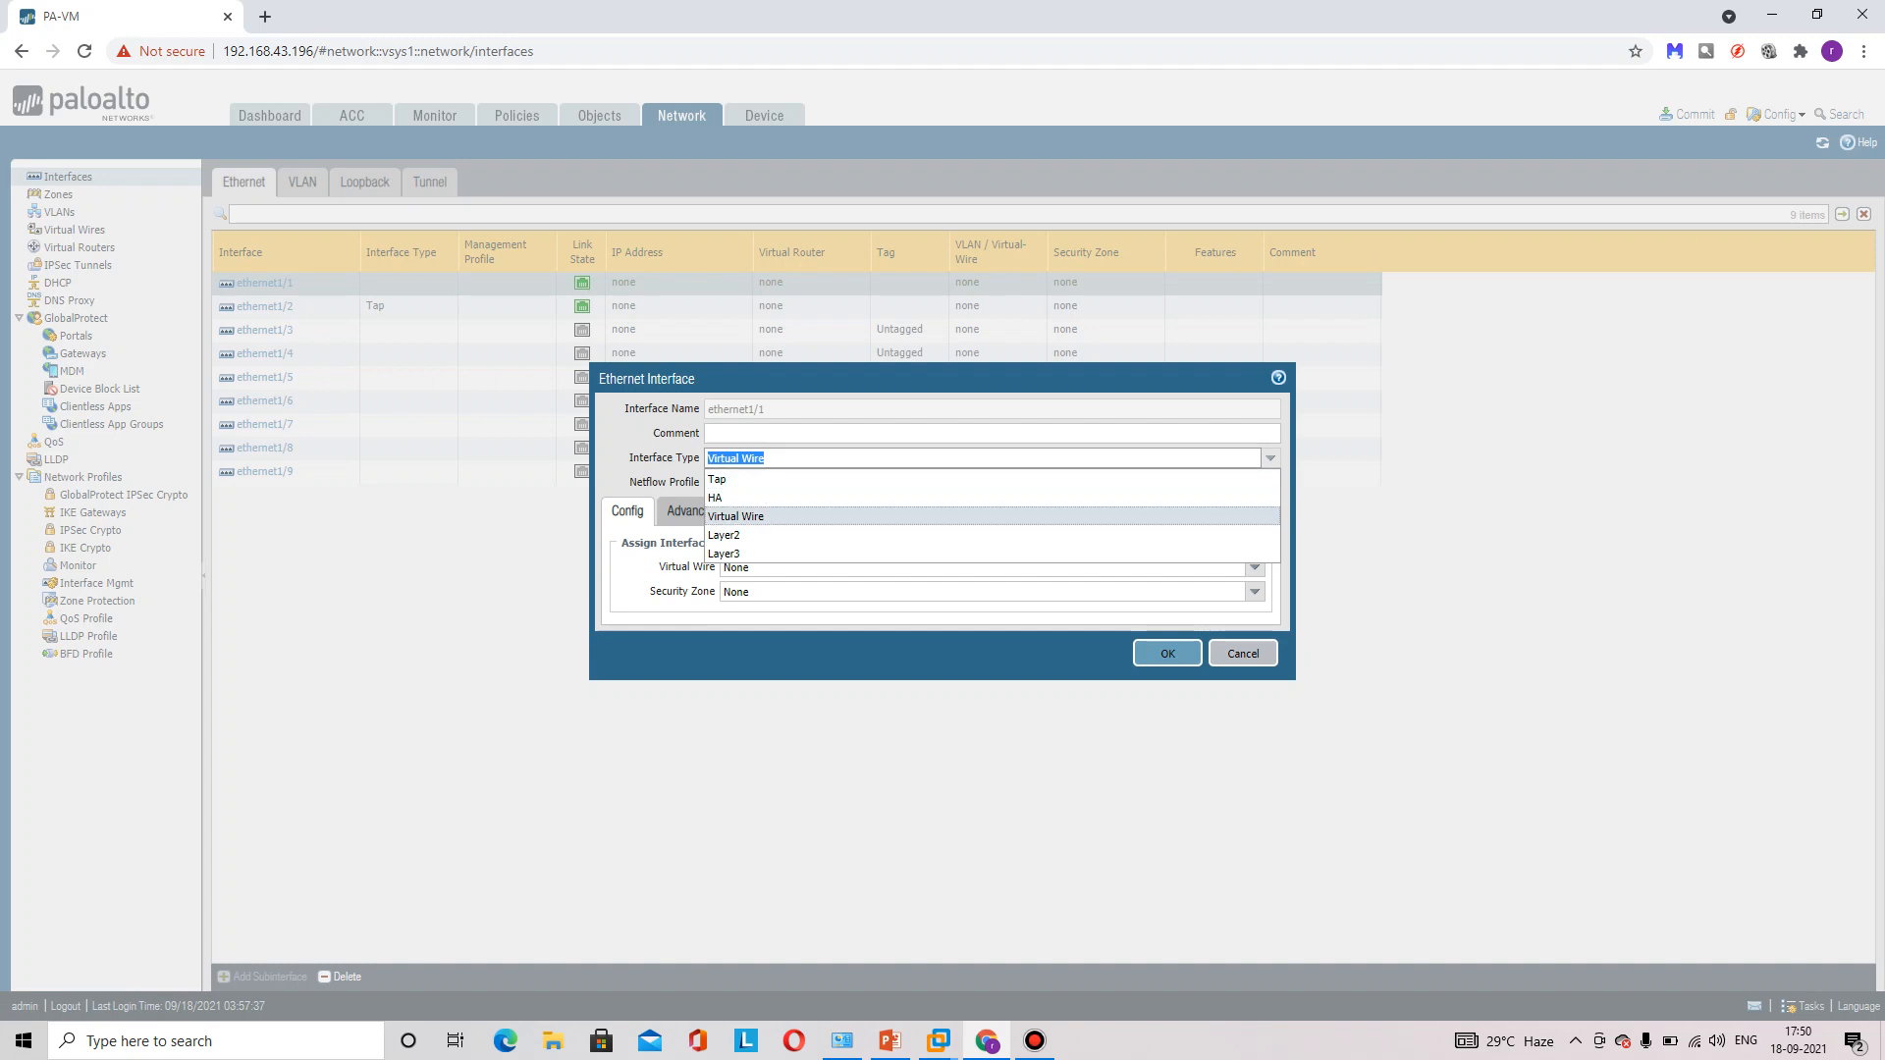
left_click(727, 535)
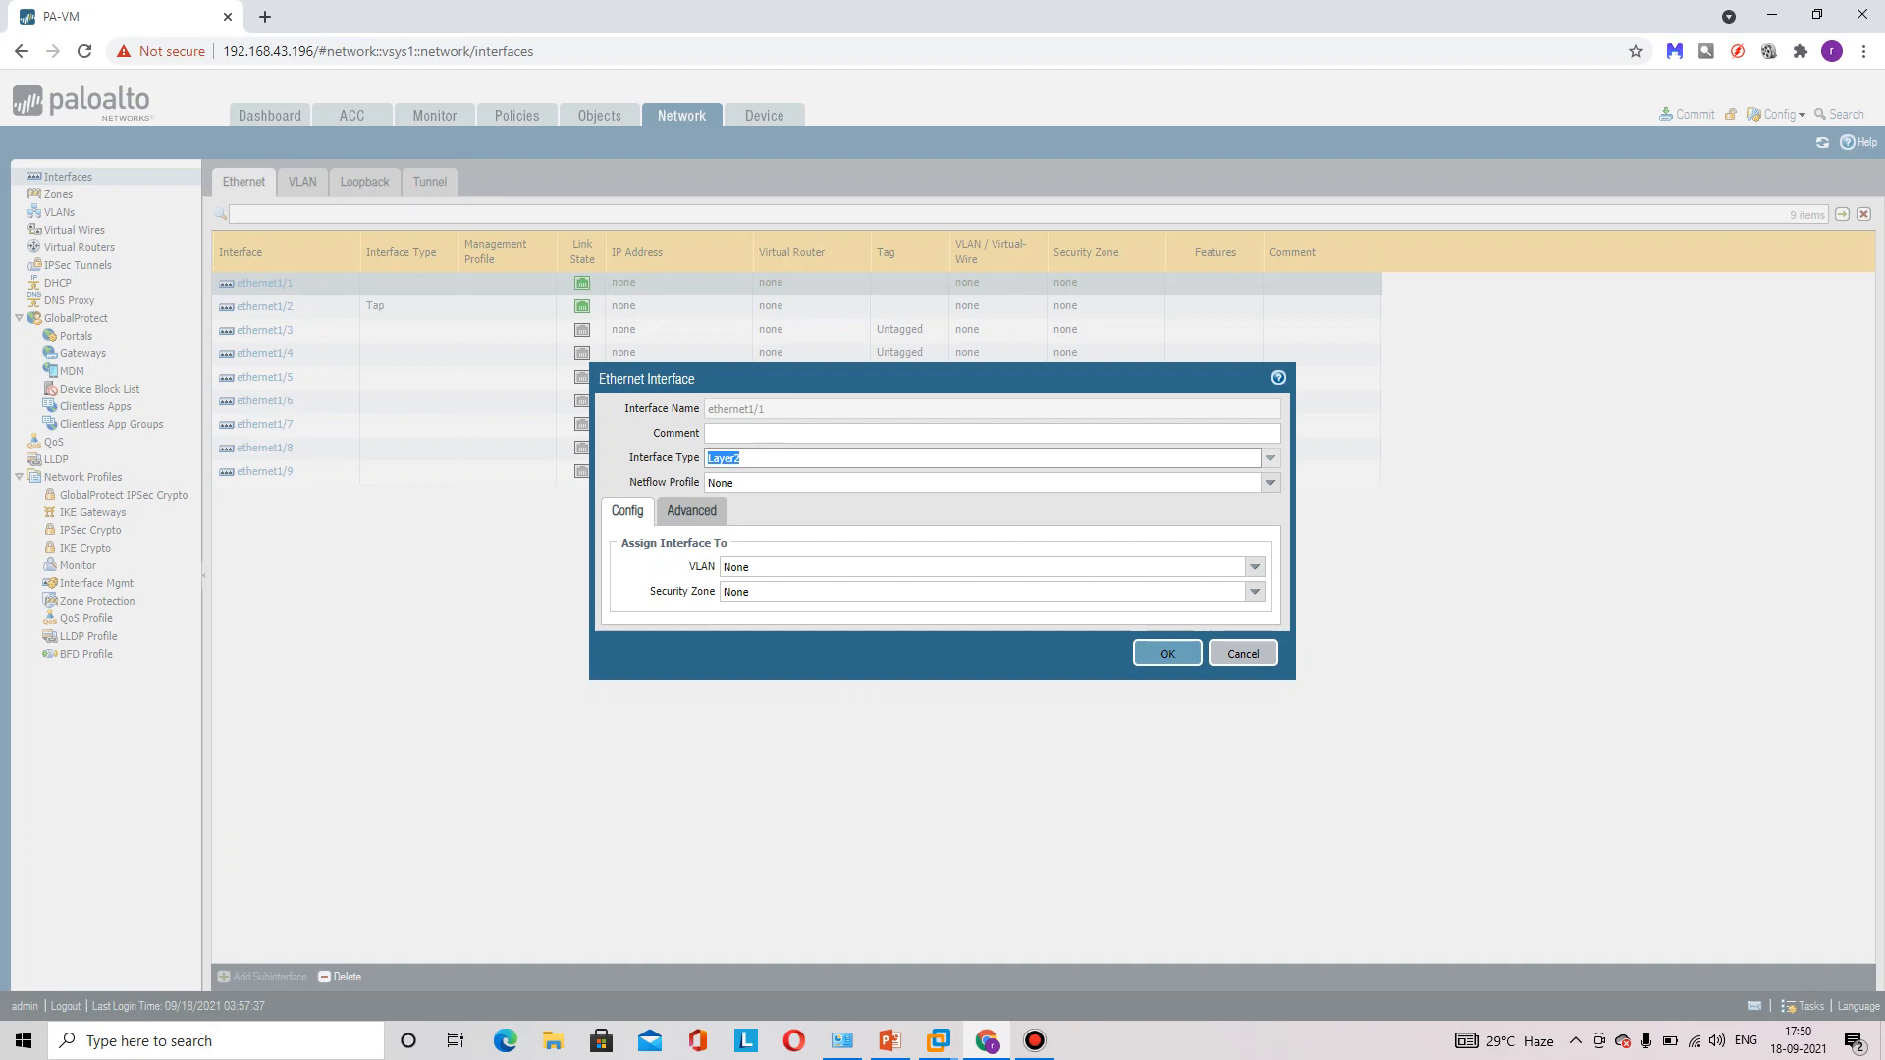
left_click(1270, 458)
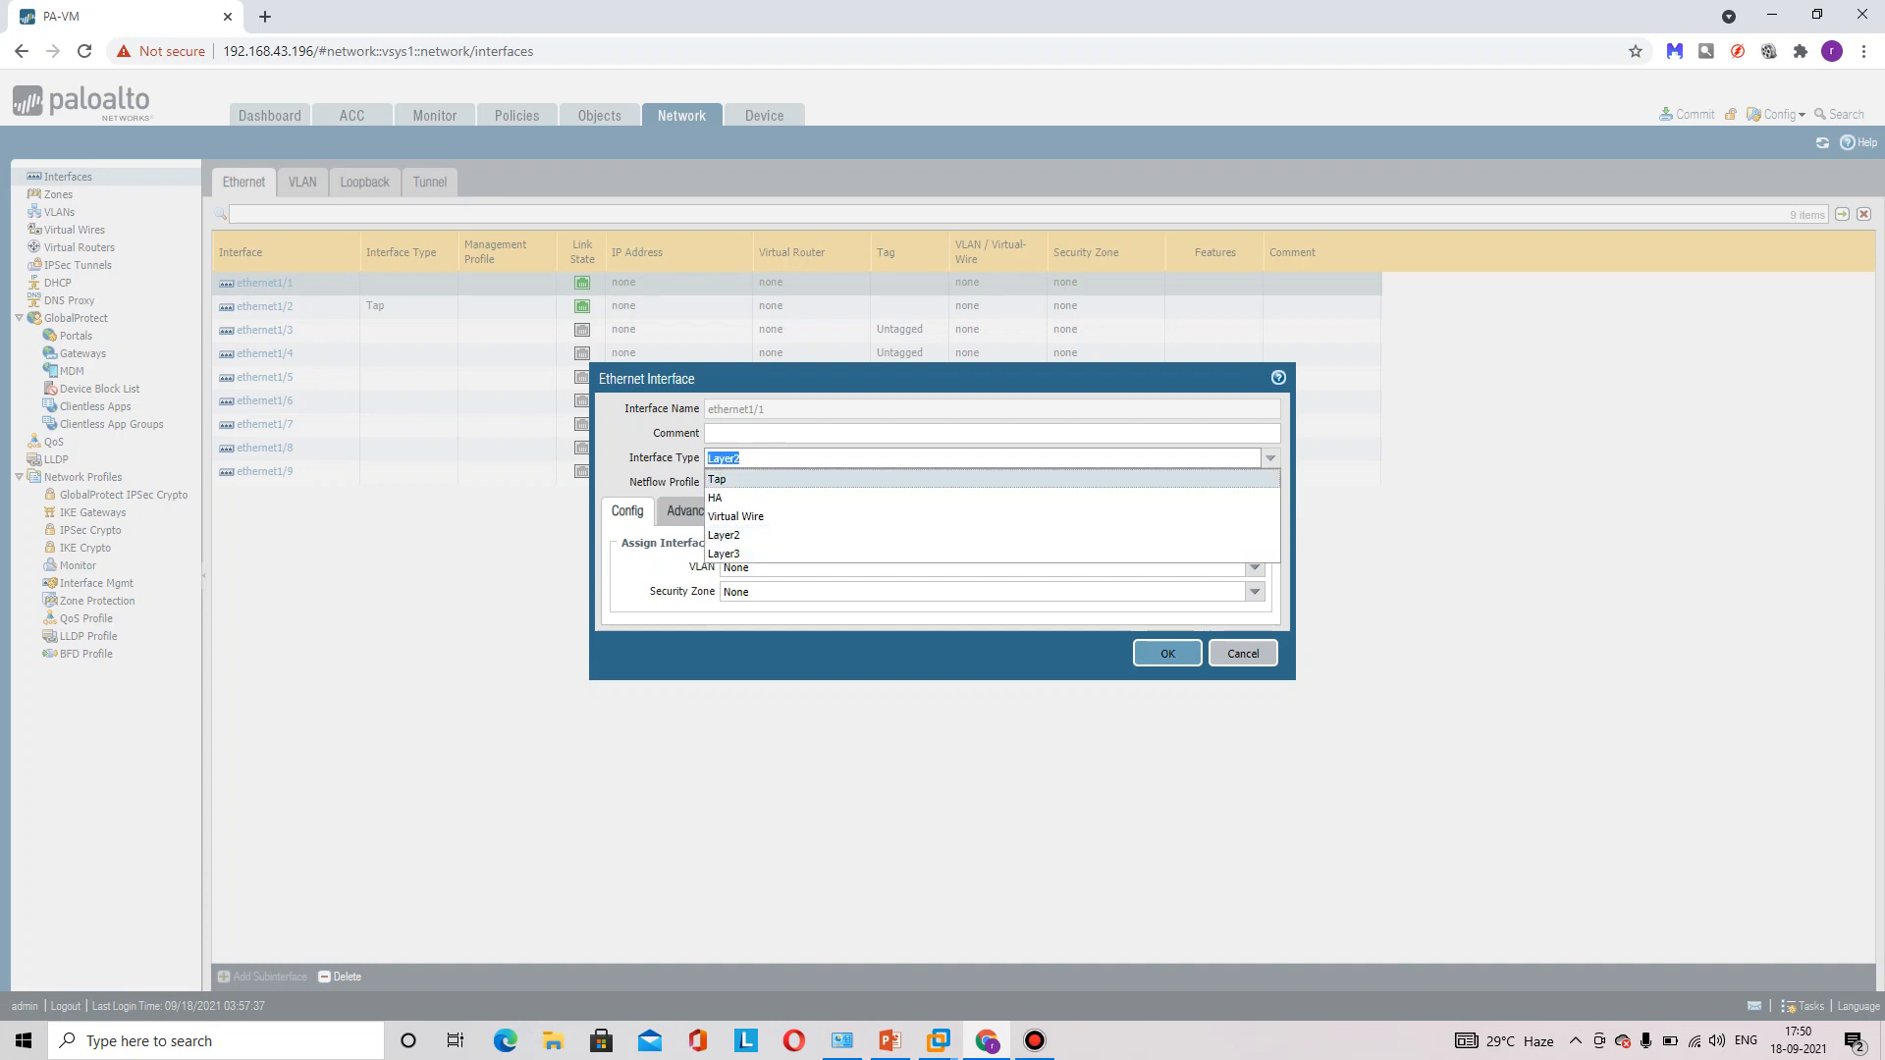
key("Return")
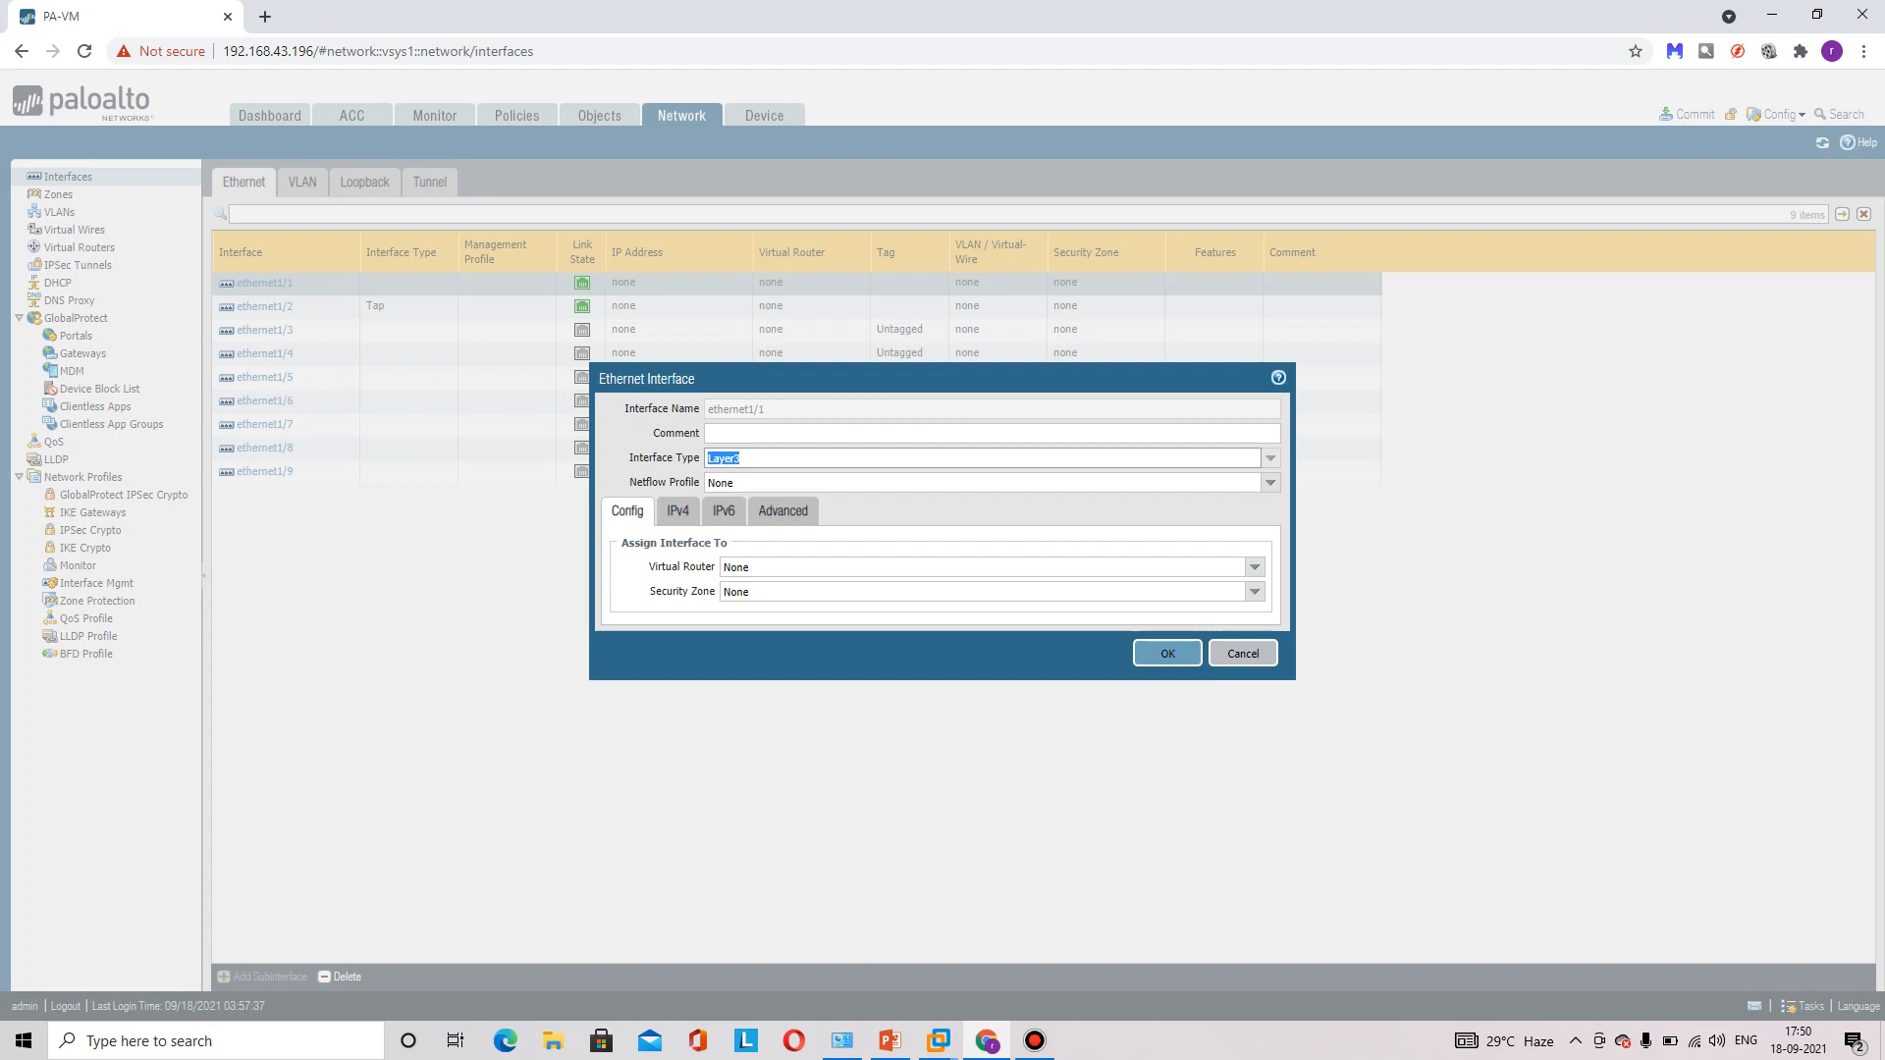
left_click(678, 510)
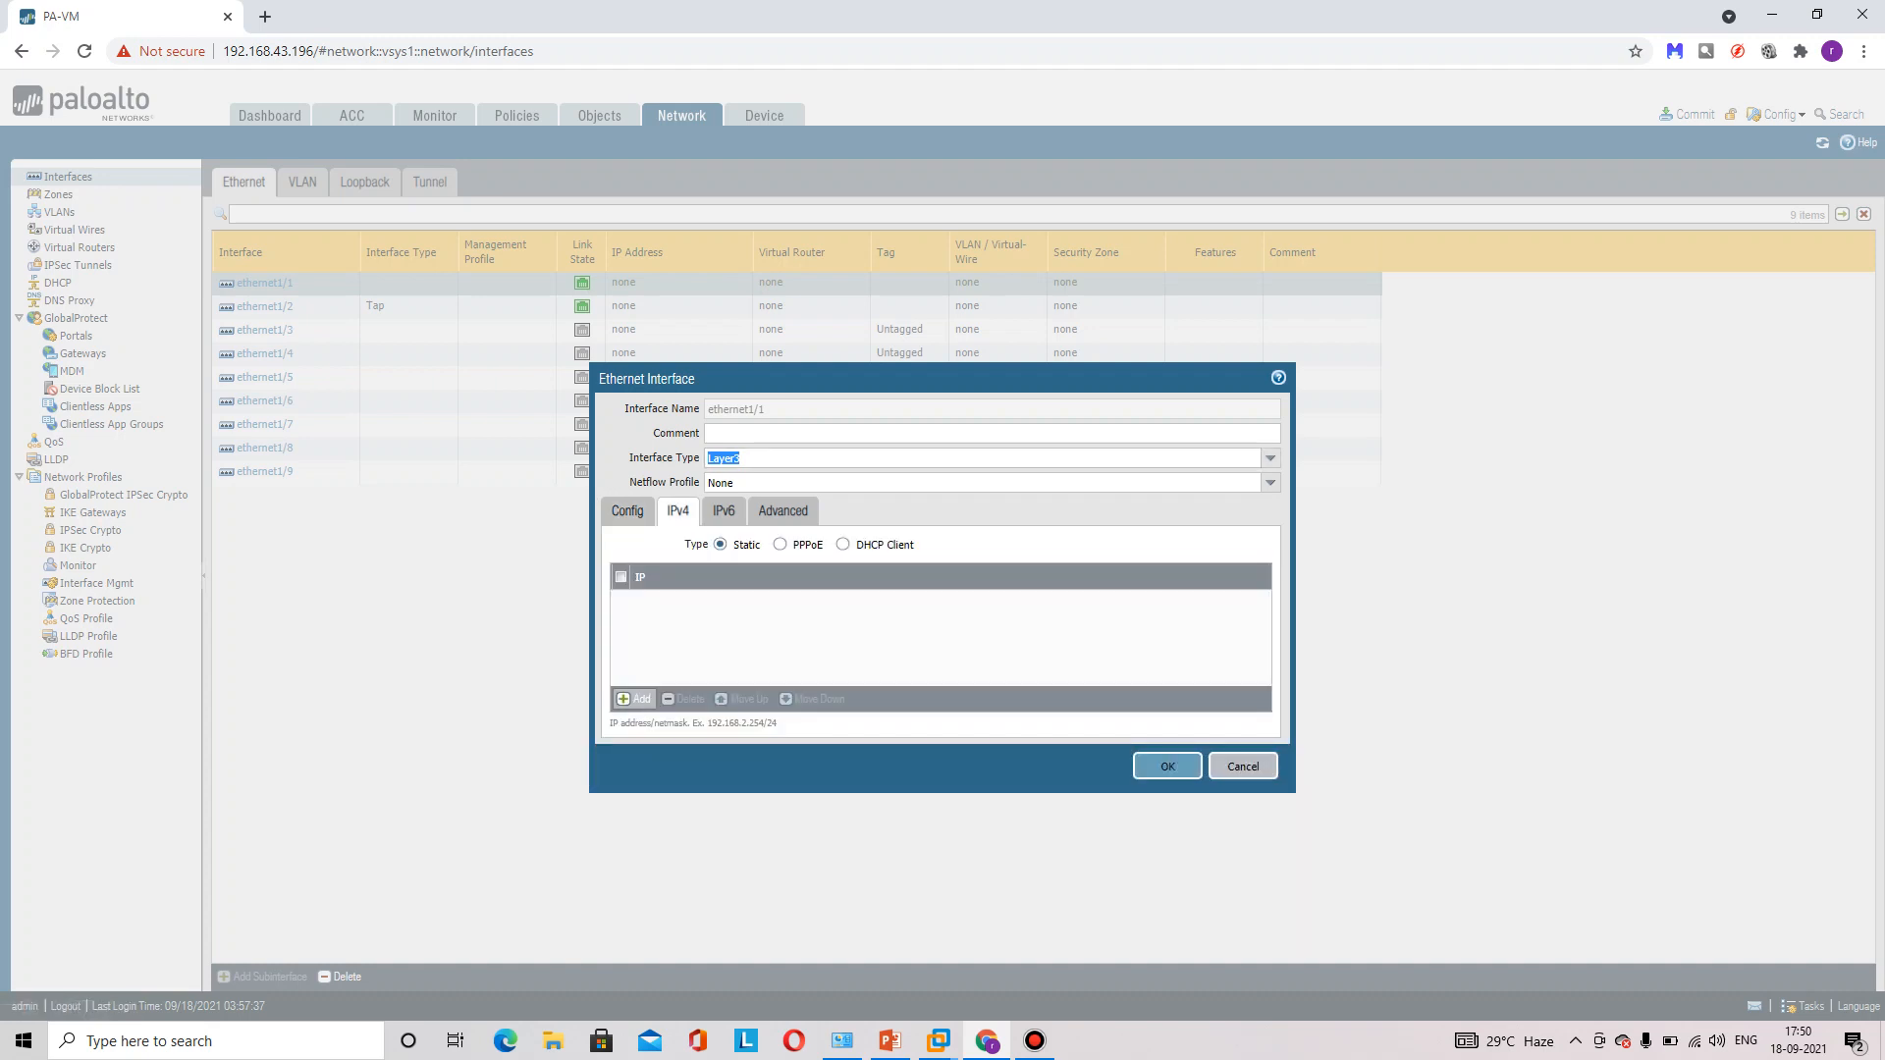
left_click(634, 698)
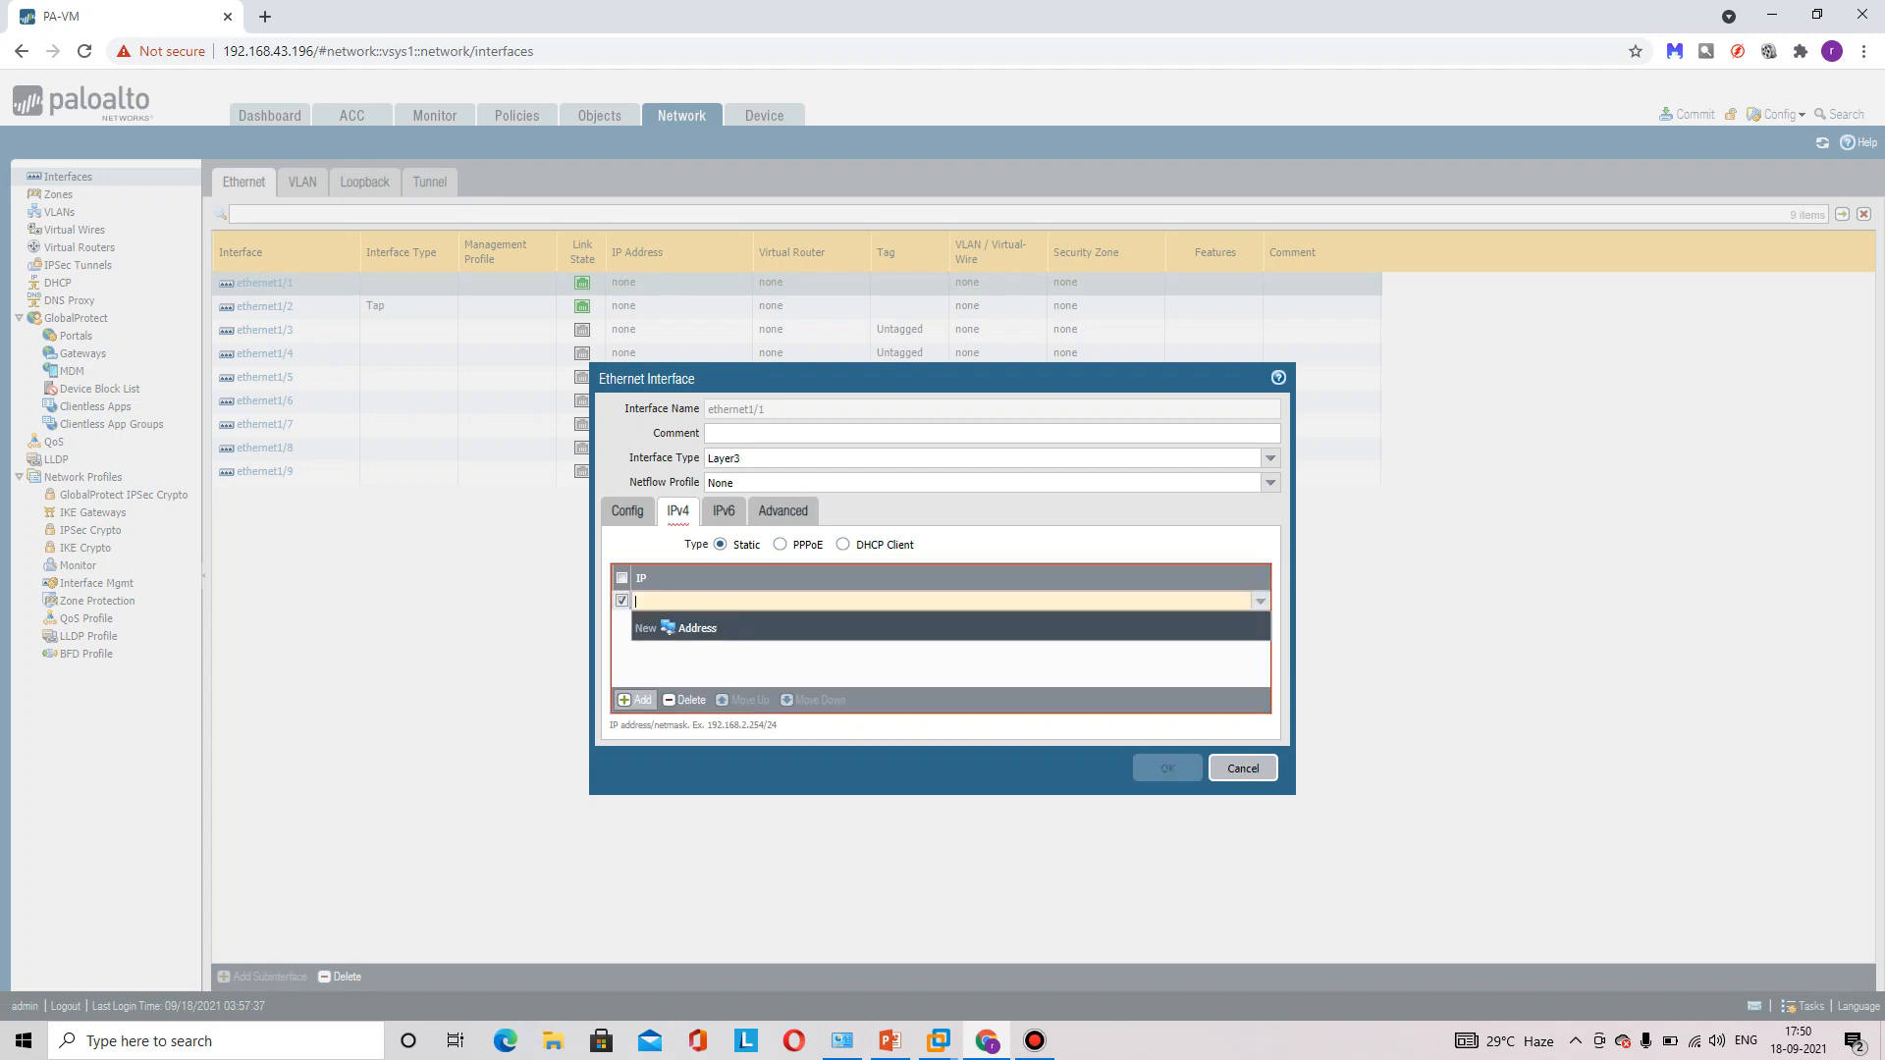
type("192.168.1")
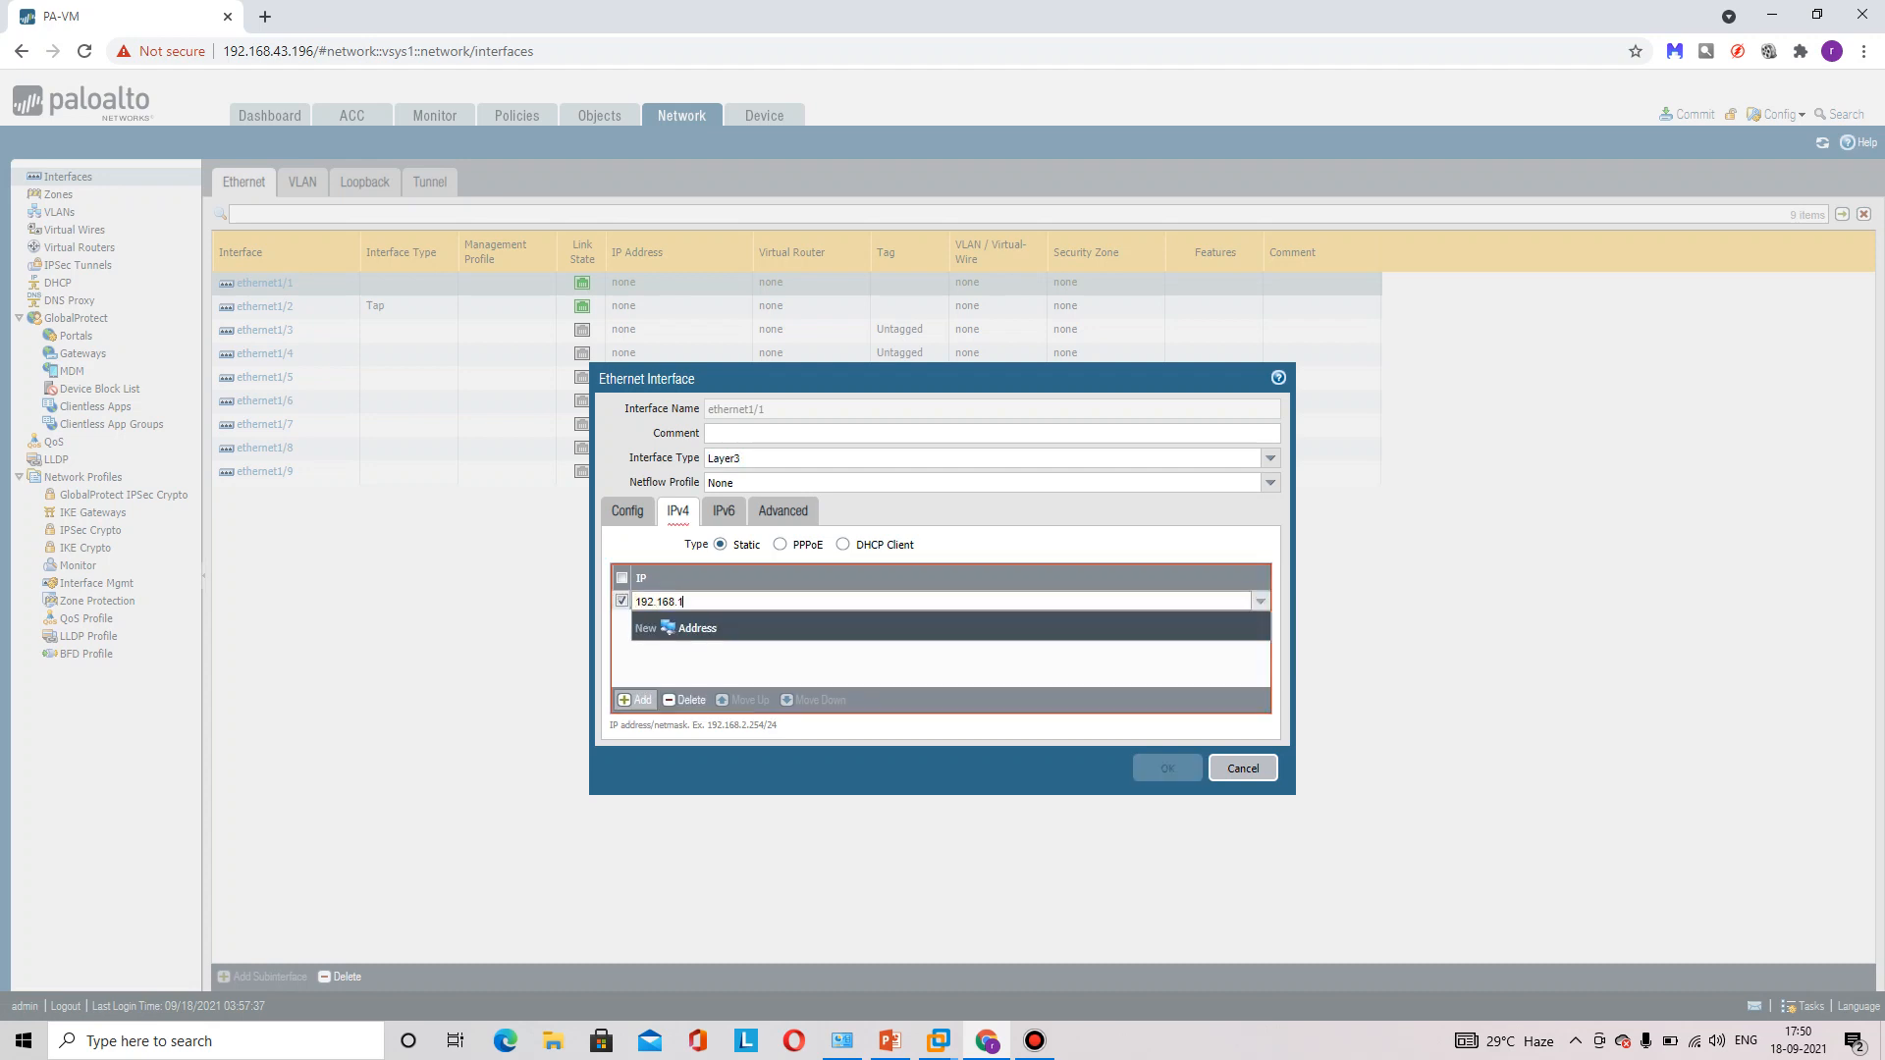
type(".1/24")
left_click(837, 665)
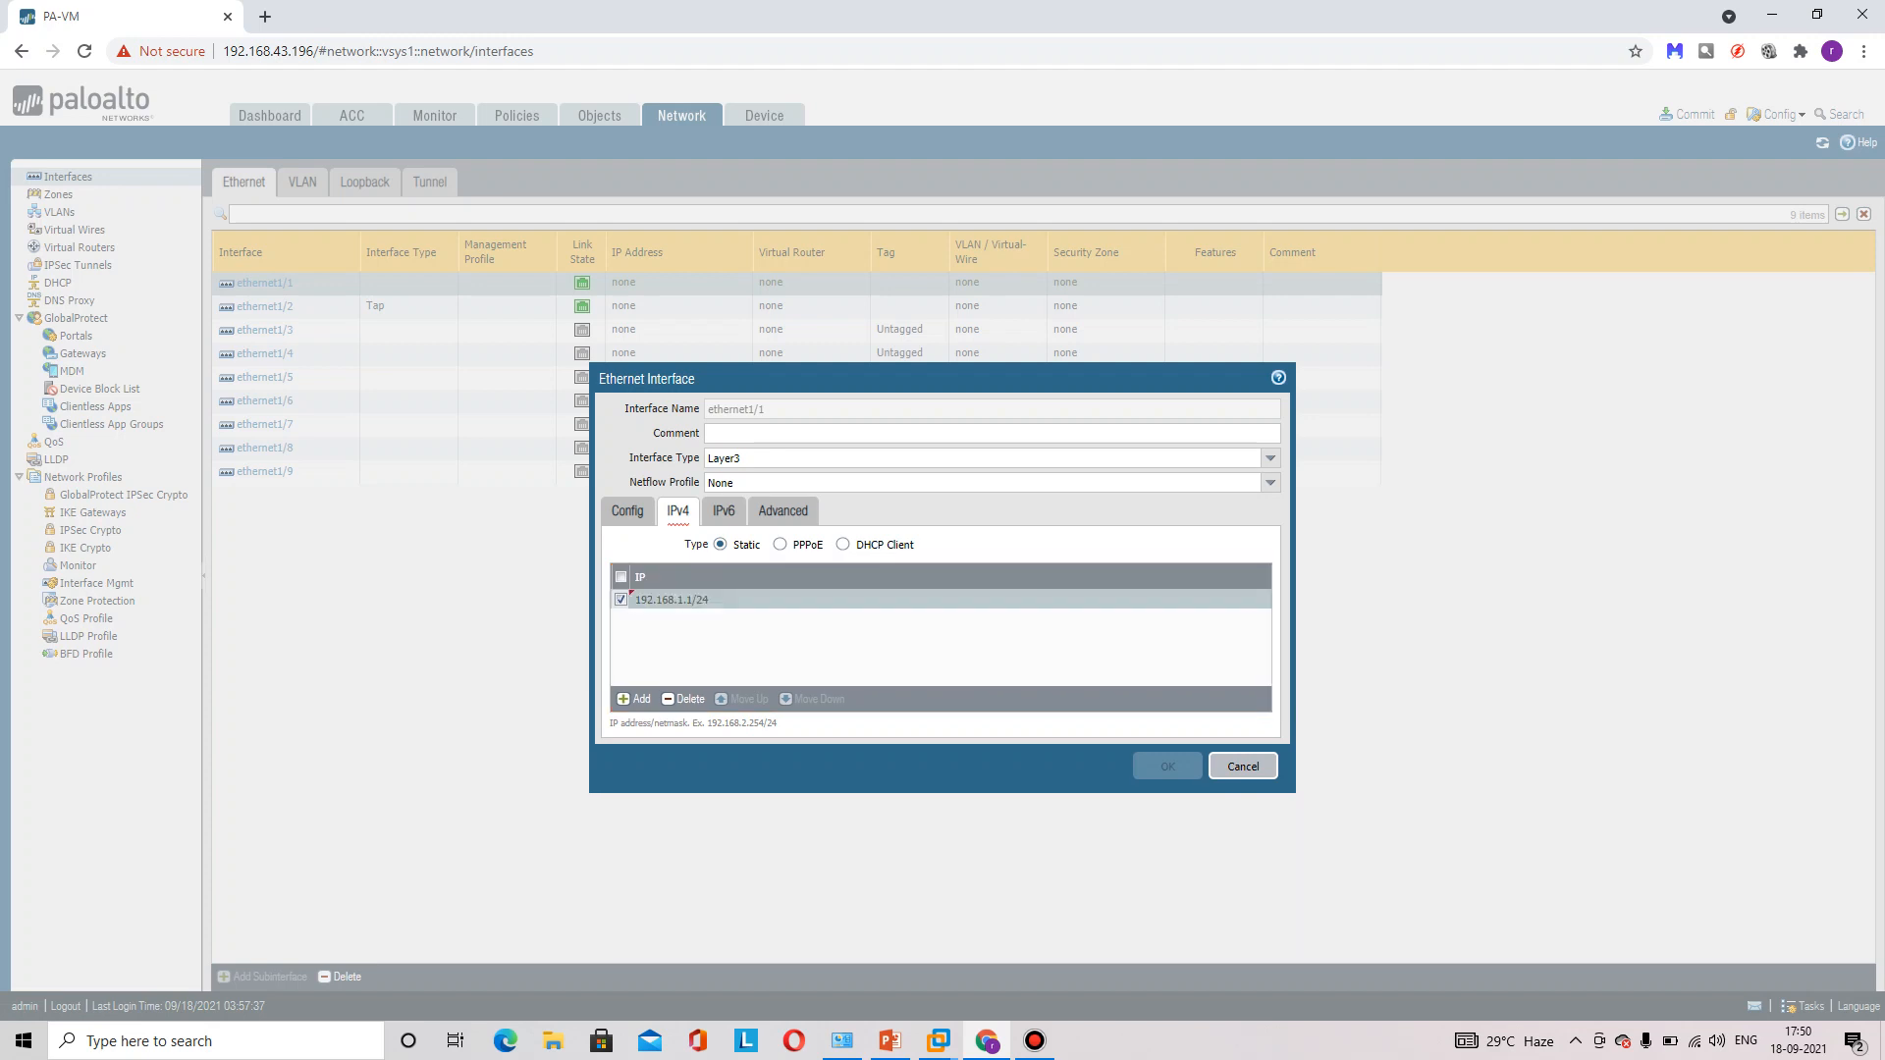
left_click(627, 511)
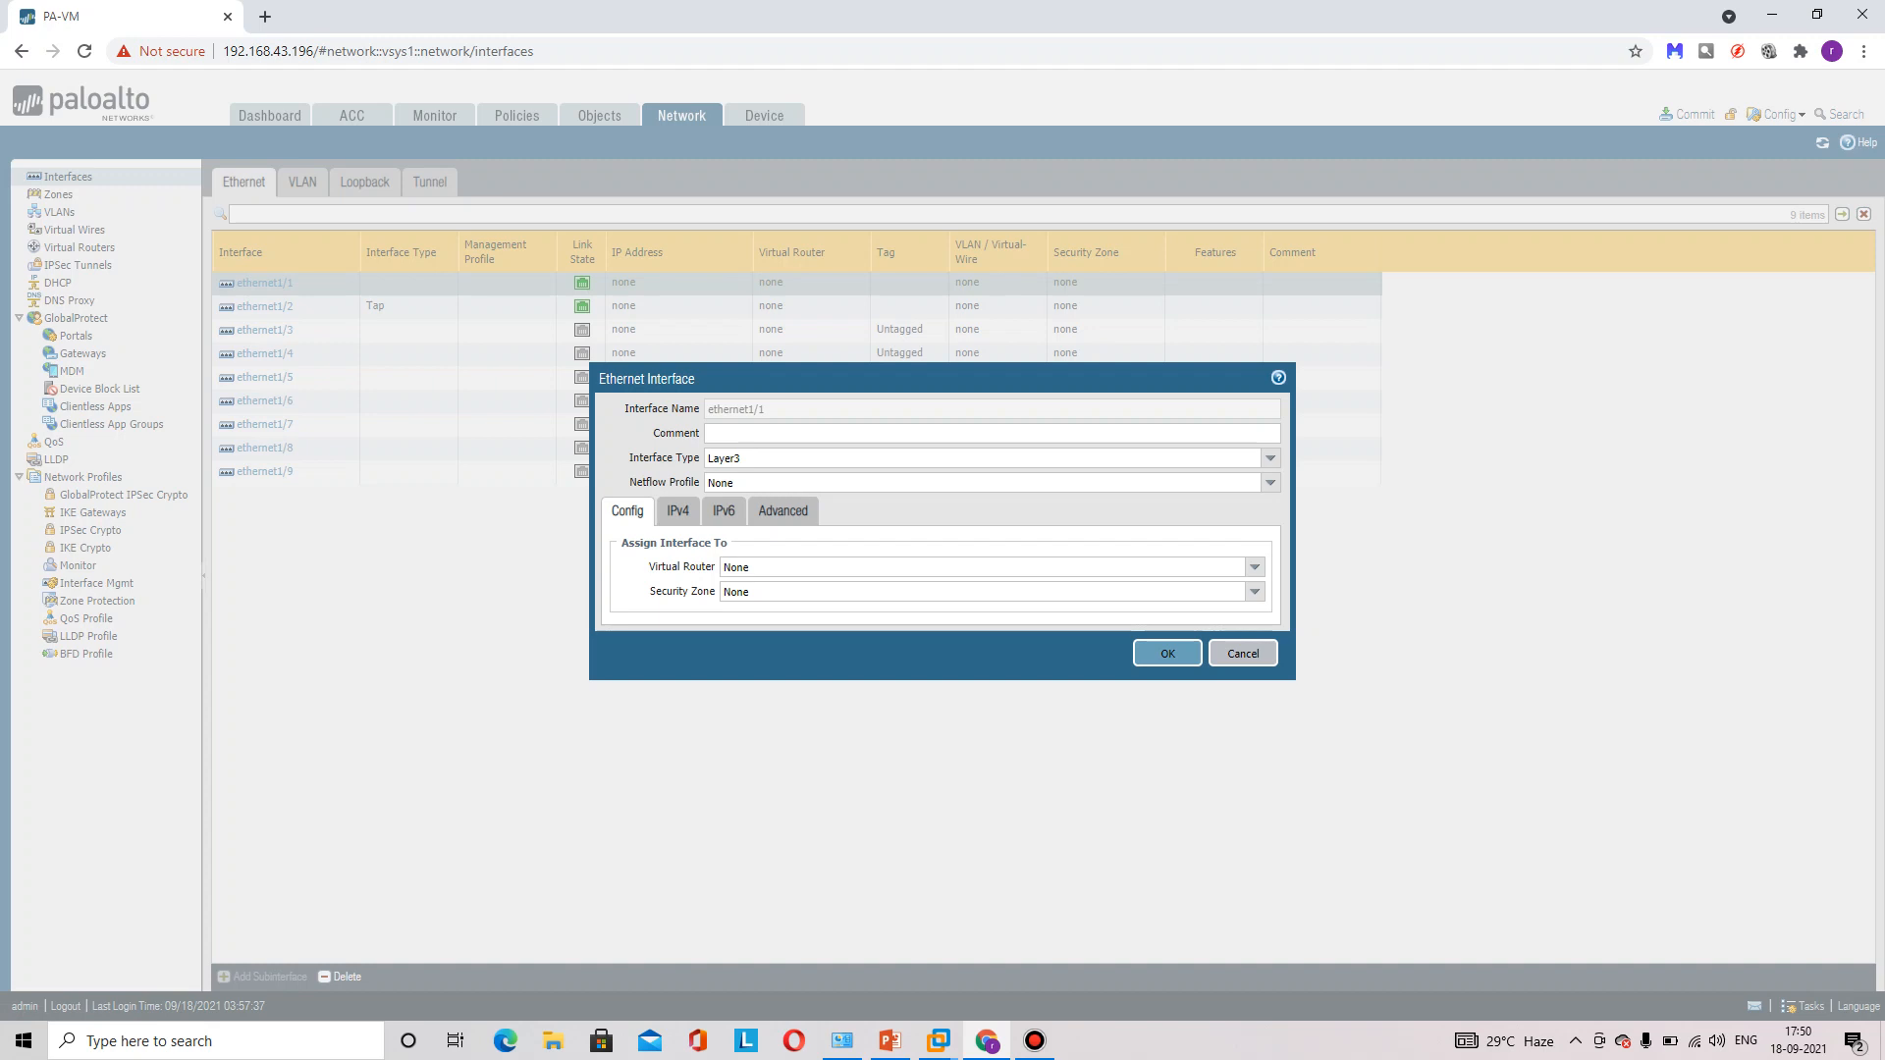
left_click(1255, 592)
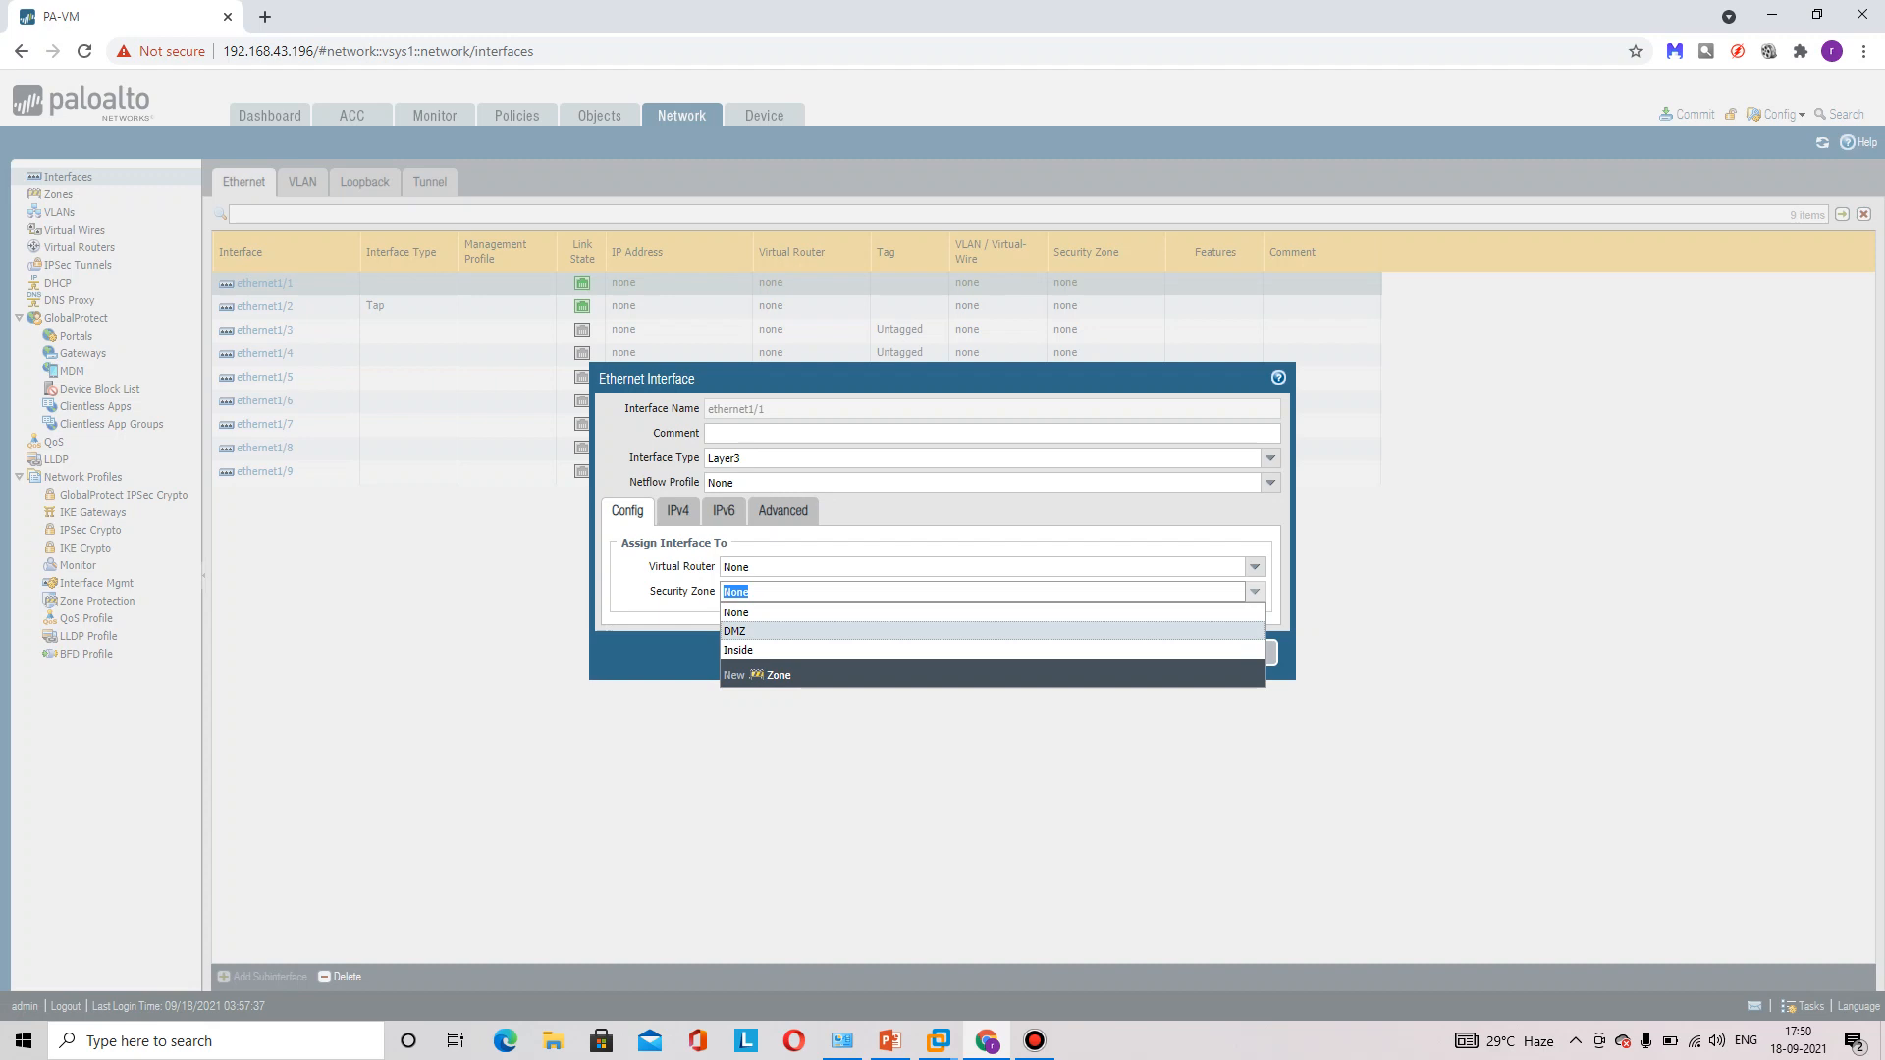
left_click(772, 676)
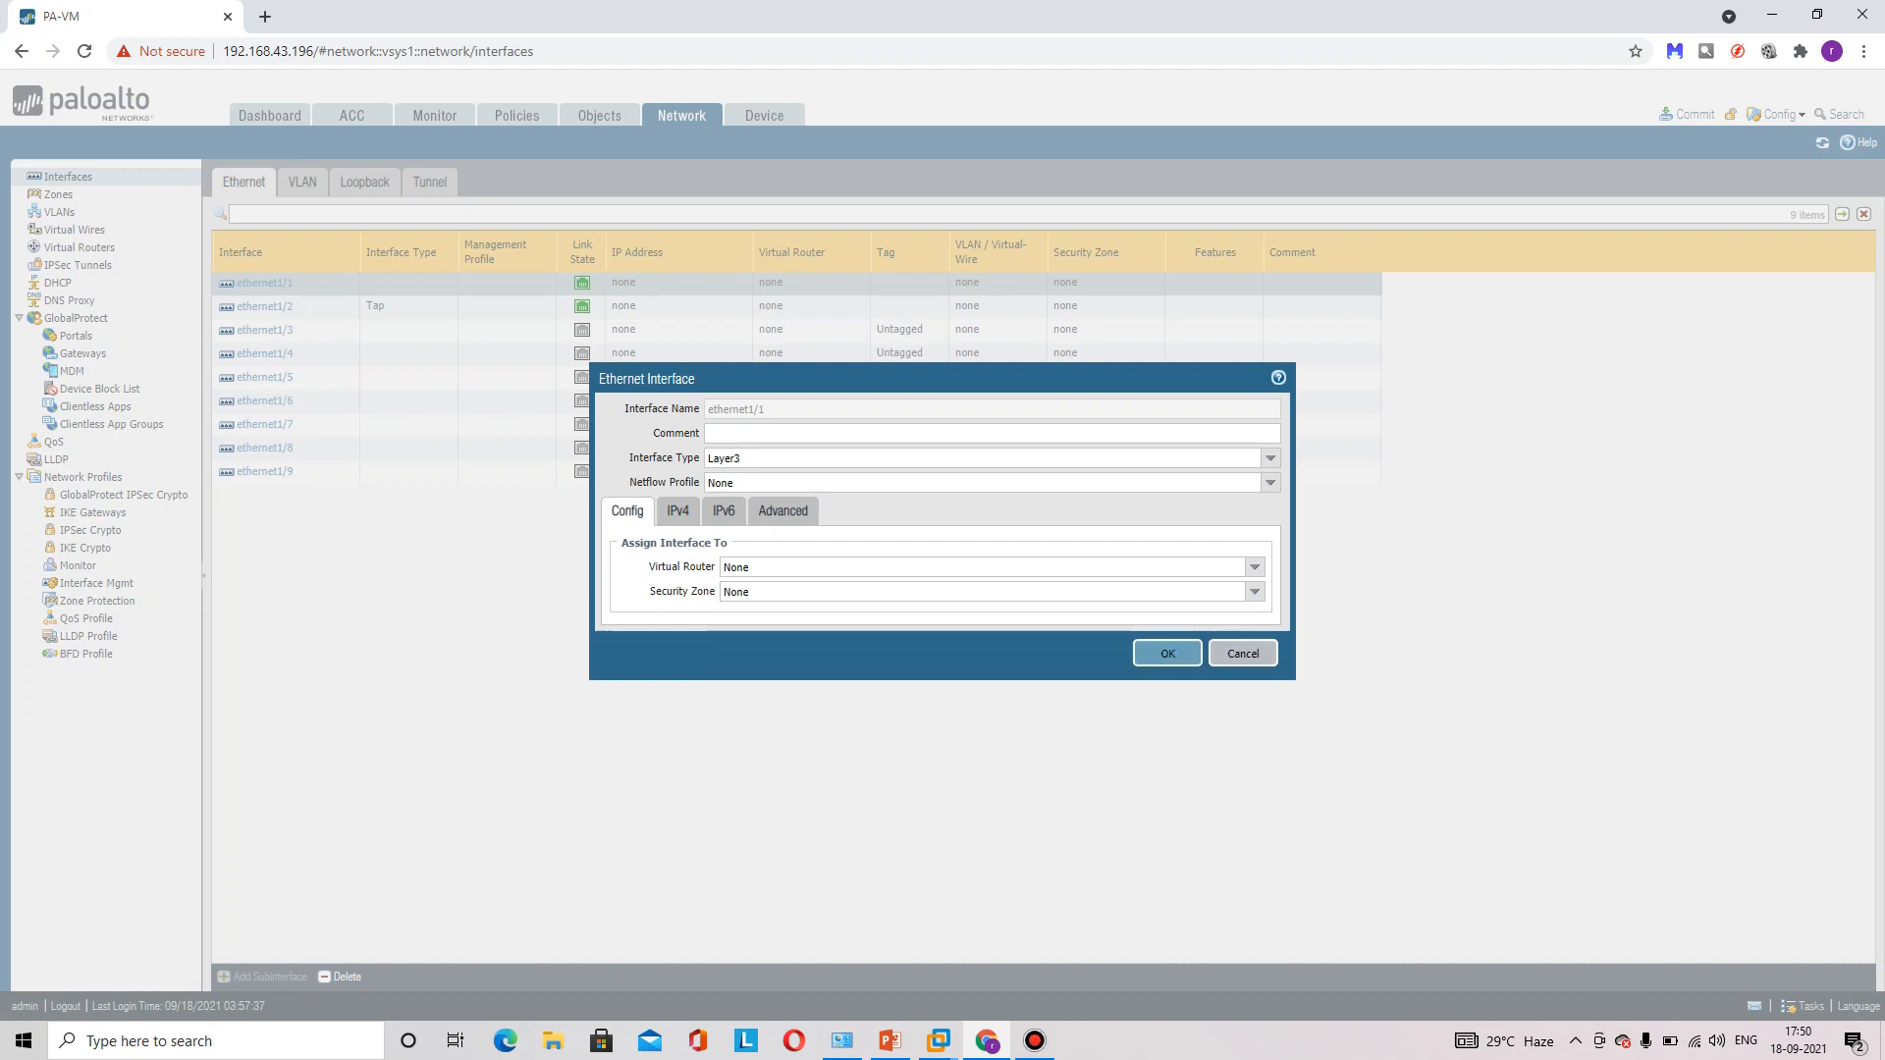
left_click(1243, 653)
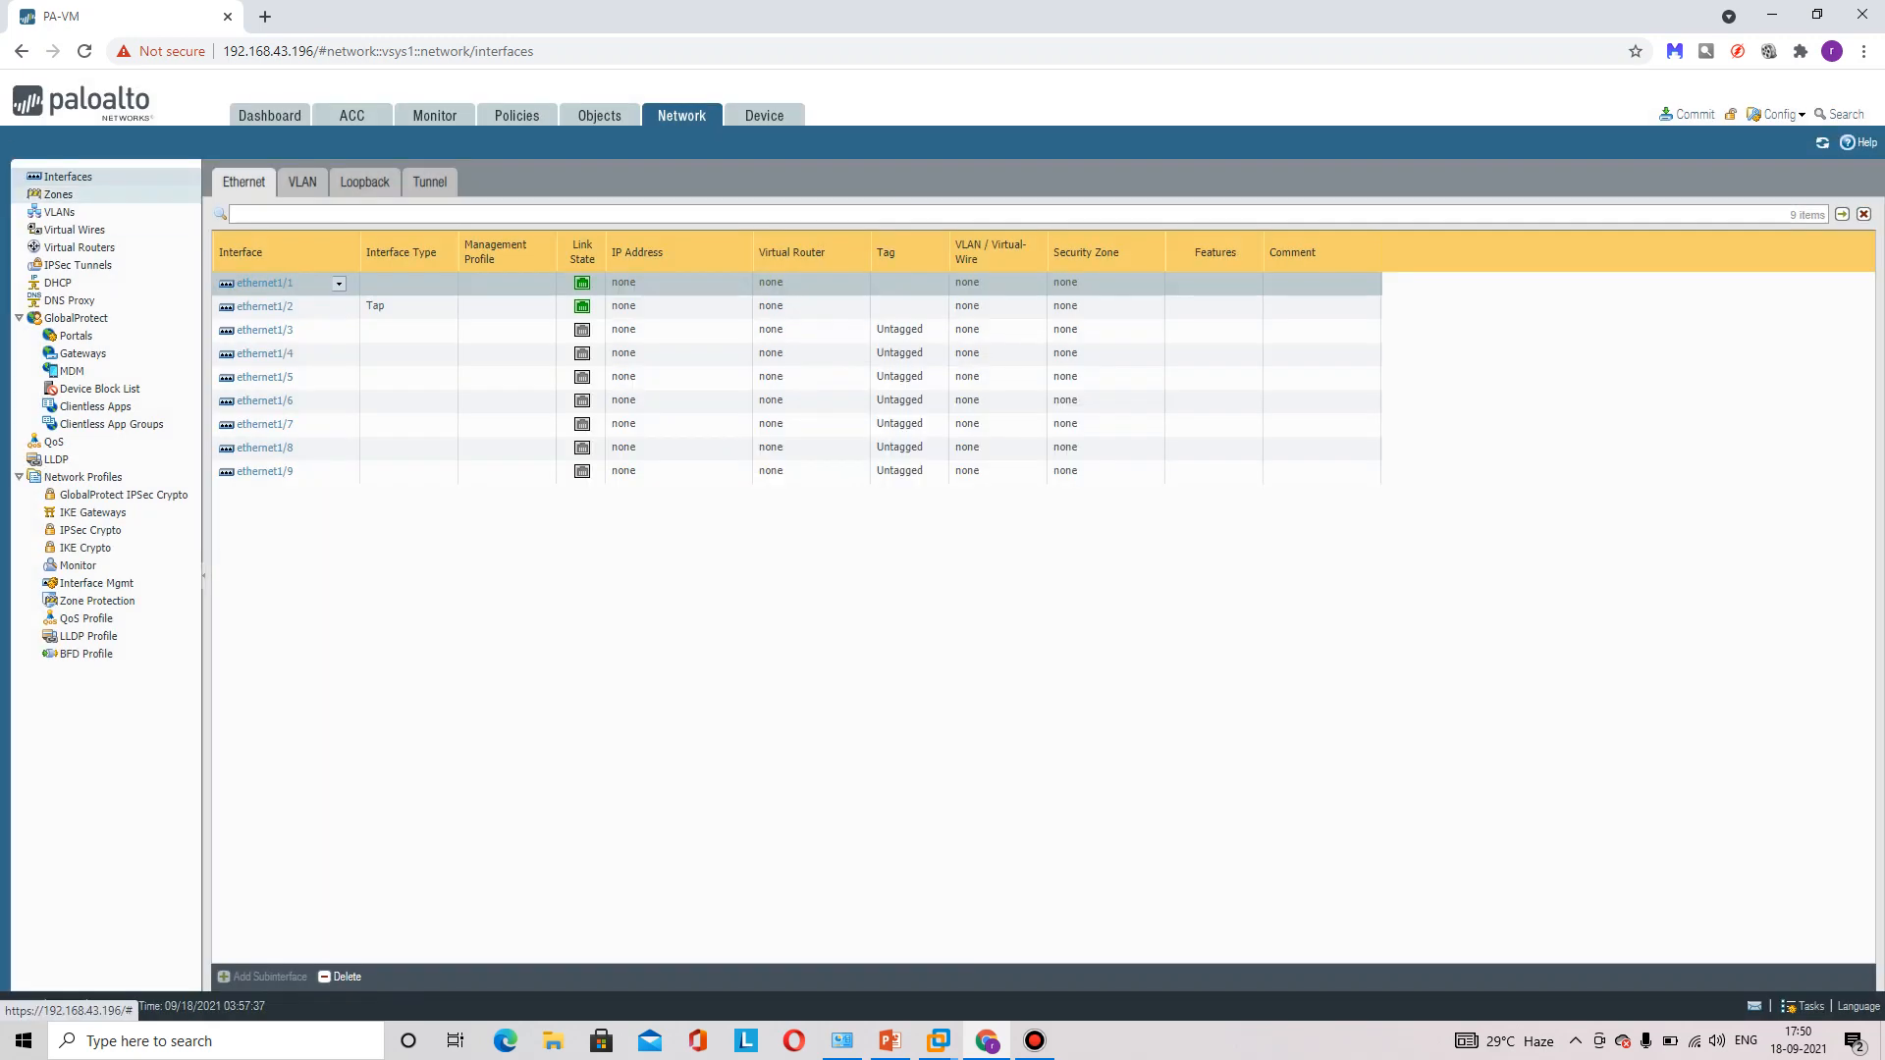
- Create a new security zone named TrustZone with the type Layer3
left_click(58, 194)
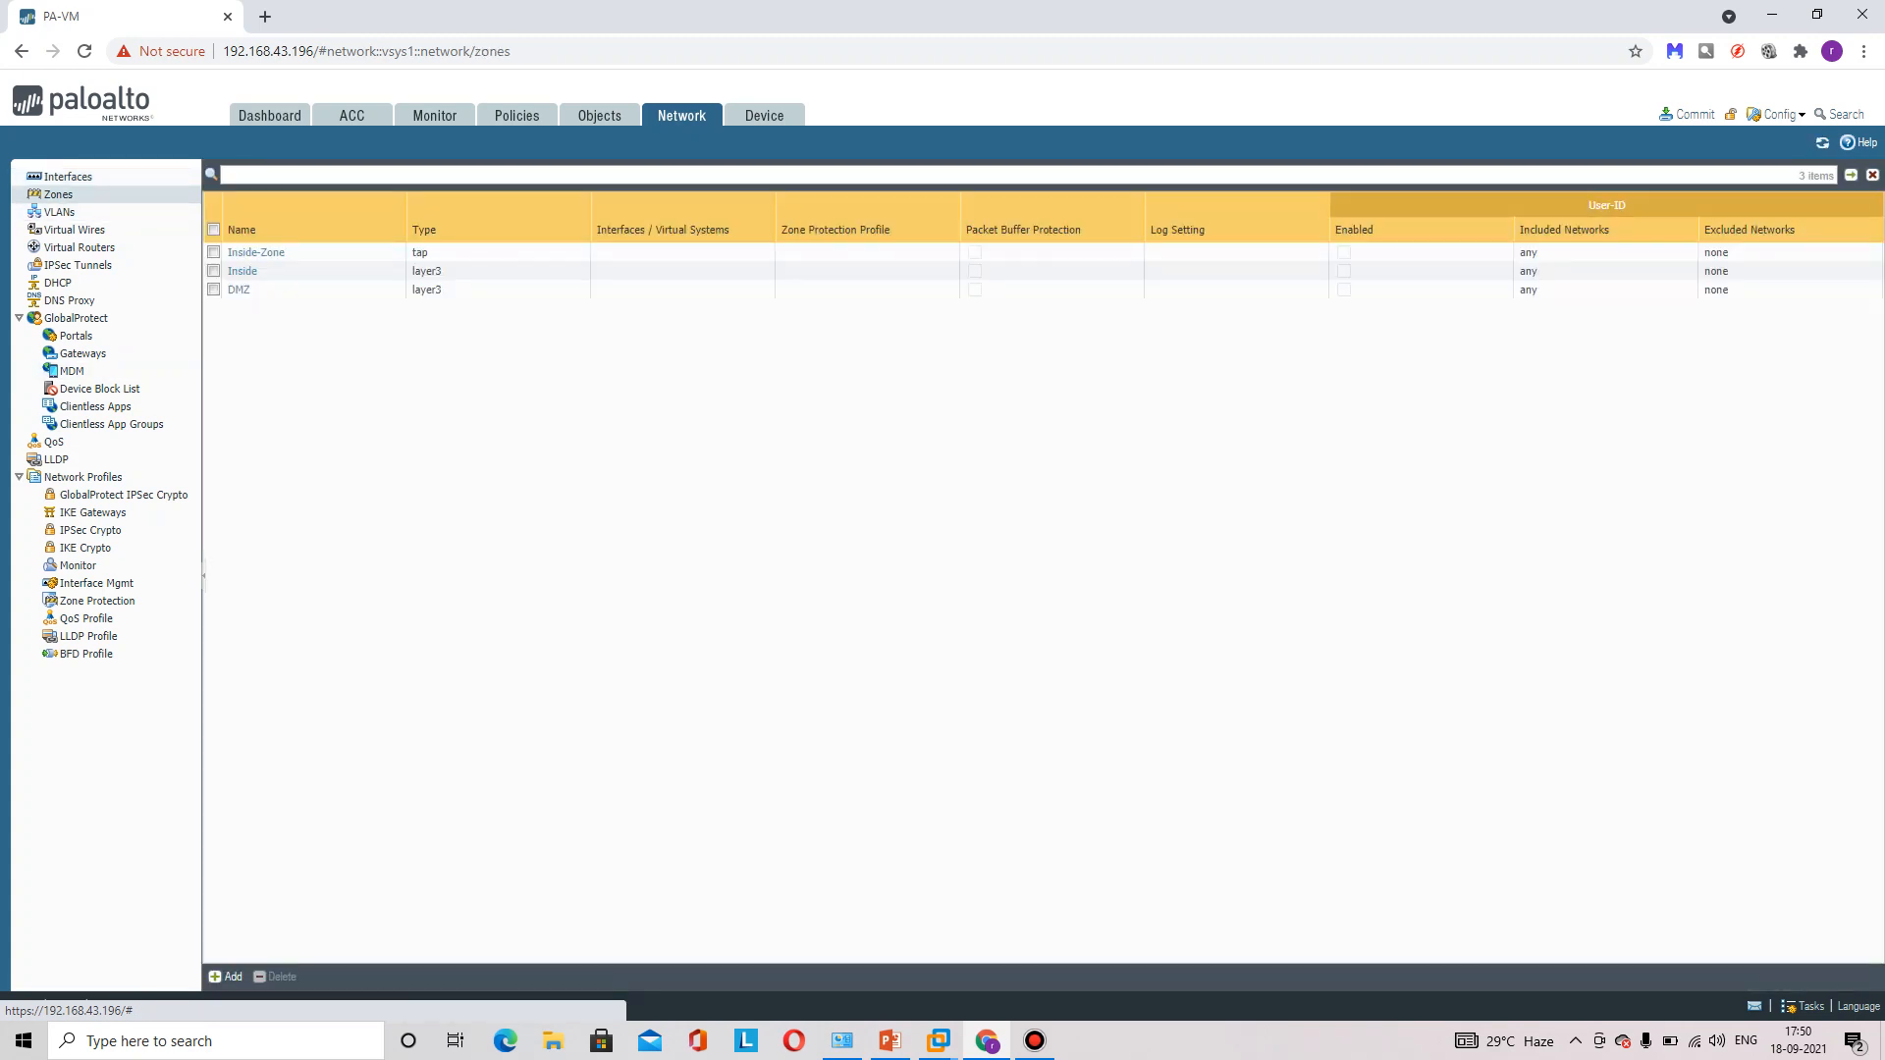
left_click(228, 976)
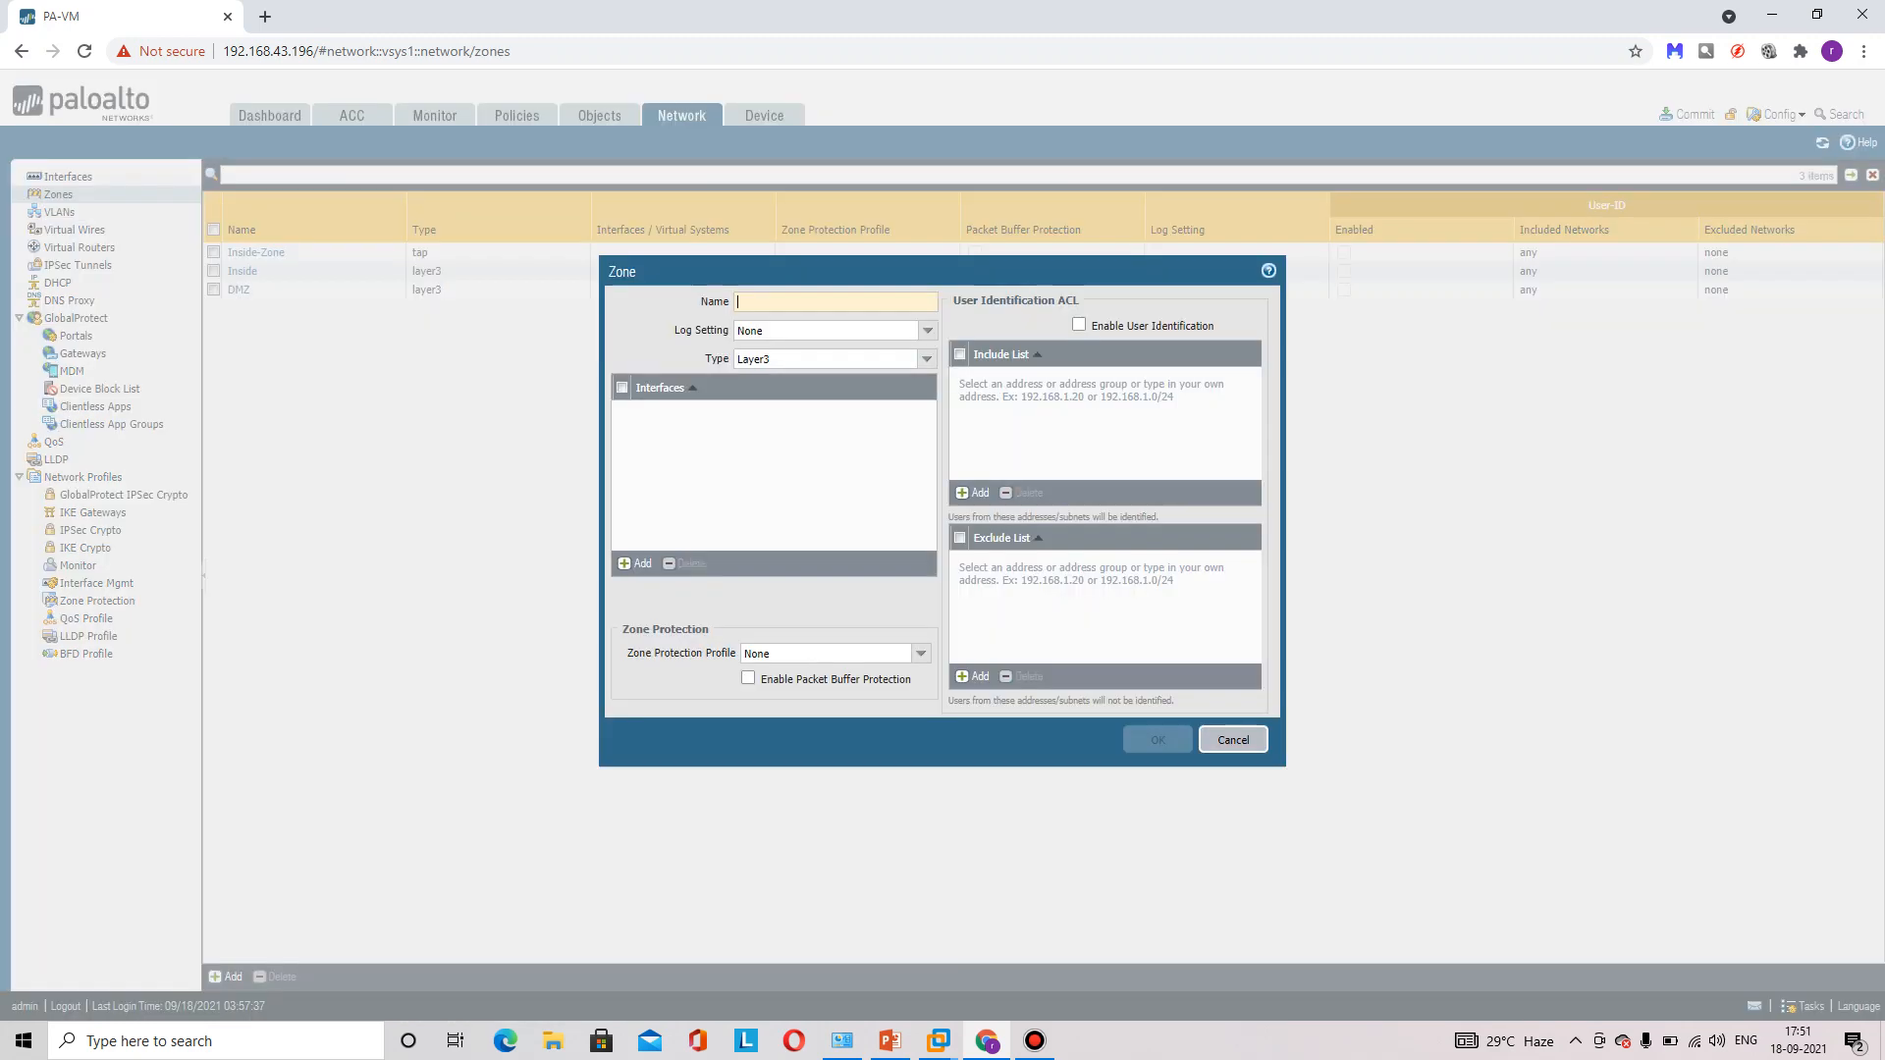
type("t")
key("BackSpace")
type("Trust/")
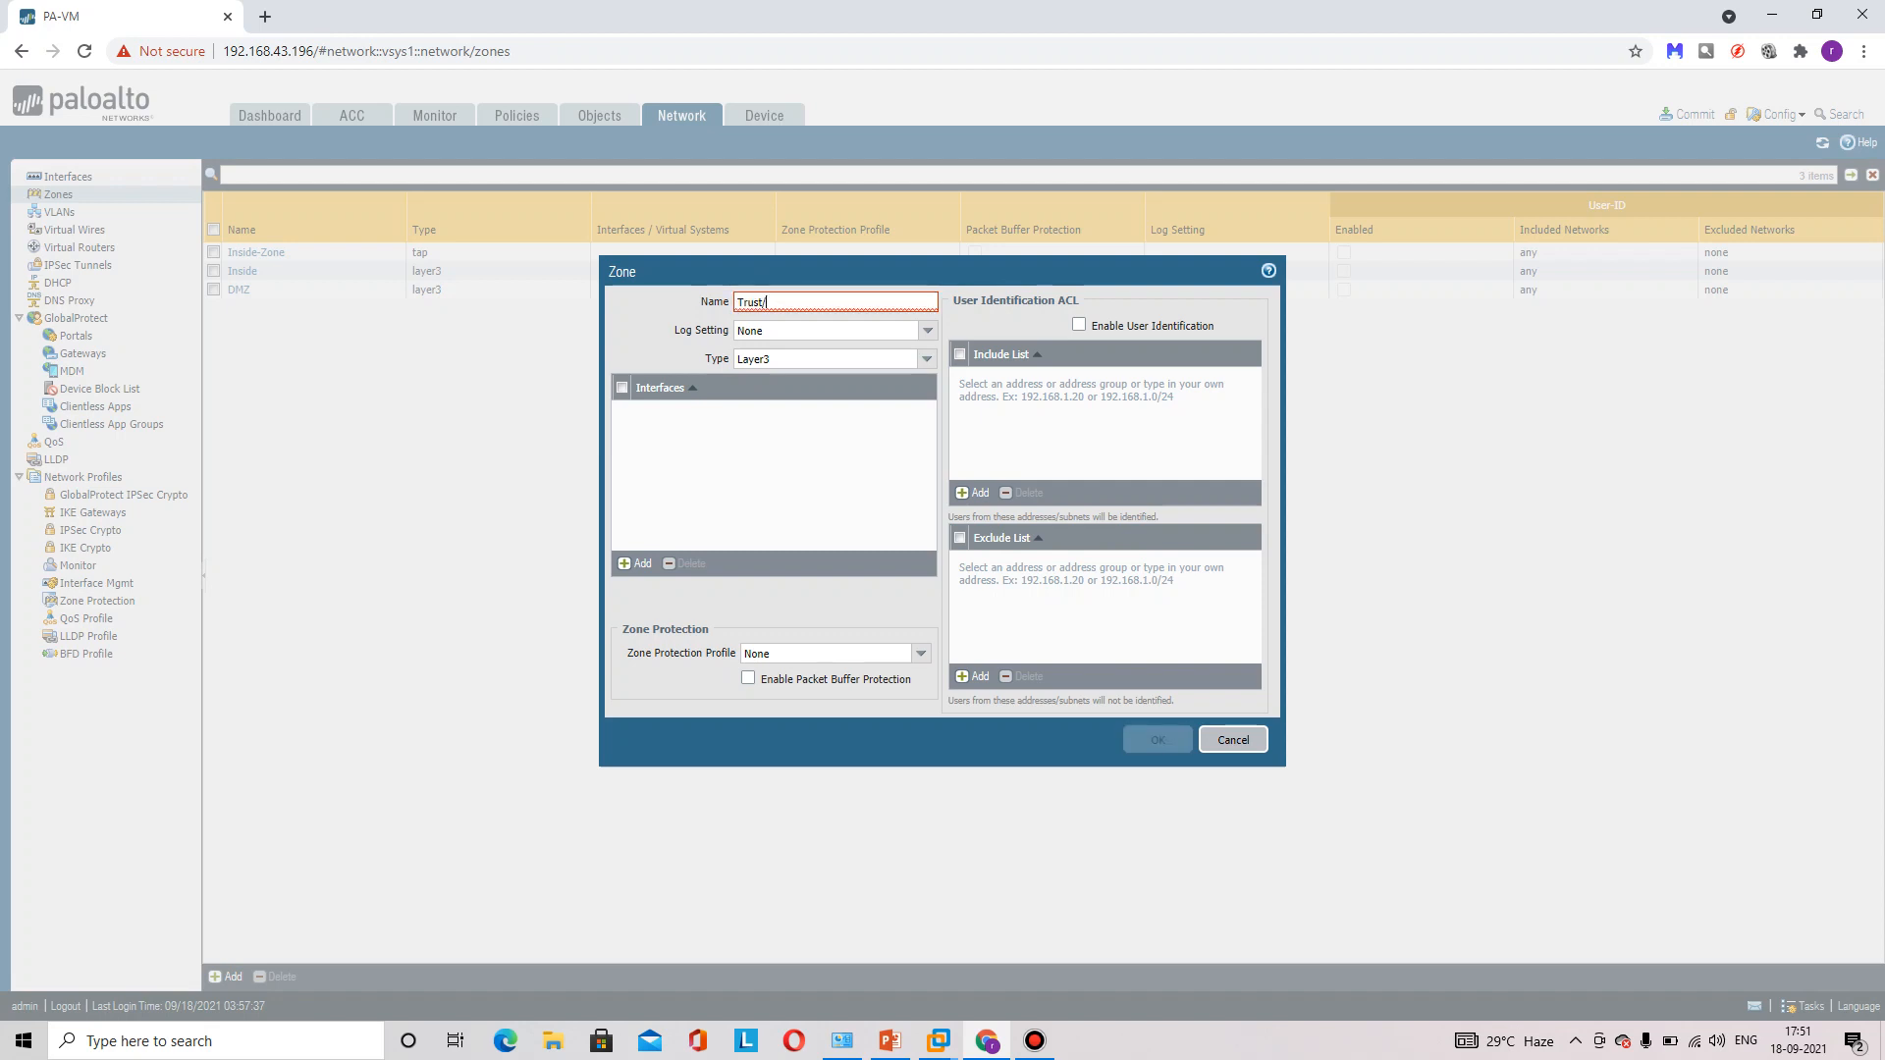
key("BackSpace")
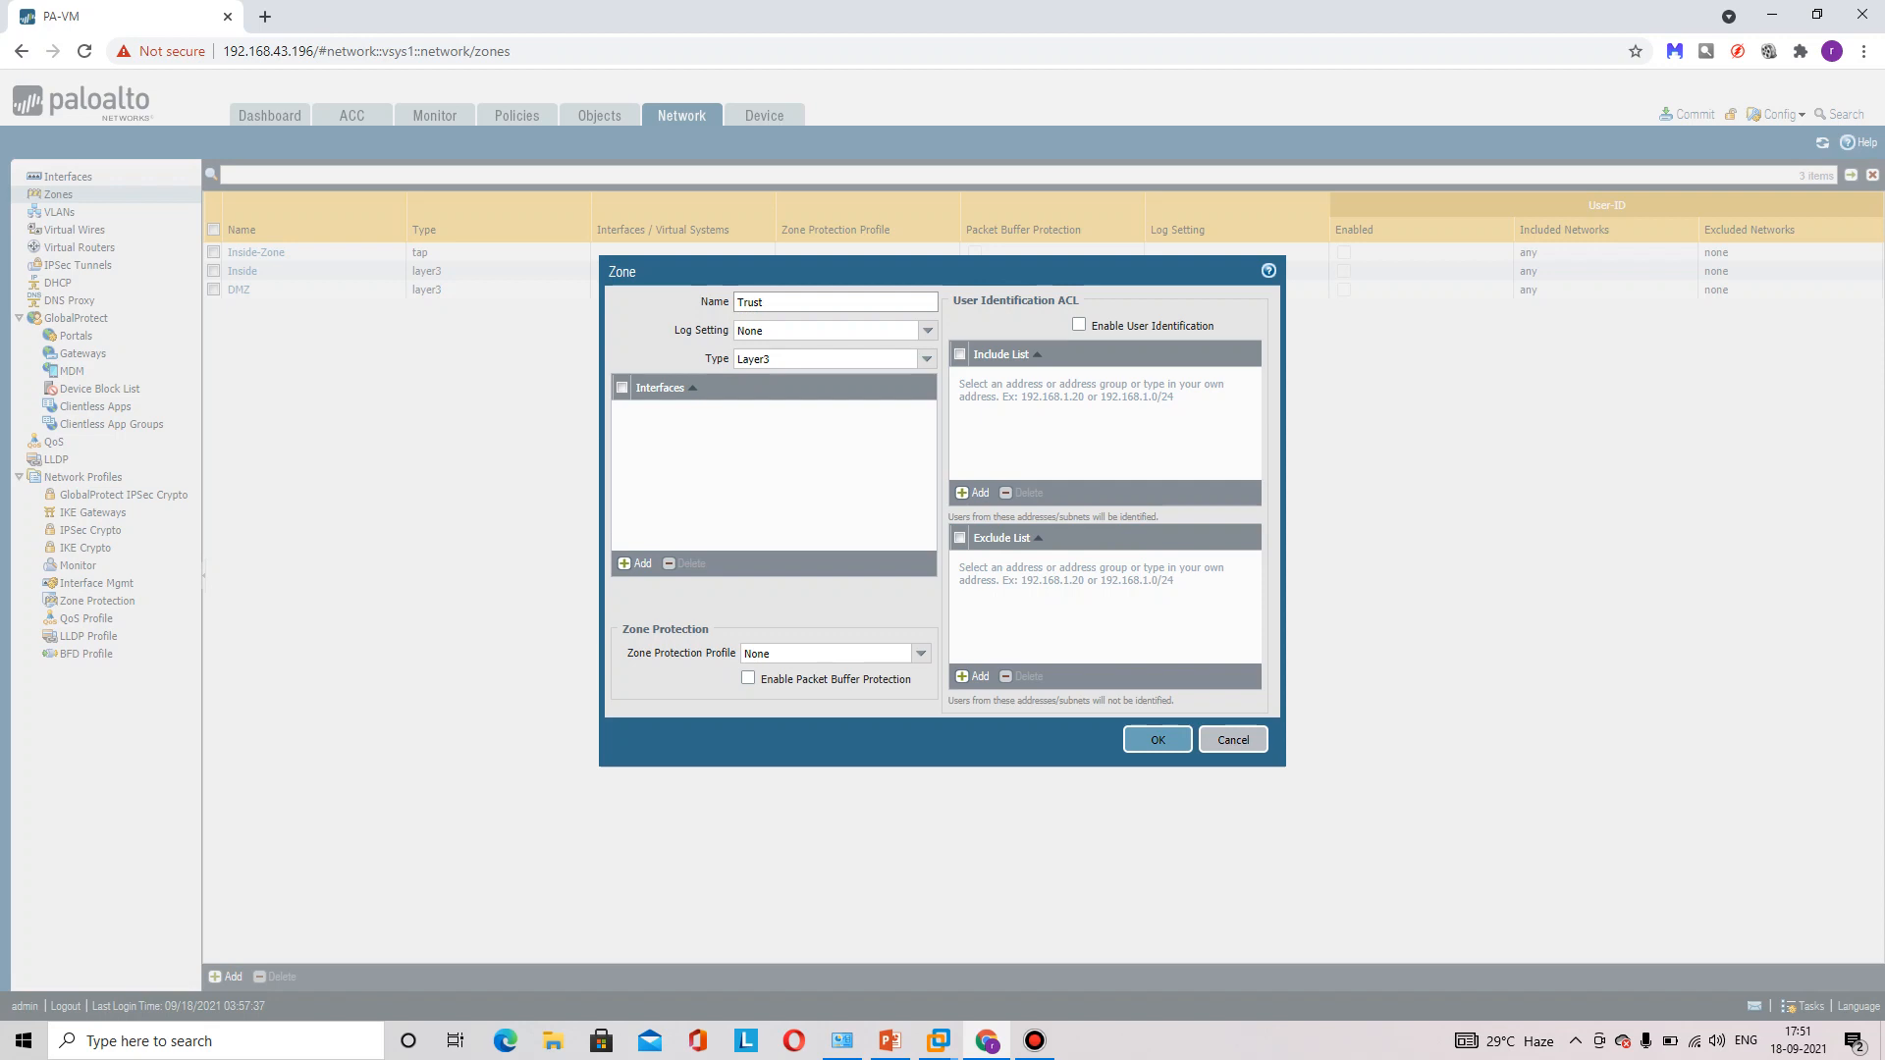
key("BackSpace")
key("BackSpace")
key("BackSpace")
key("BackSpace")
key("BackSpace")
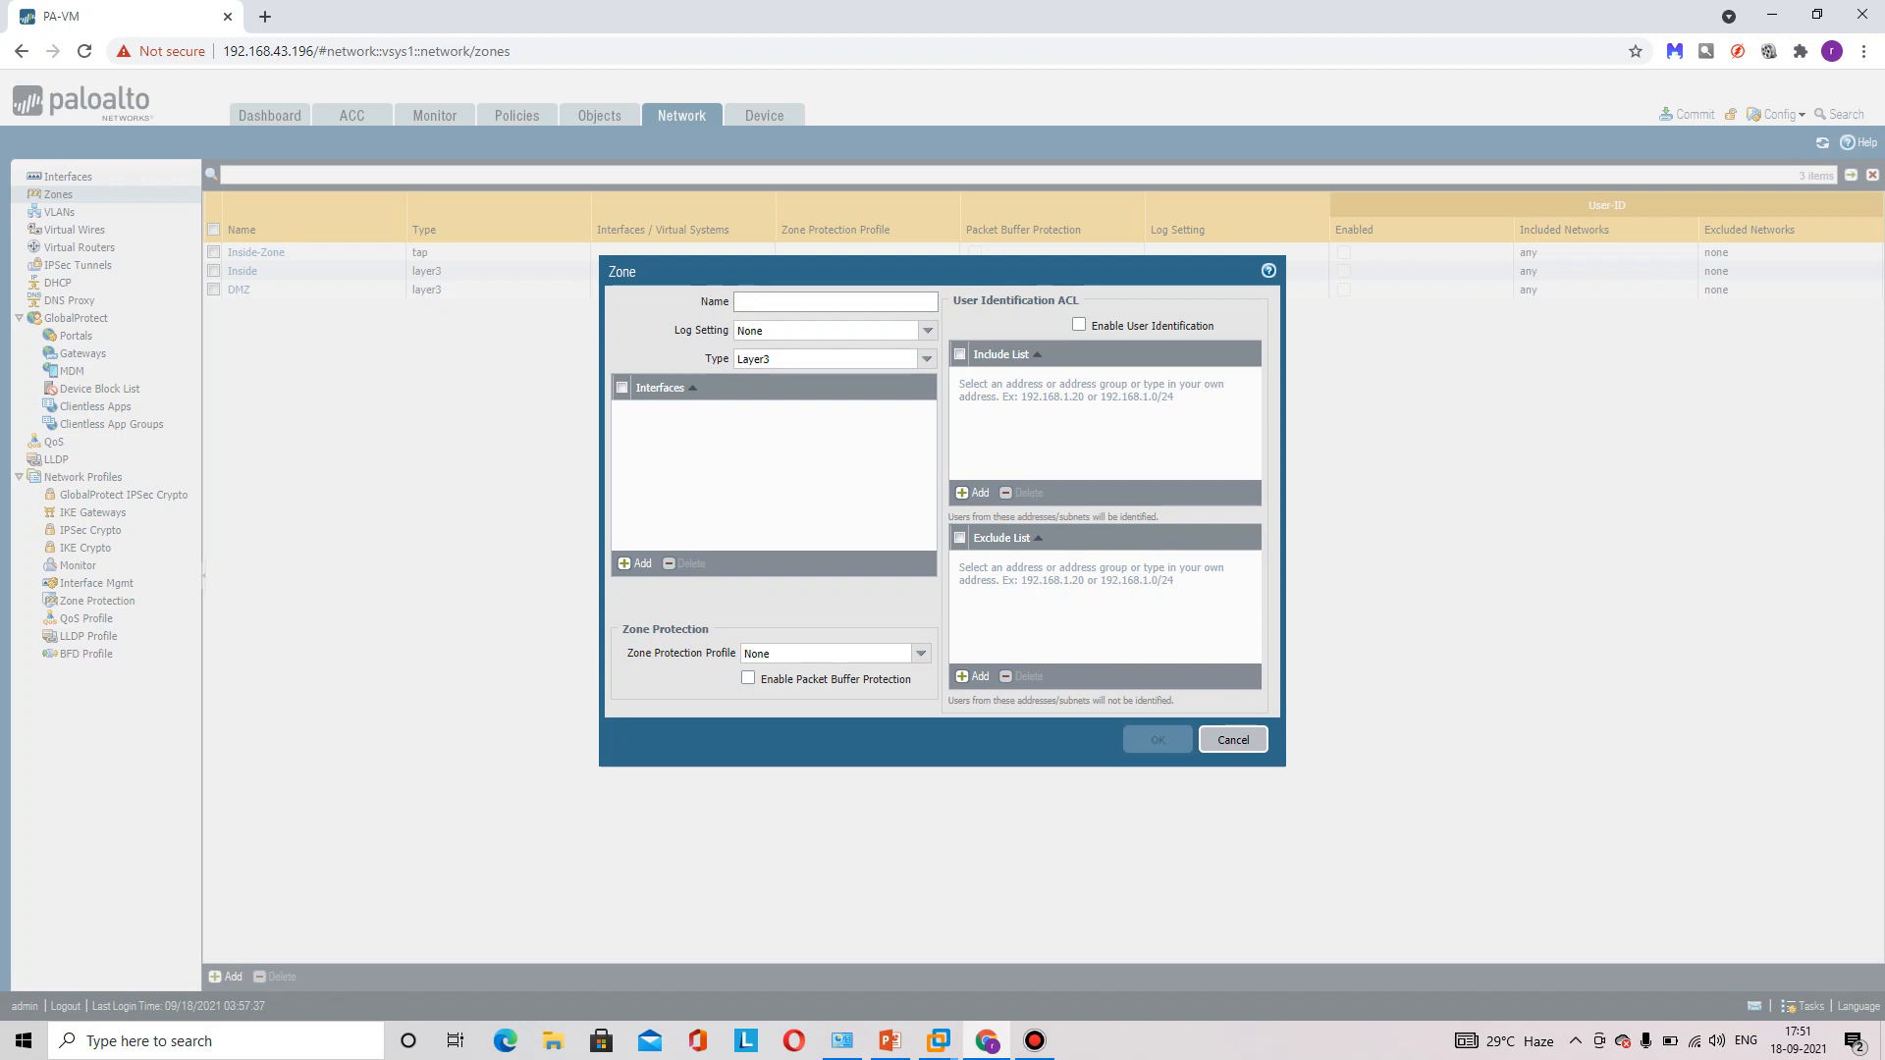
type("TrustZ")
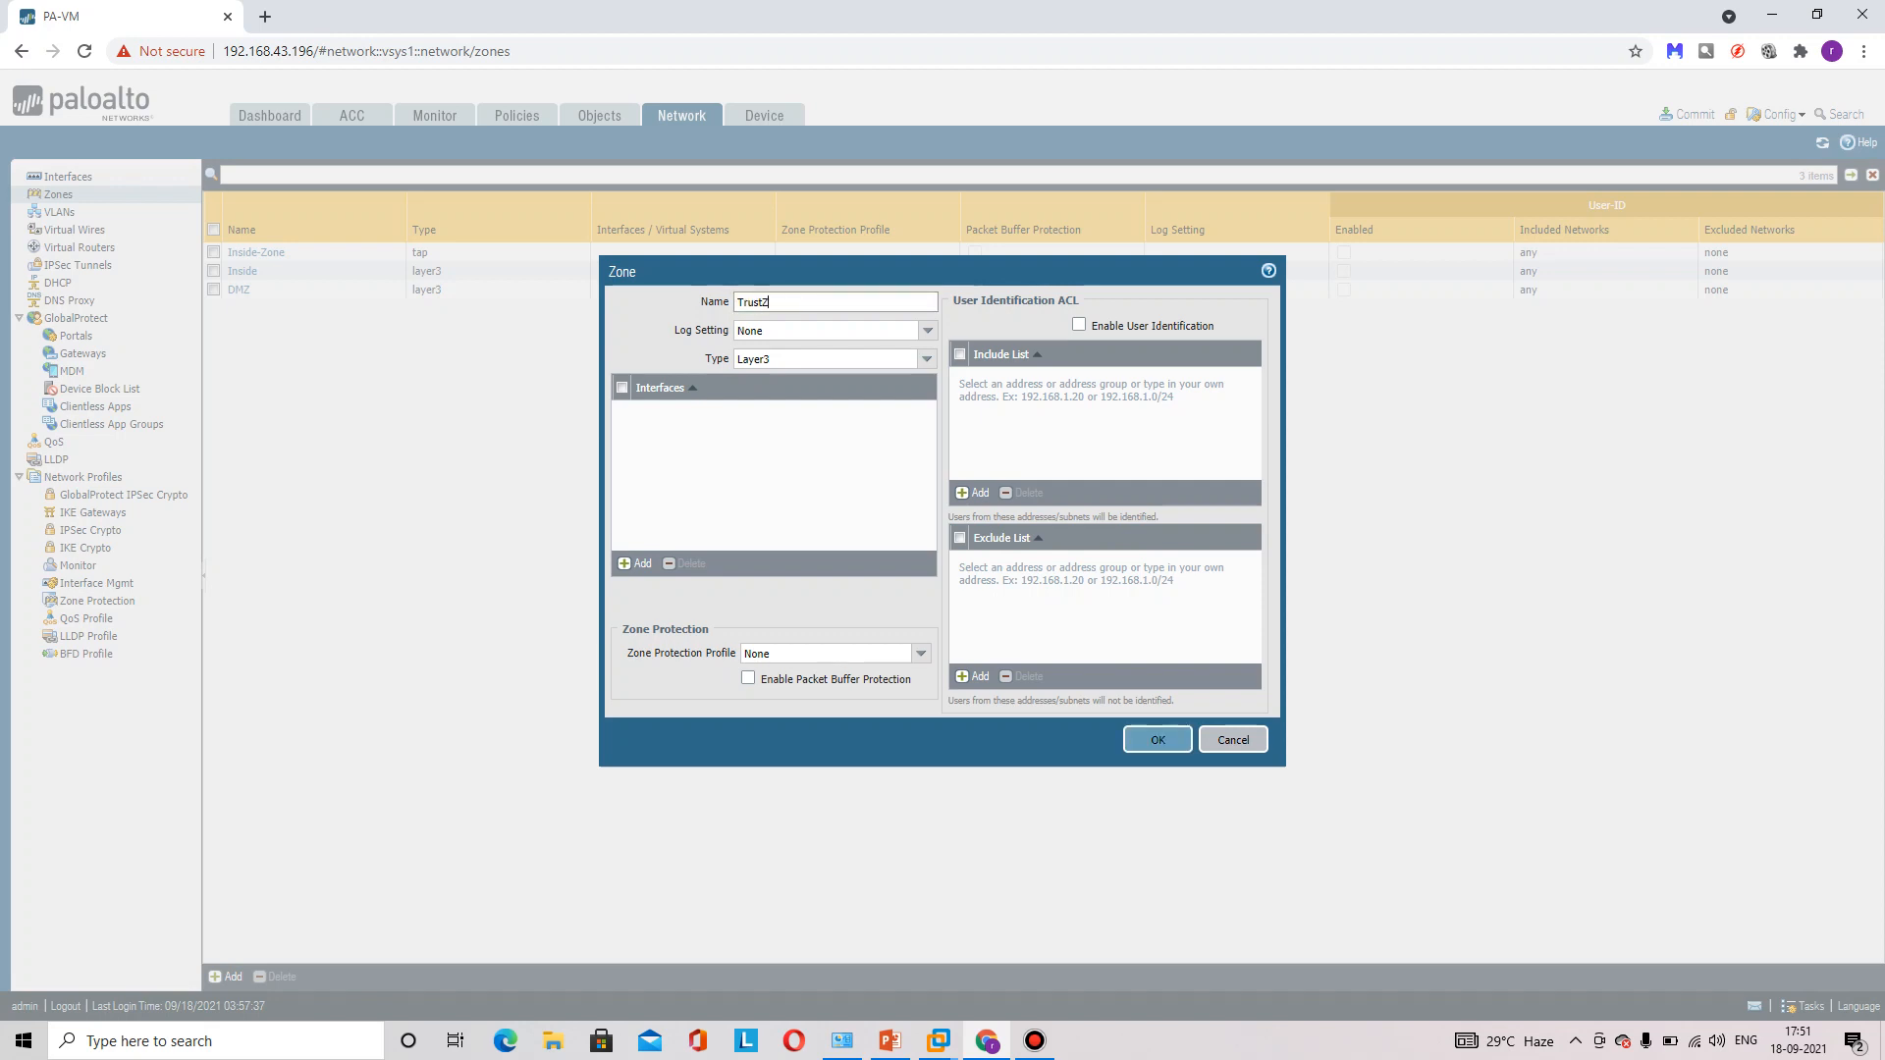
type("one")
left_click(927, 360)
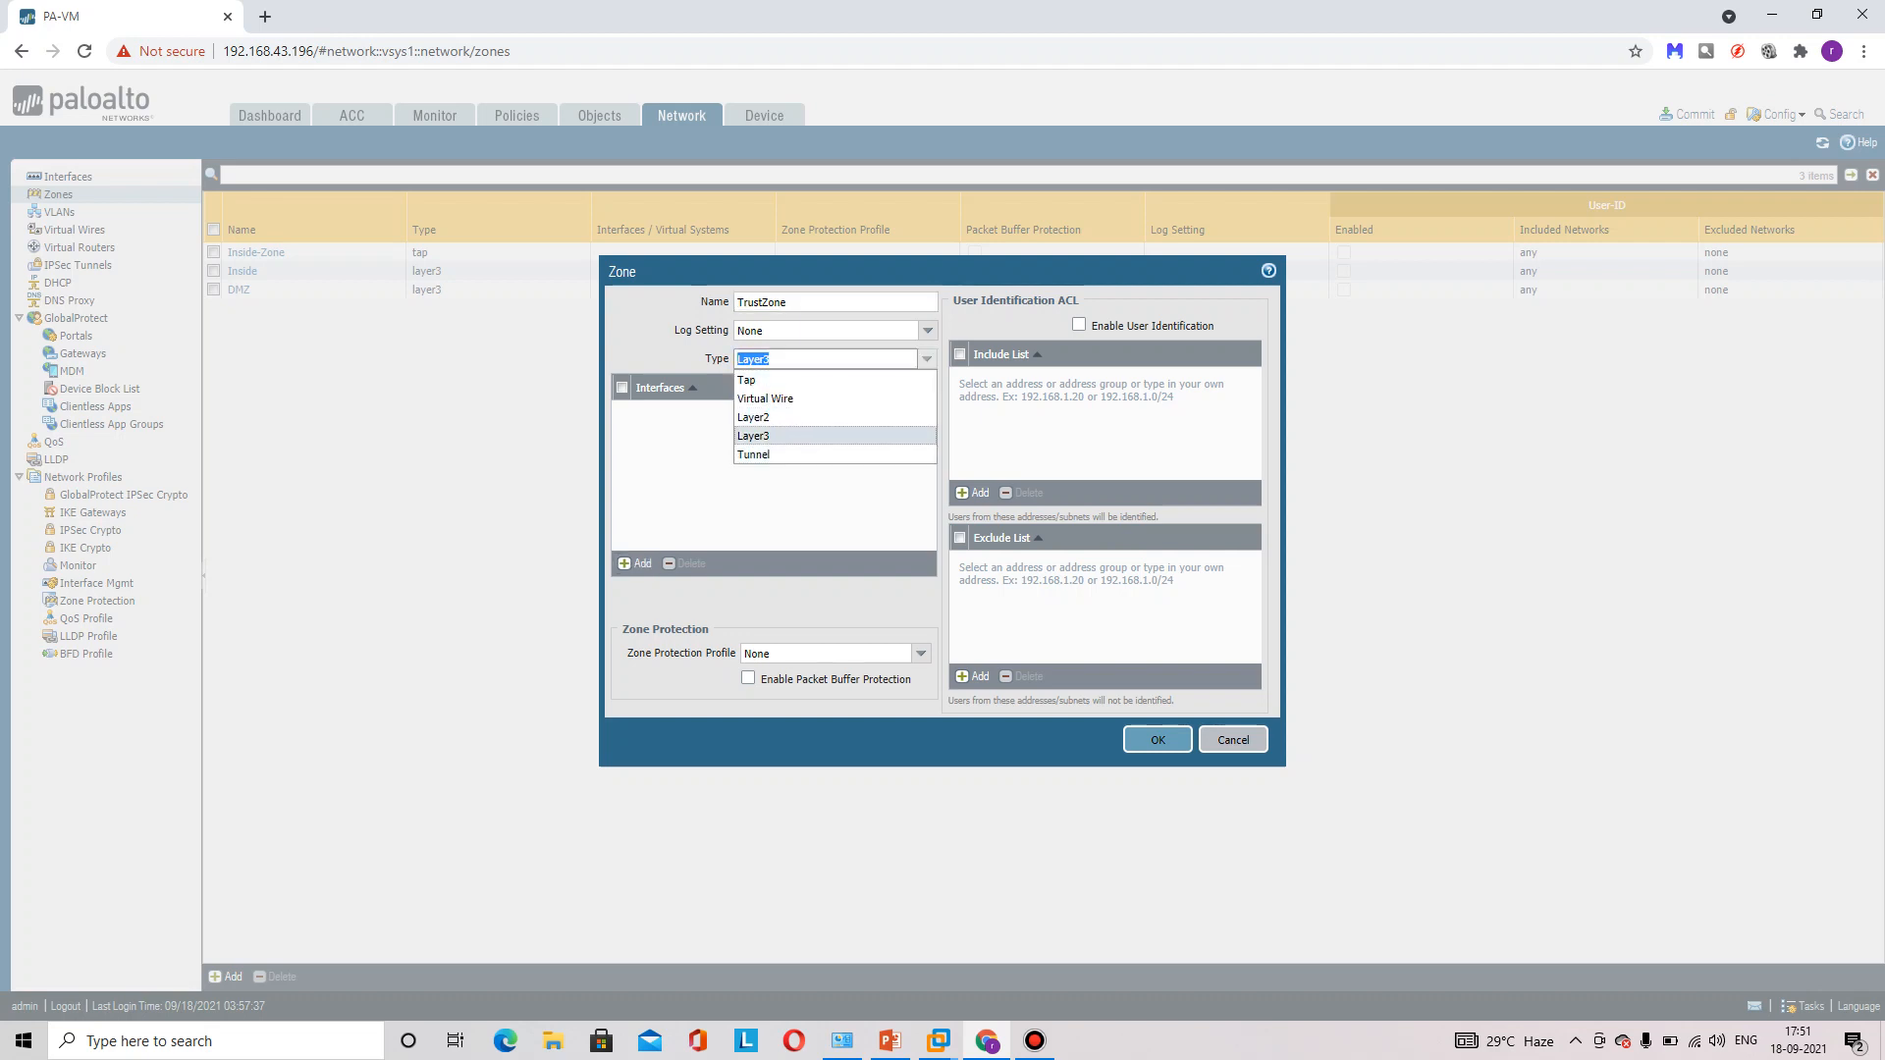
left_click(821, 436)
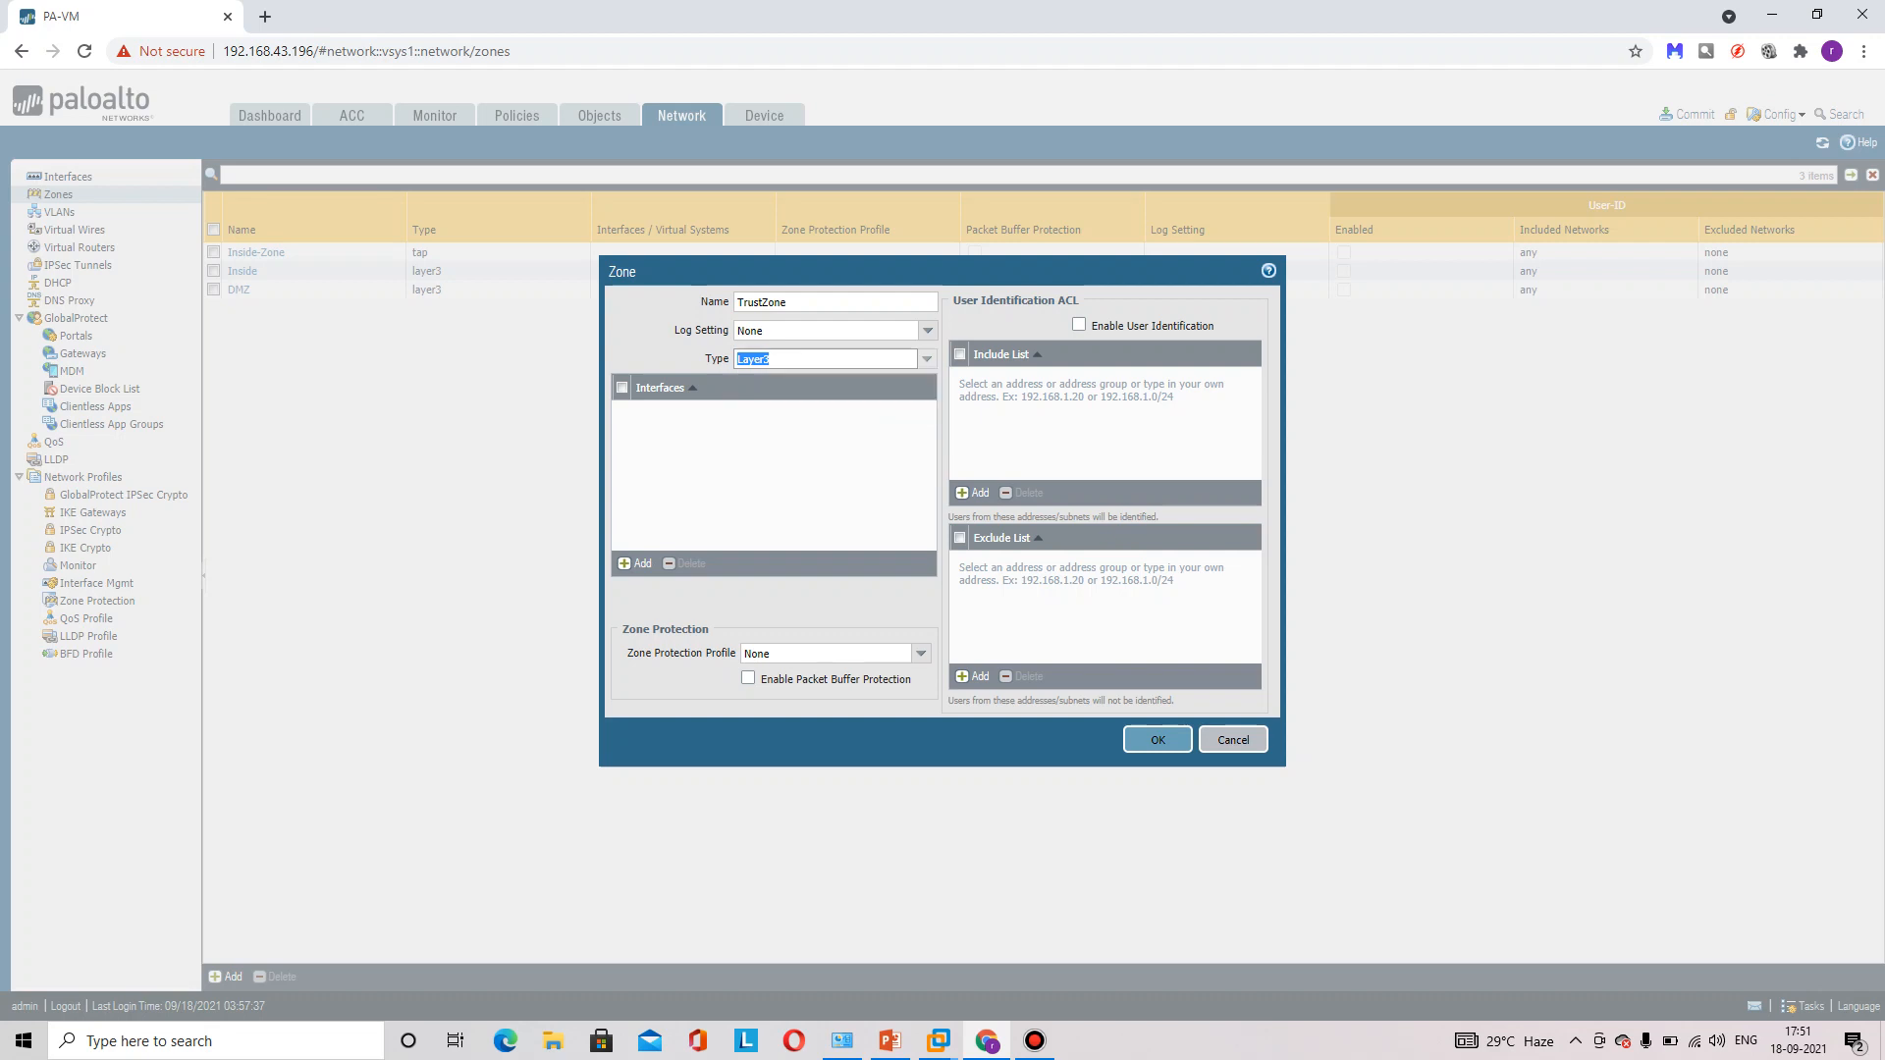
left_click(1157, 740)
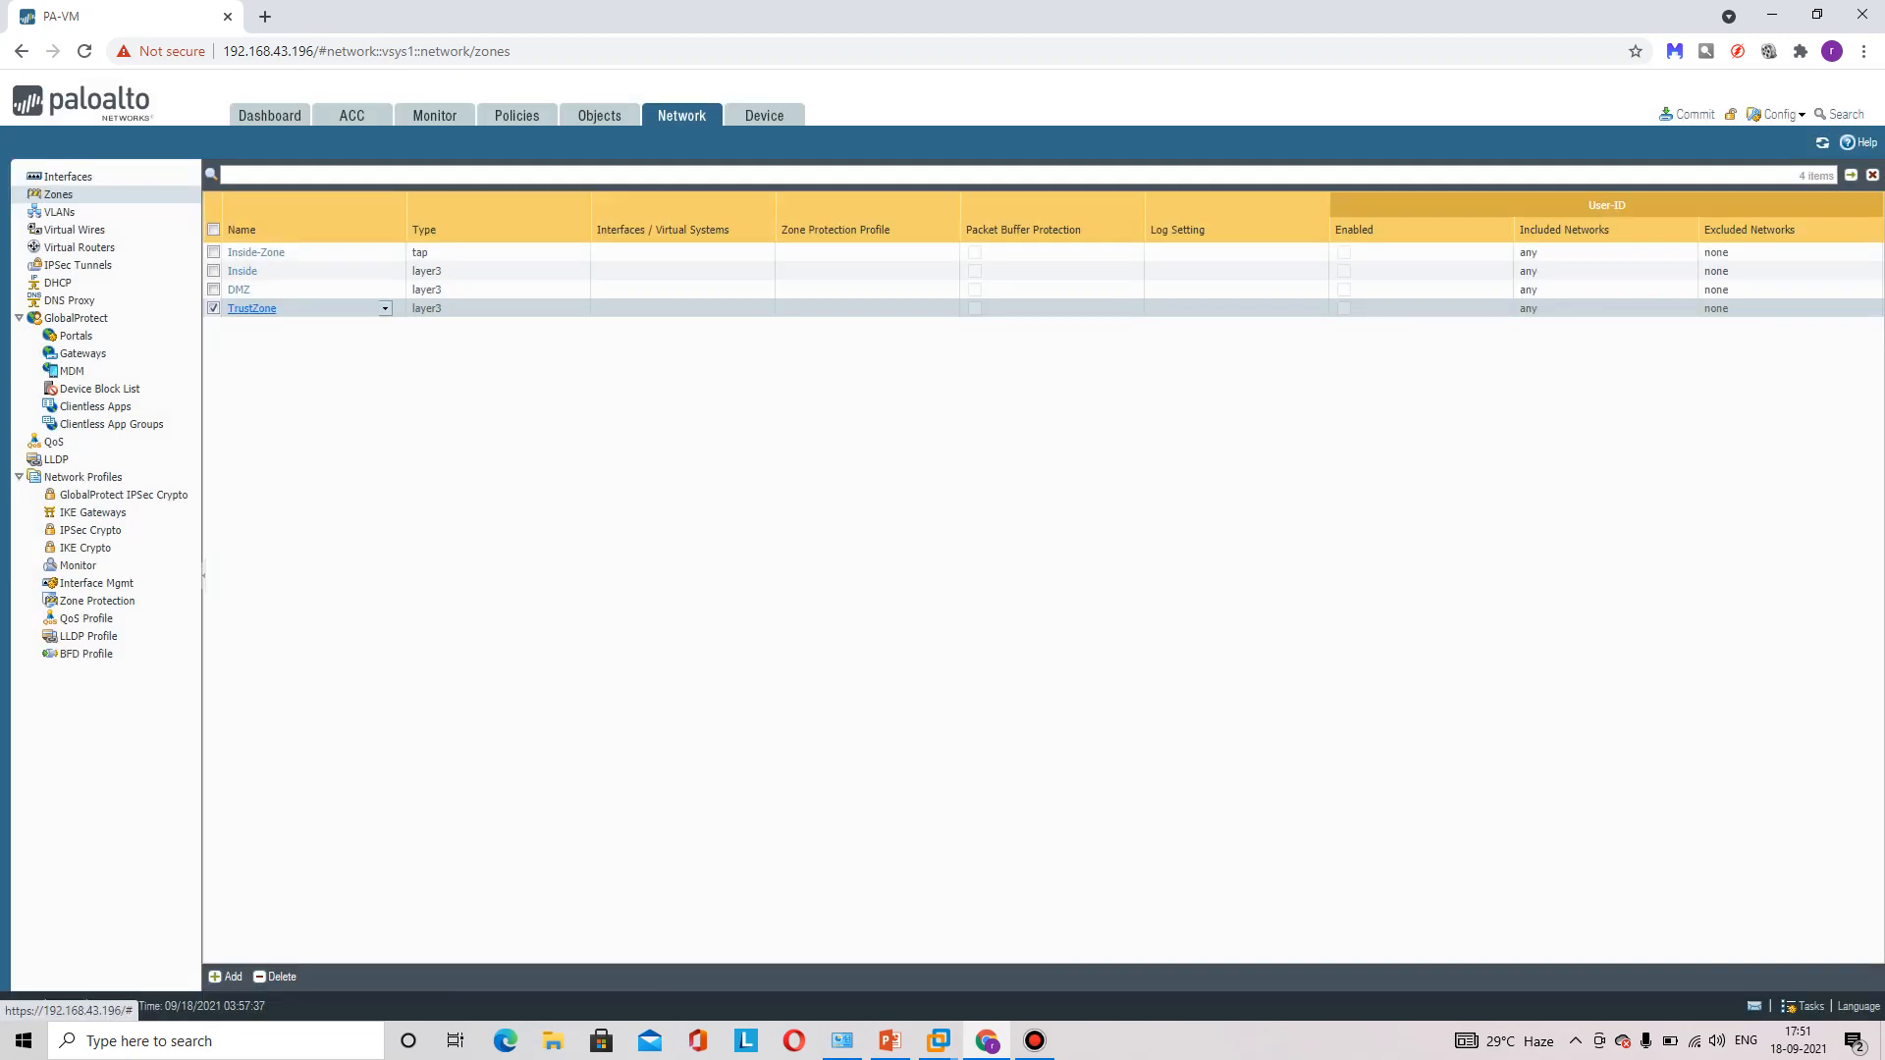
- Open the settings of interface ethernet1/1 and set its interface type to Layer3
left_click(68, 175)
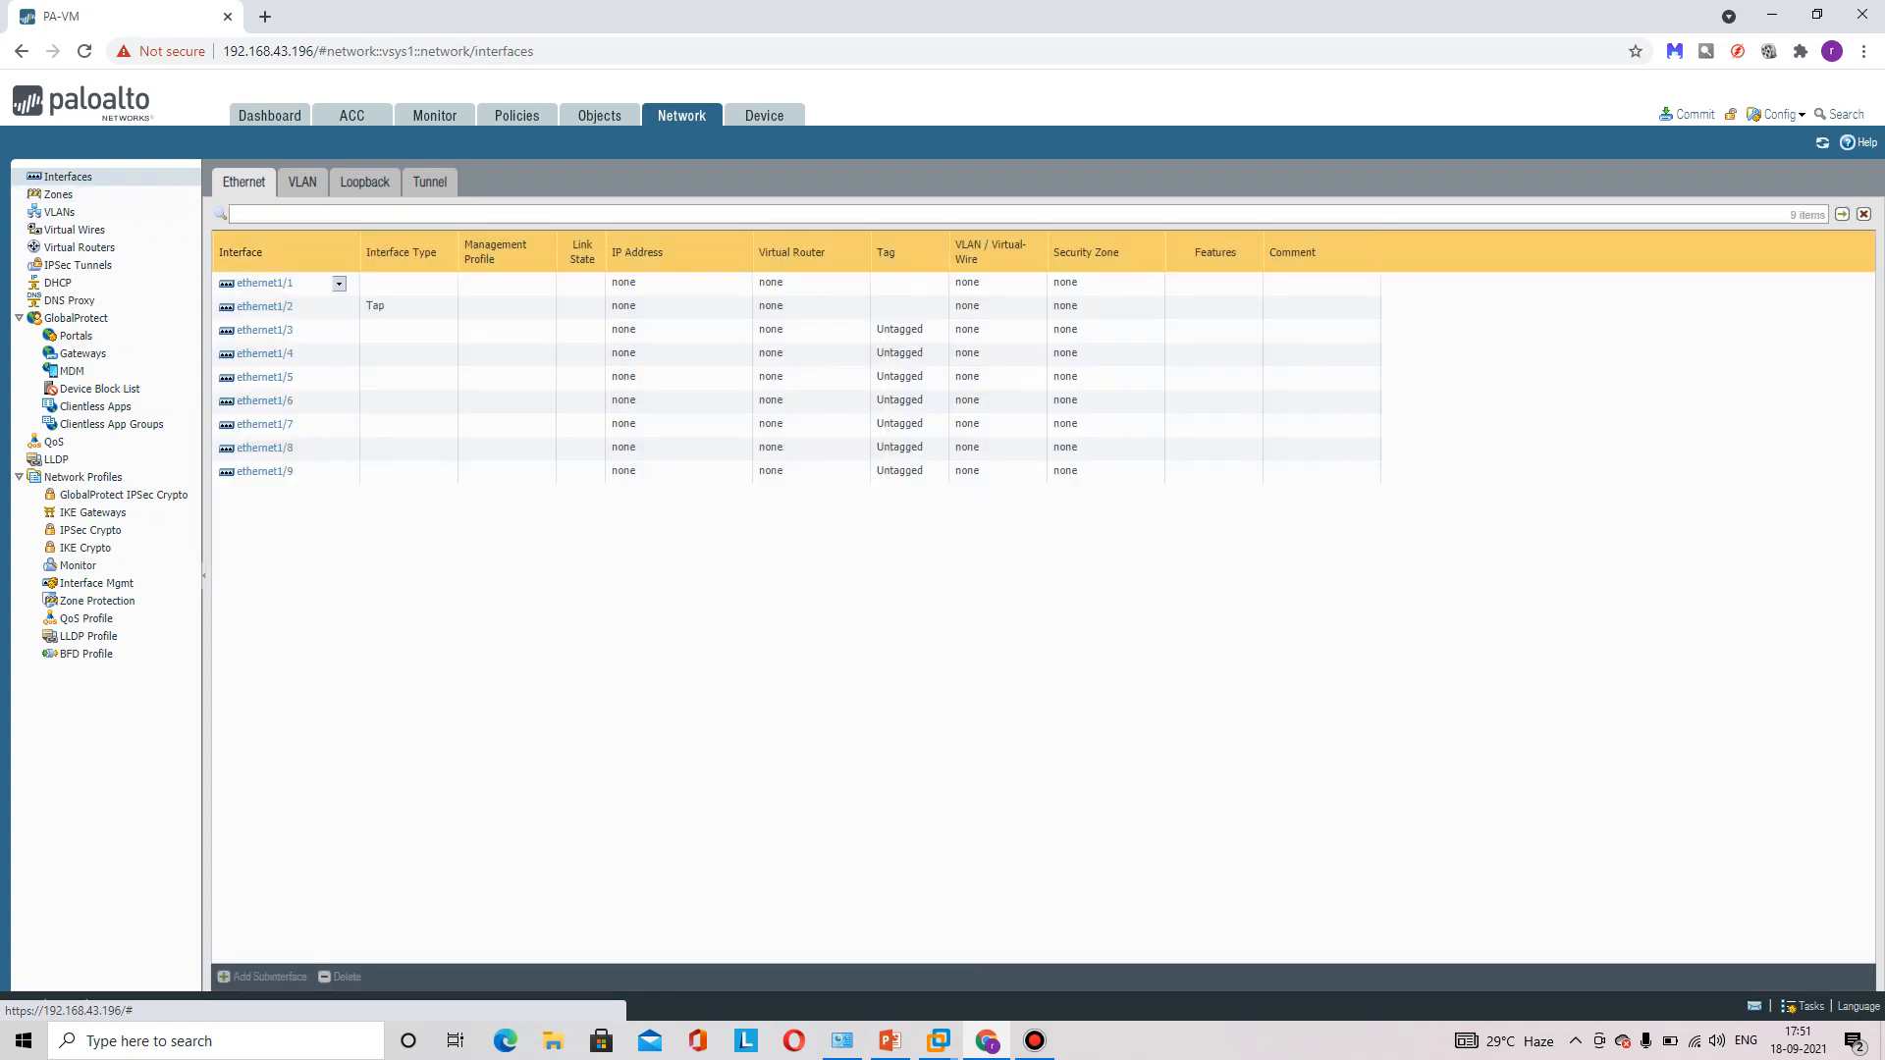
left_click(263, 283)
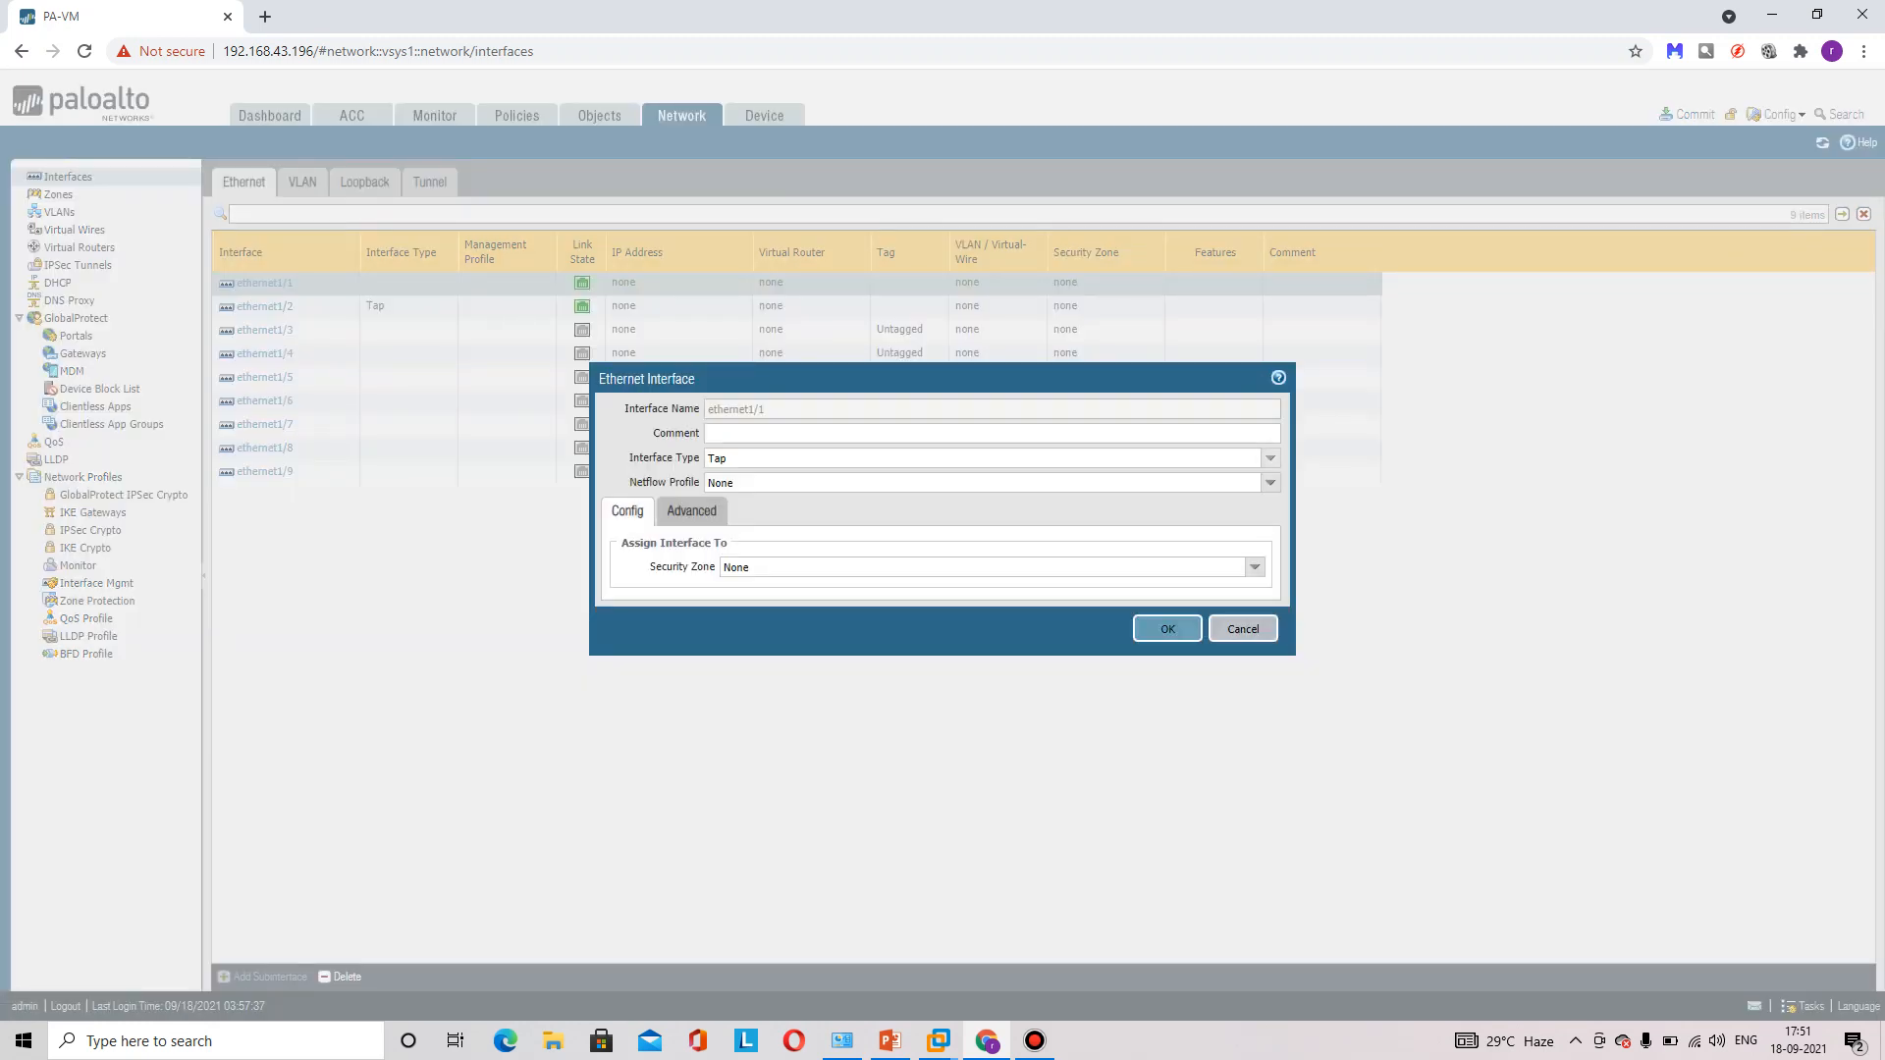
left_click(1270, 457)
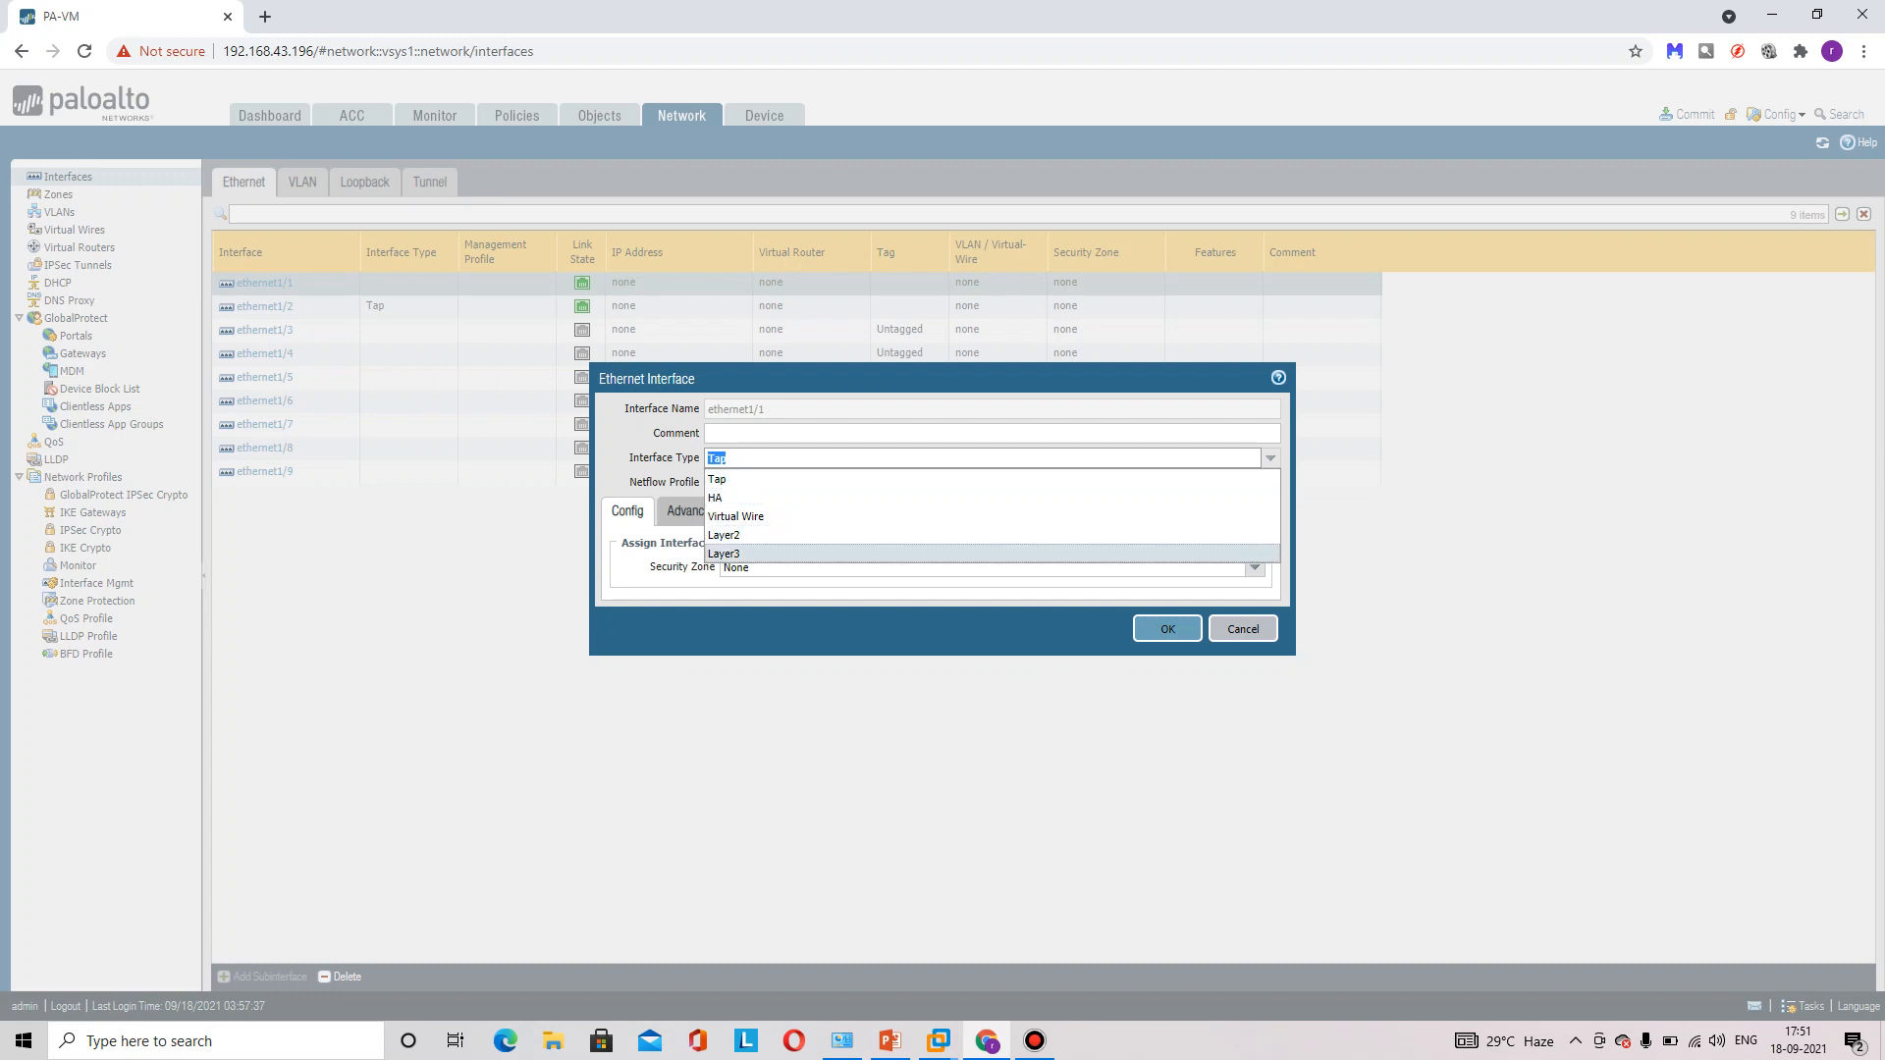
left_click(724, 554)
- Add the static IPv4 address 192.168.1.1/24 to the ethernet1/1 interface
left_click(677, 510)
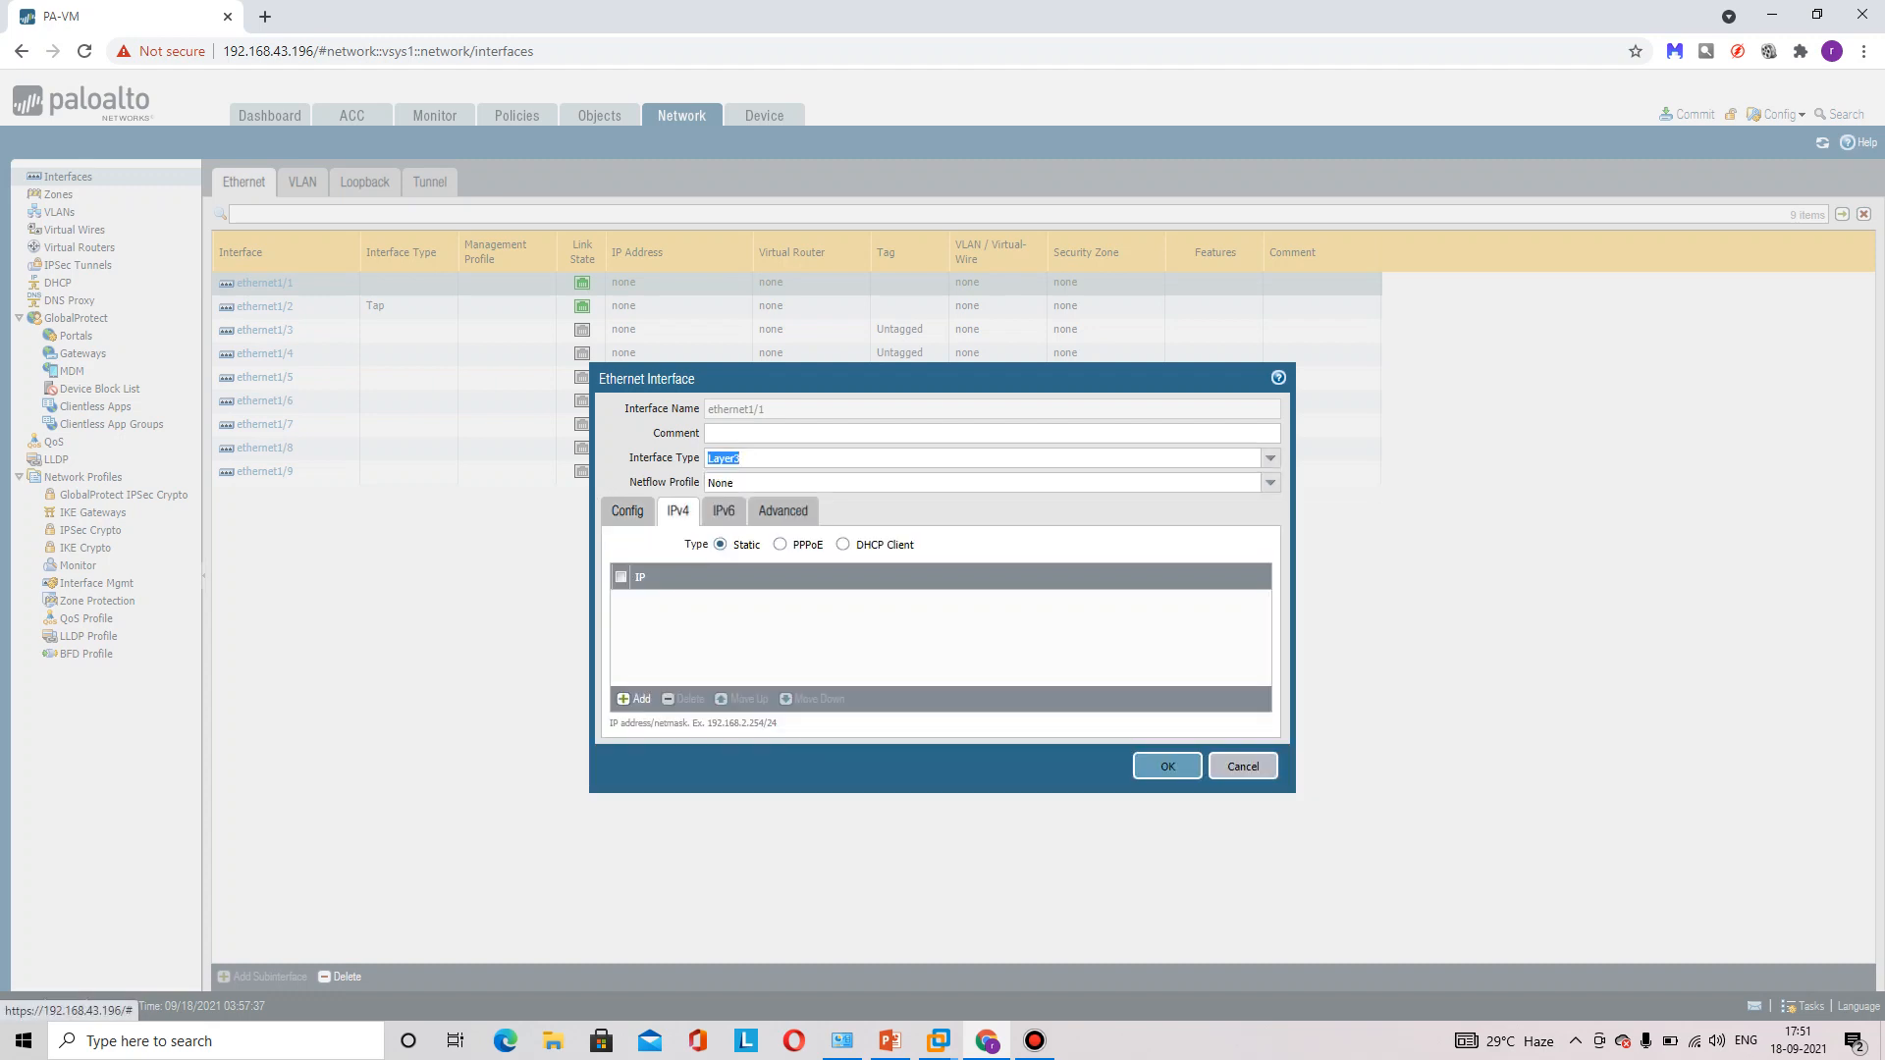
left_click(636, 700)
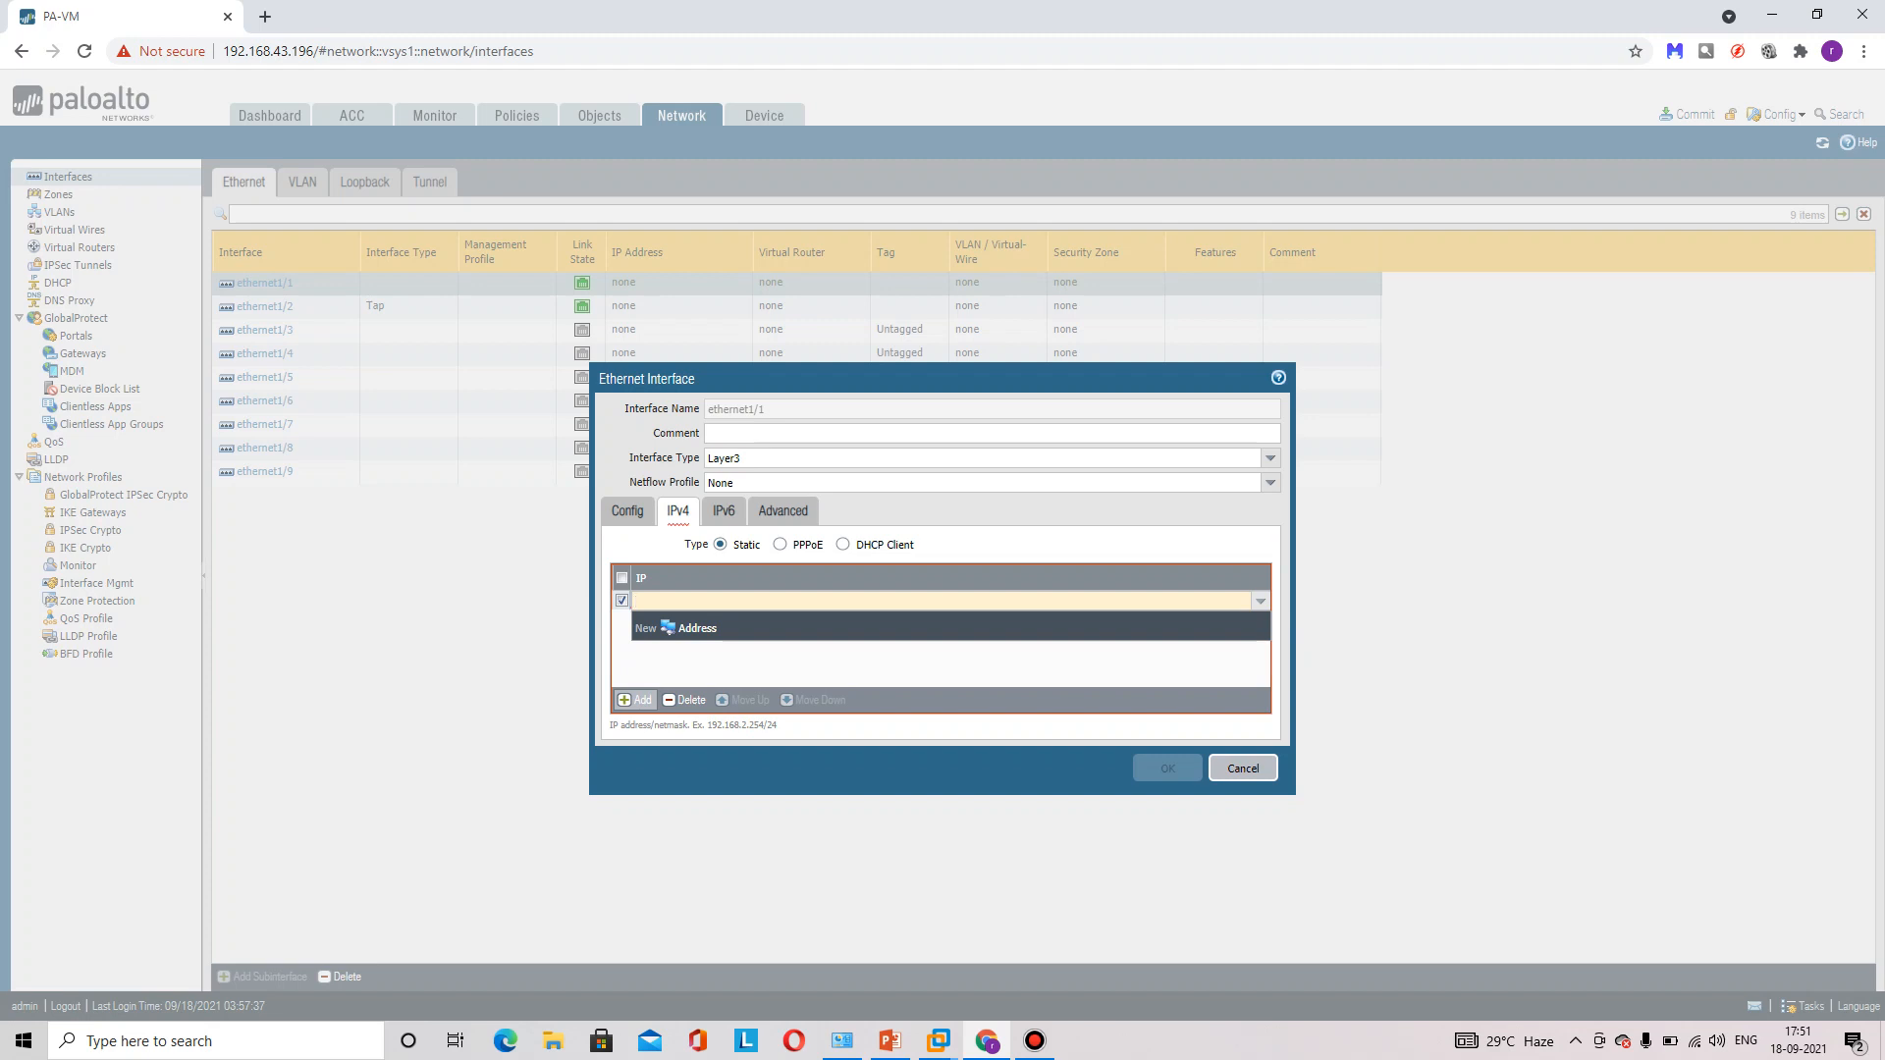
type("192.168.1.")
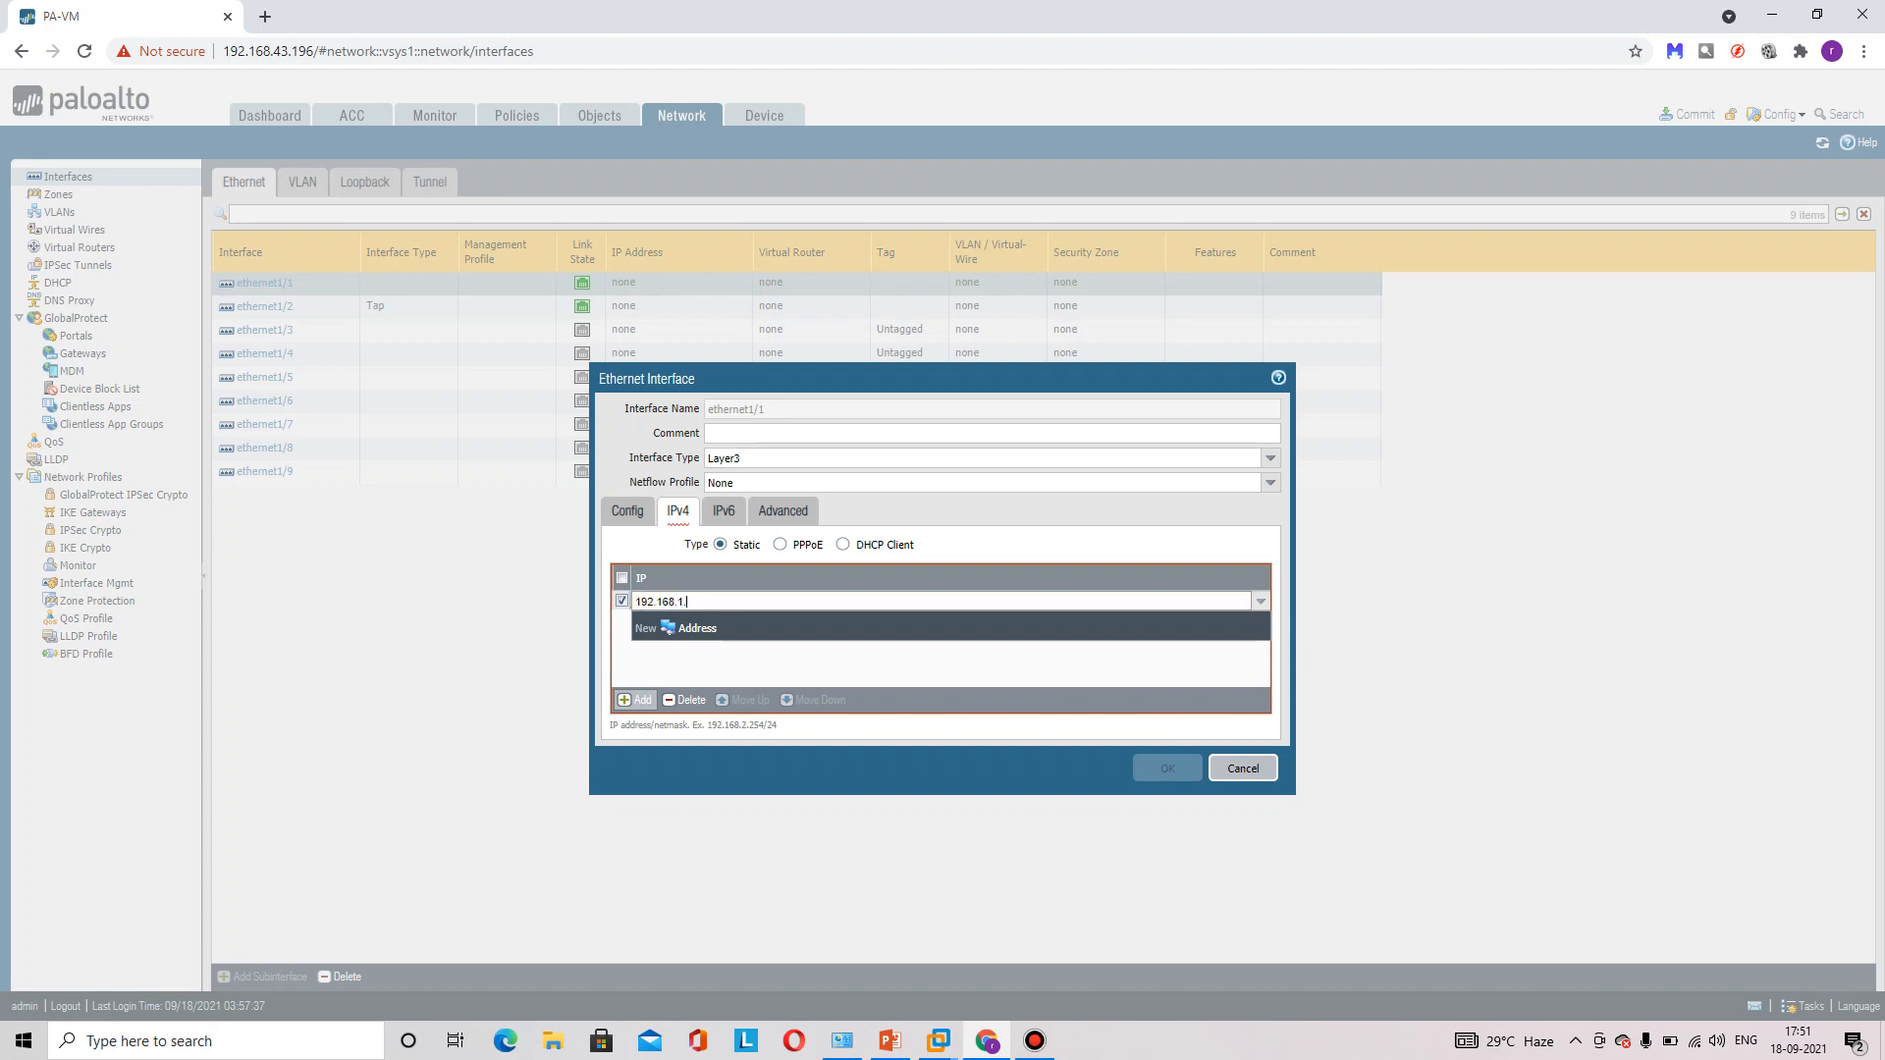
type("1/24")
key("Return")
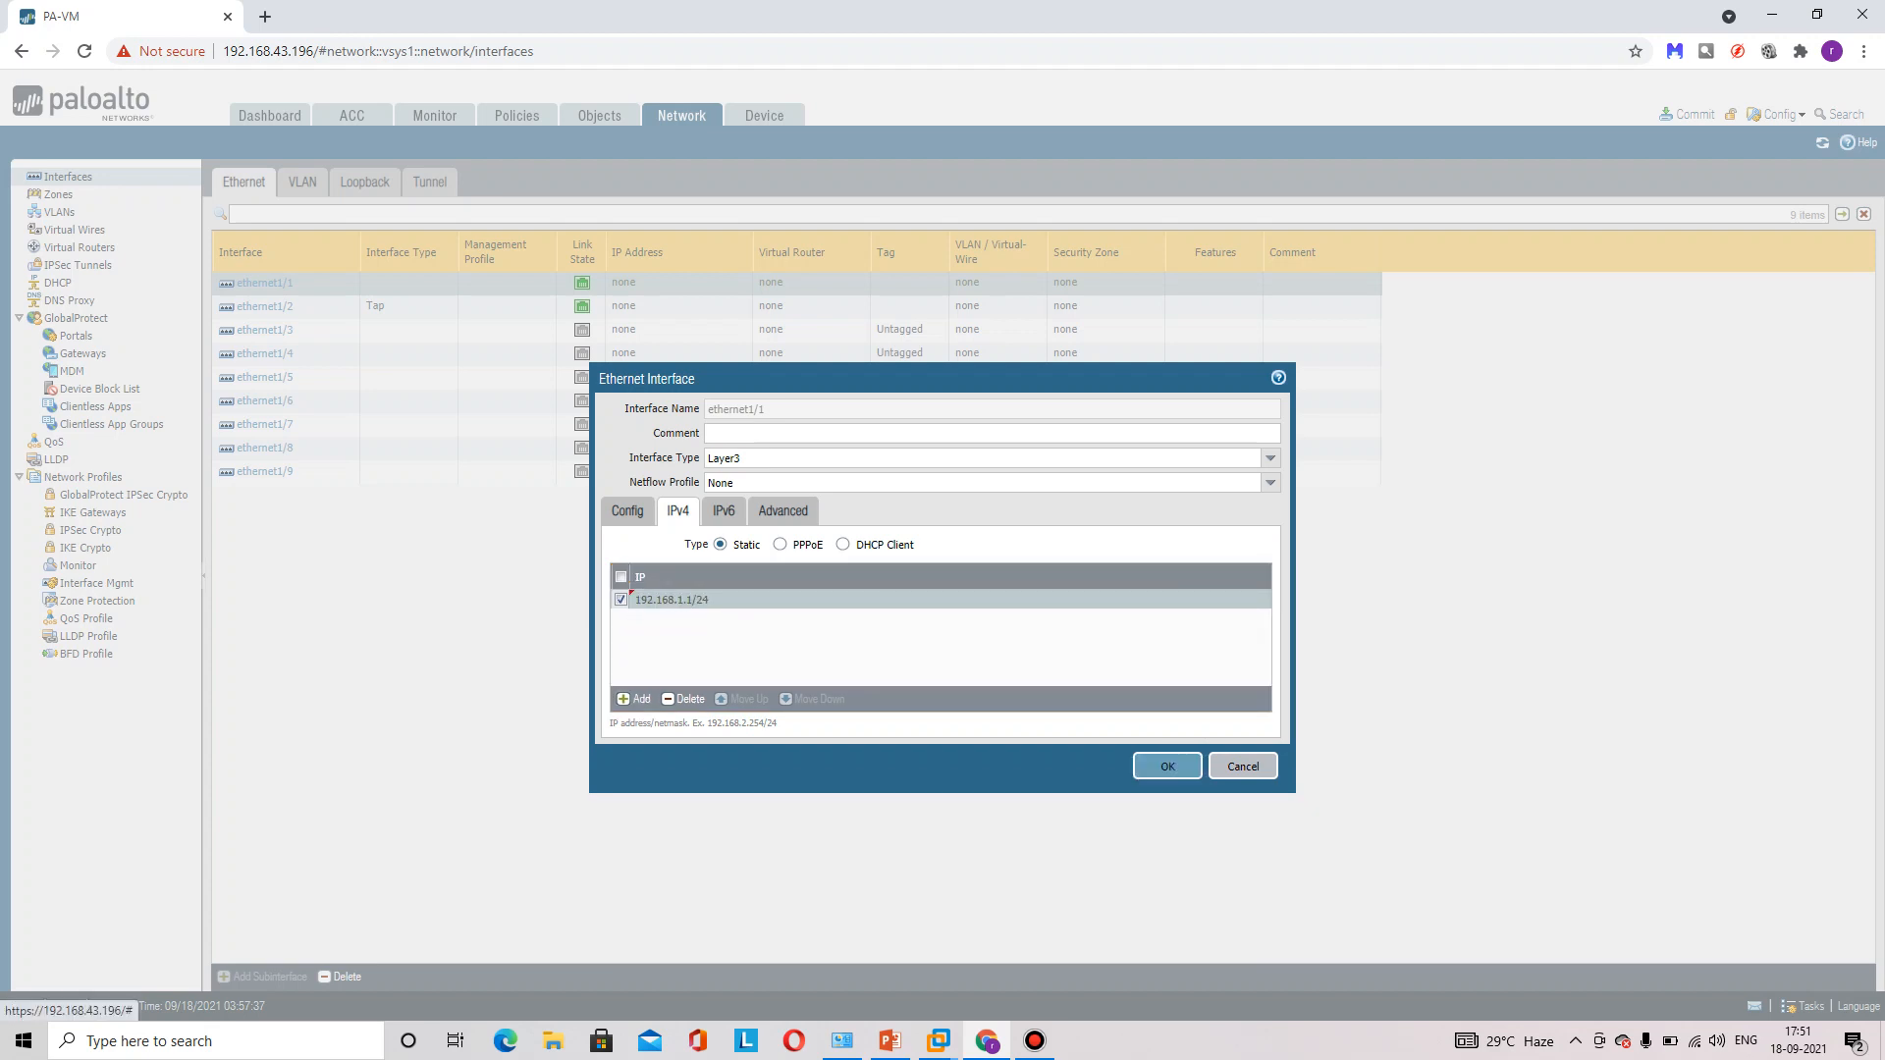
- Assign ethernet1/1 to the TrustZone security zone and the default virtual router
left_click(626, 511)
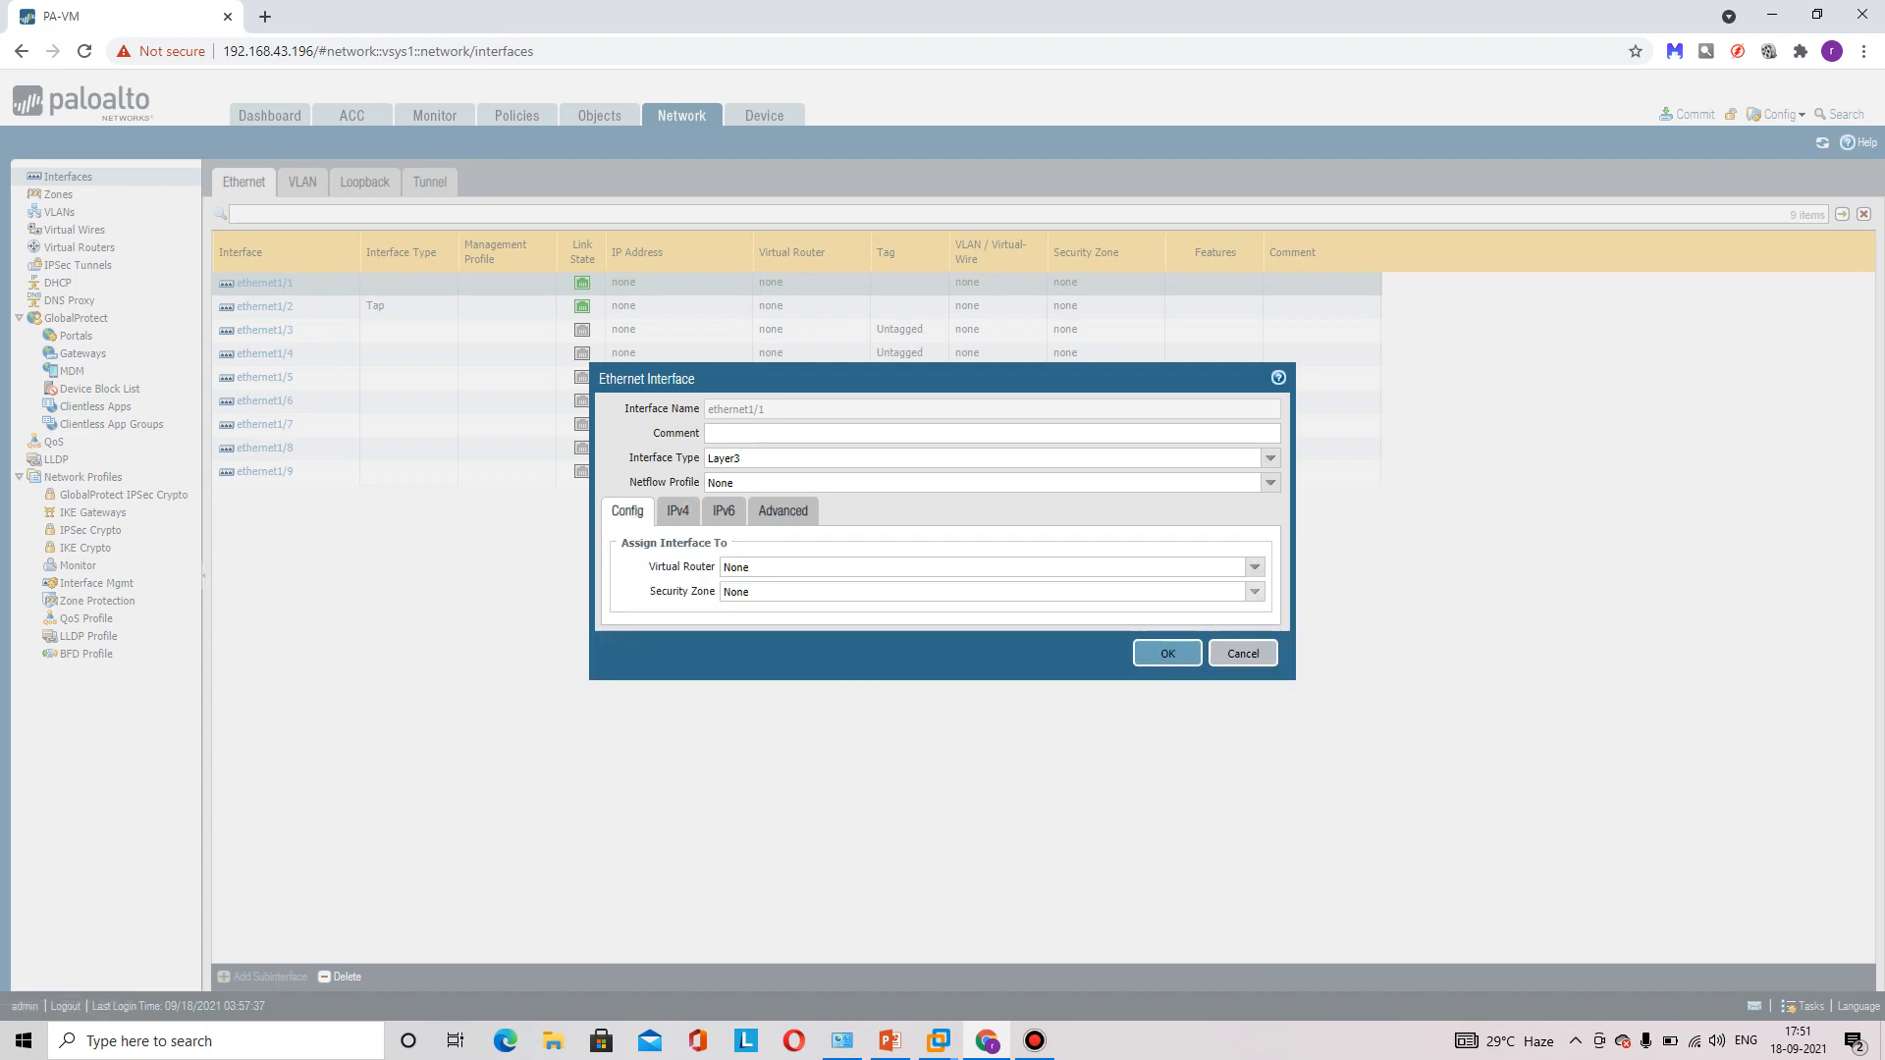
left_click(1255, 591)
key("Return")
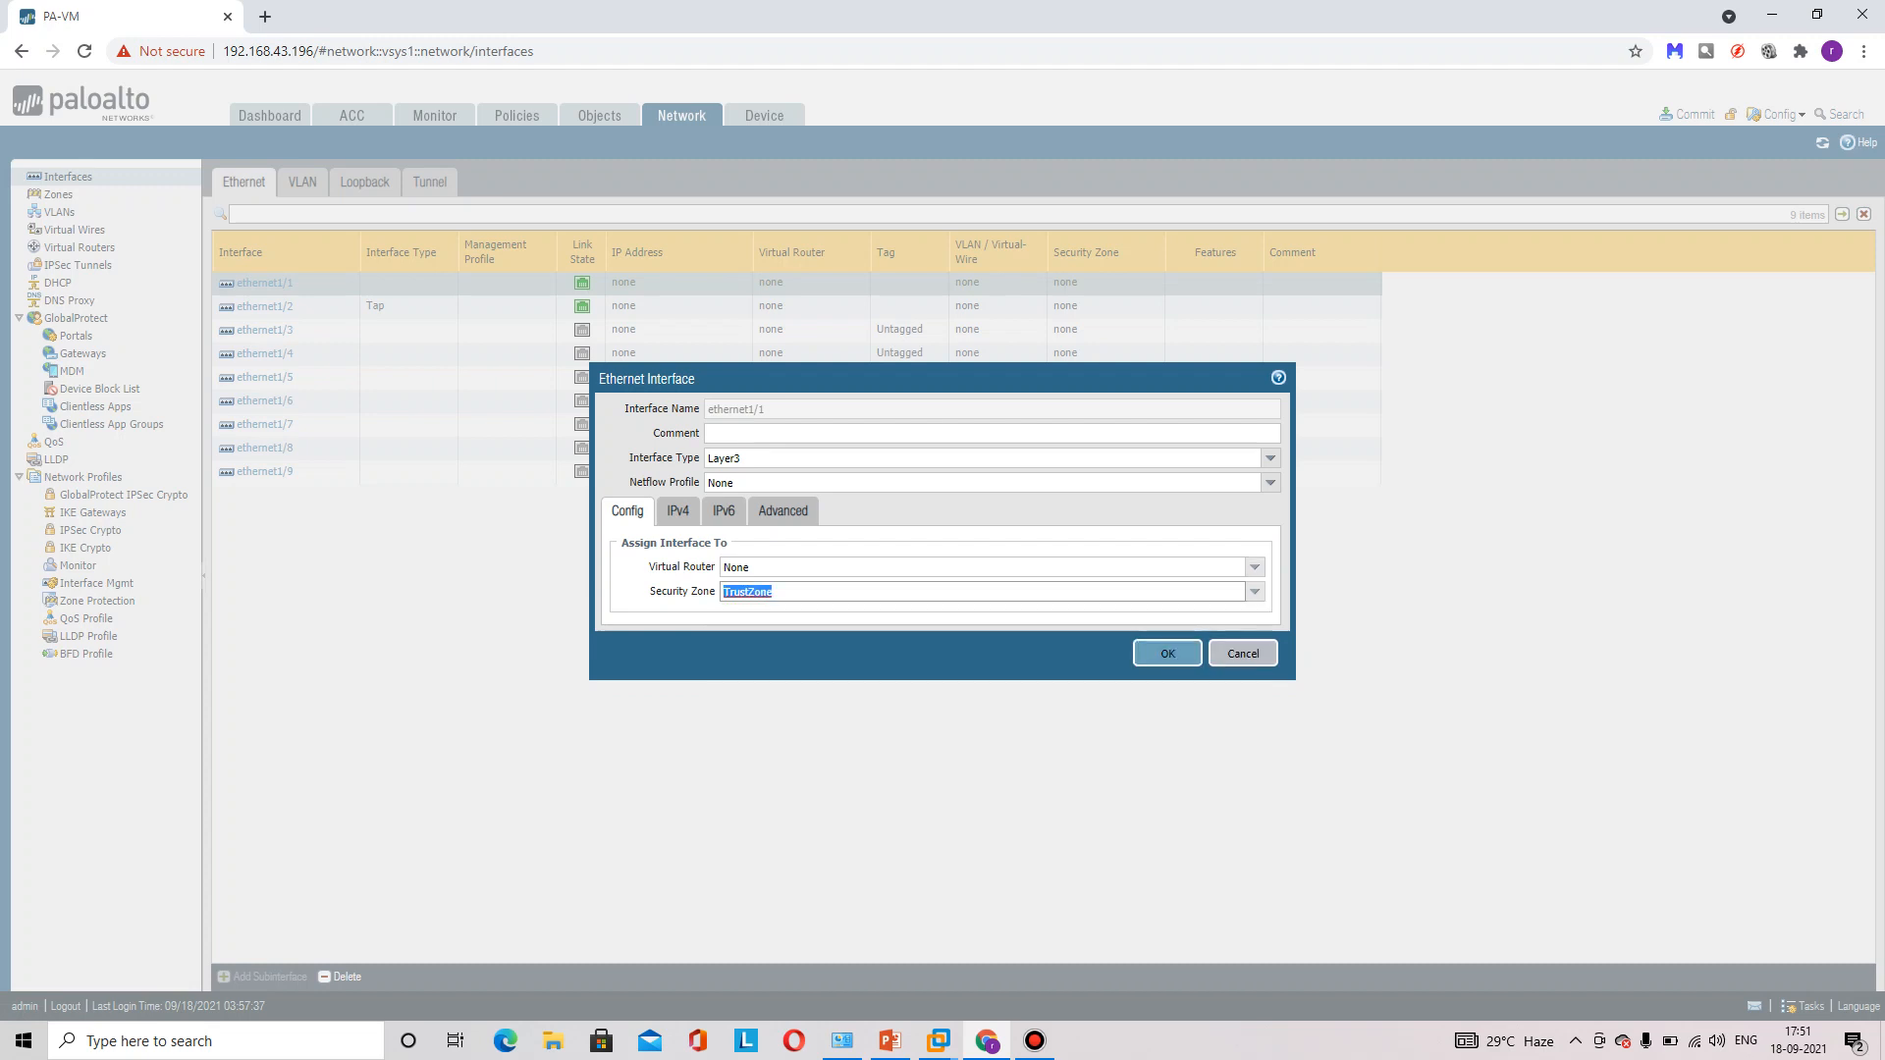
left_click(1254, 567)
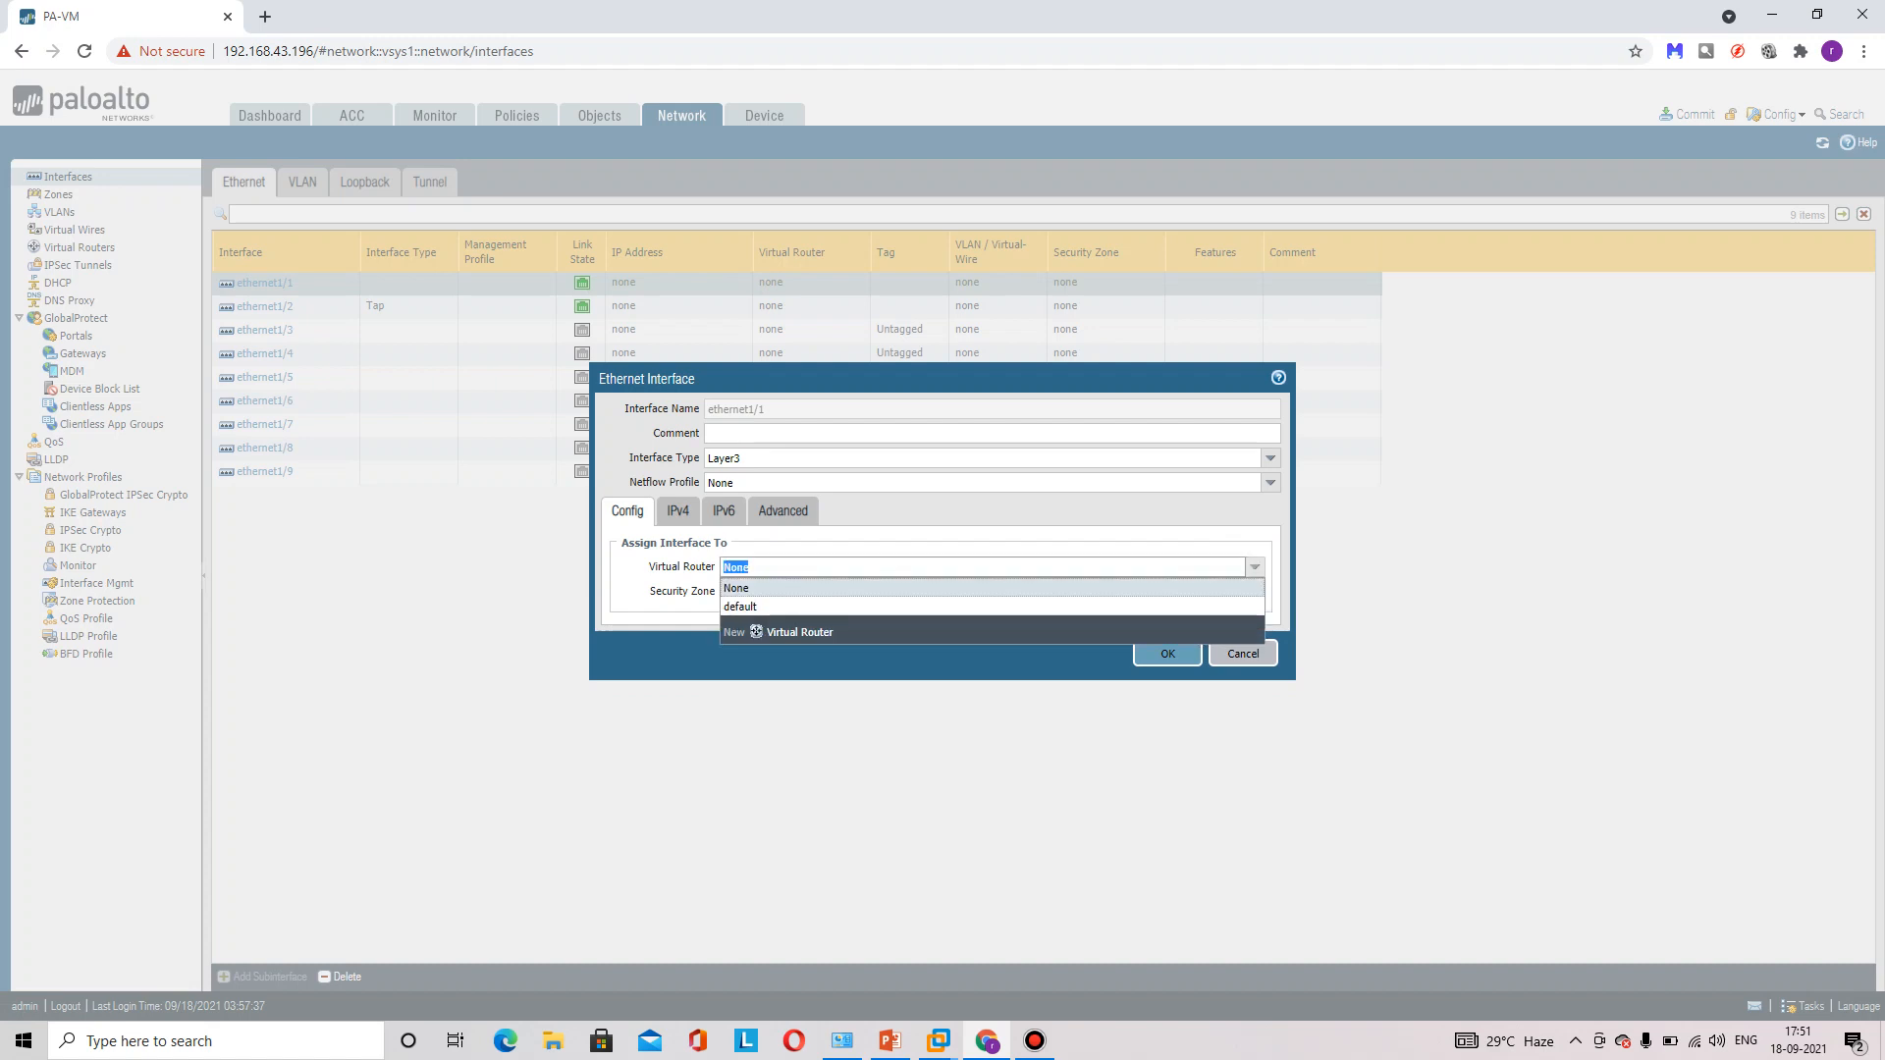
key("Down")
key("Return")
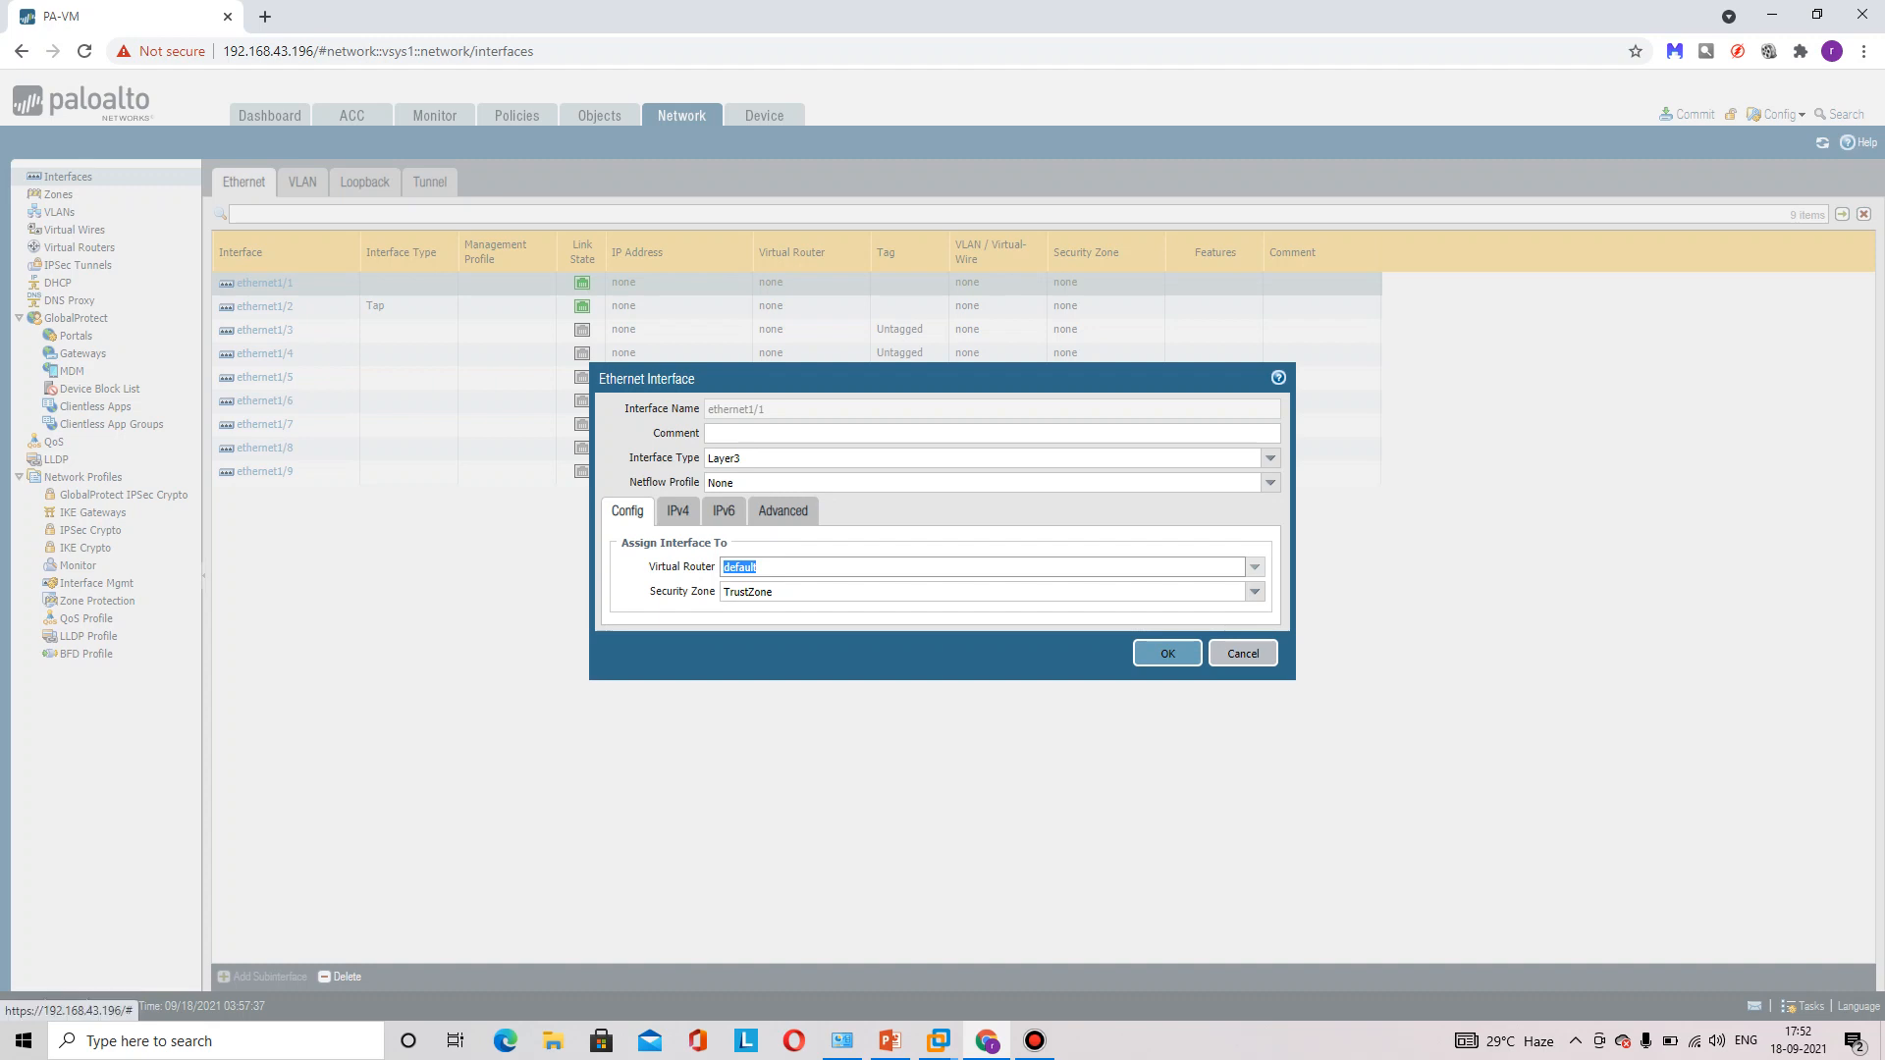
- Create an interface management profile named Management-Profile permitting Ping, SSH and HTTPS, and save it on ethernet1/1
left_click(782, 510)
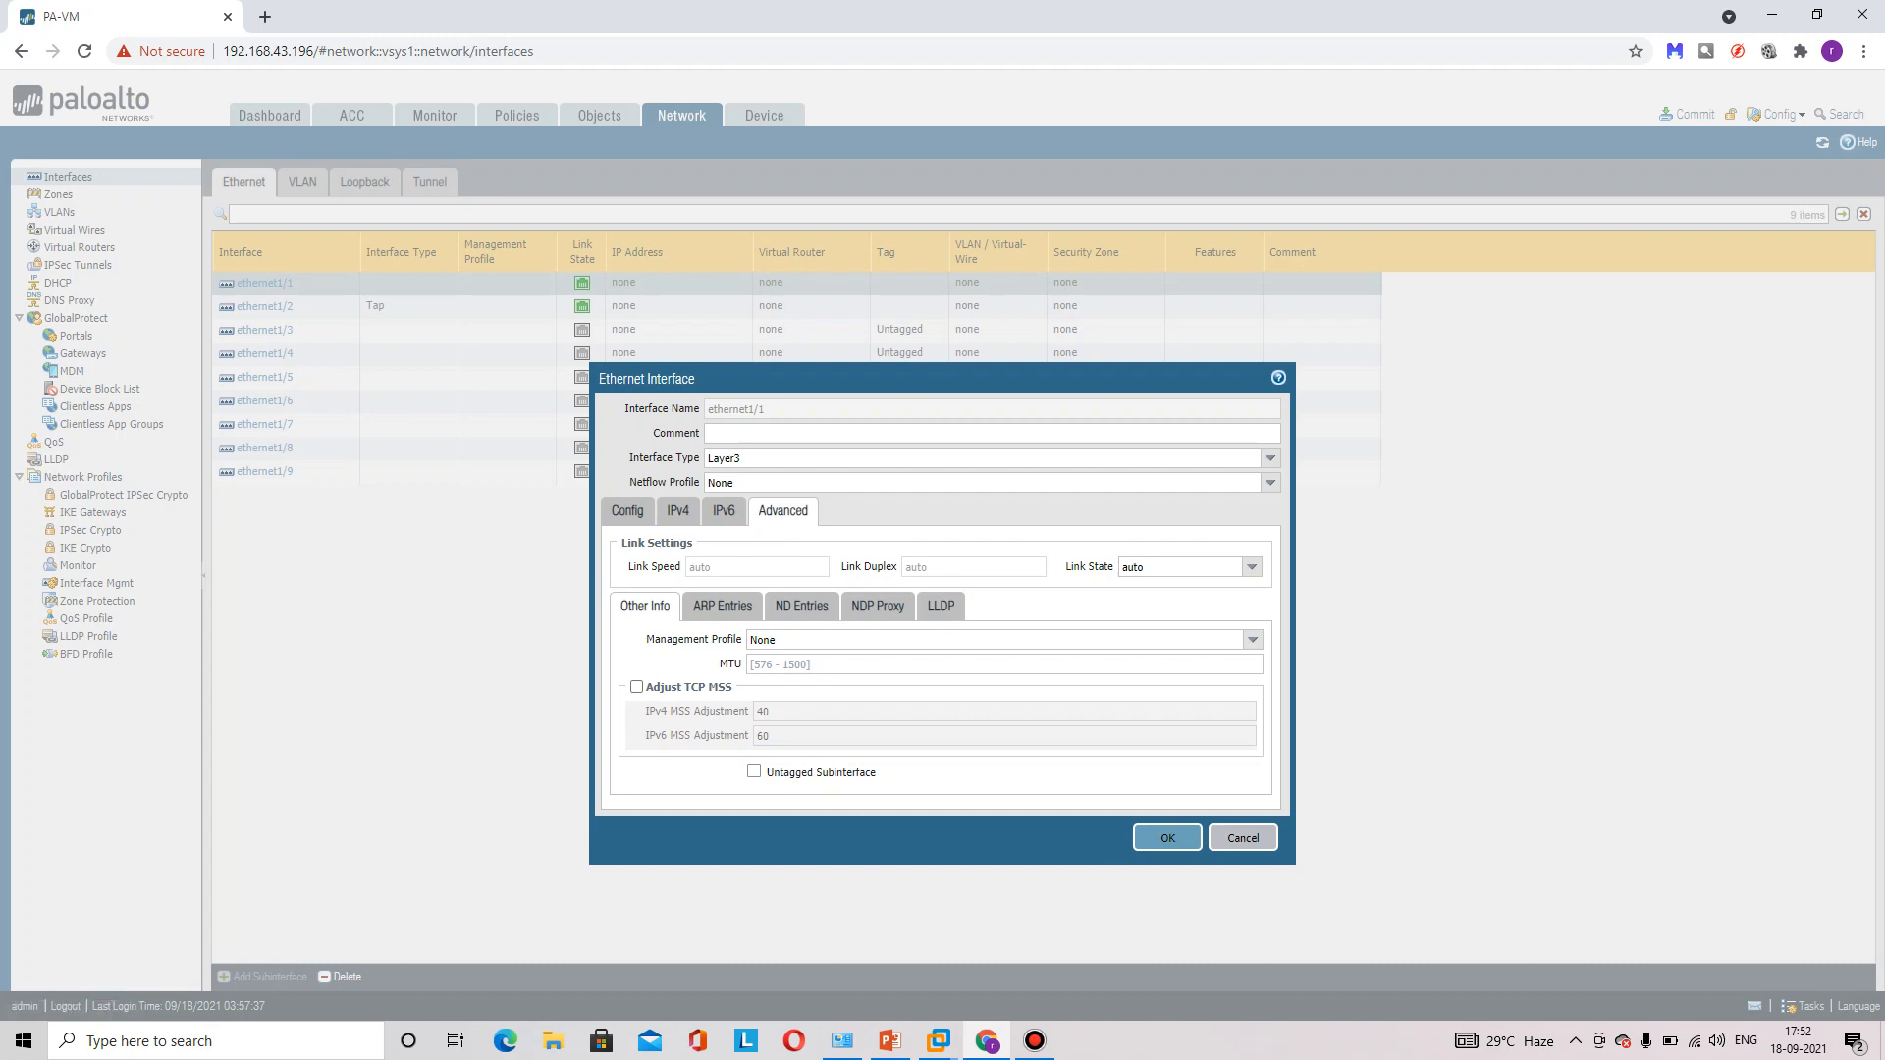
left_click(1252, 640)
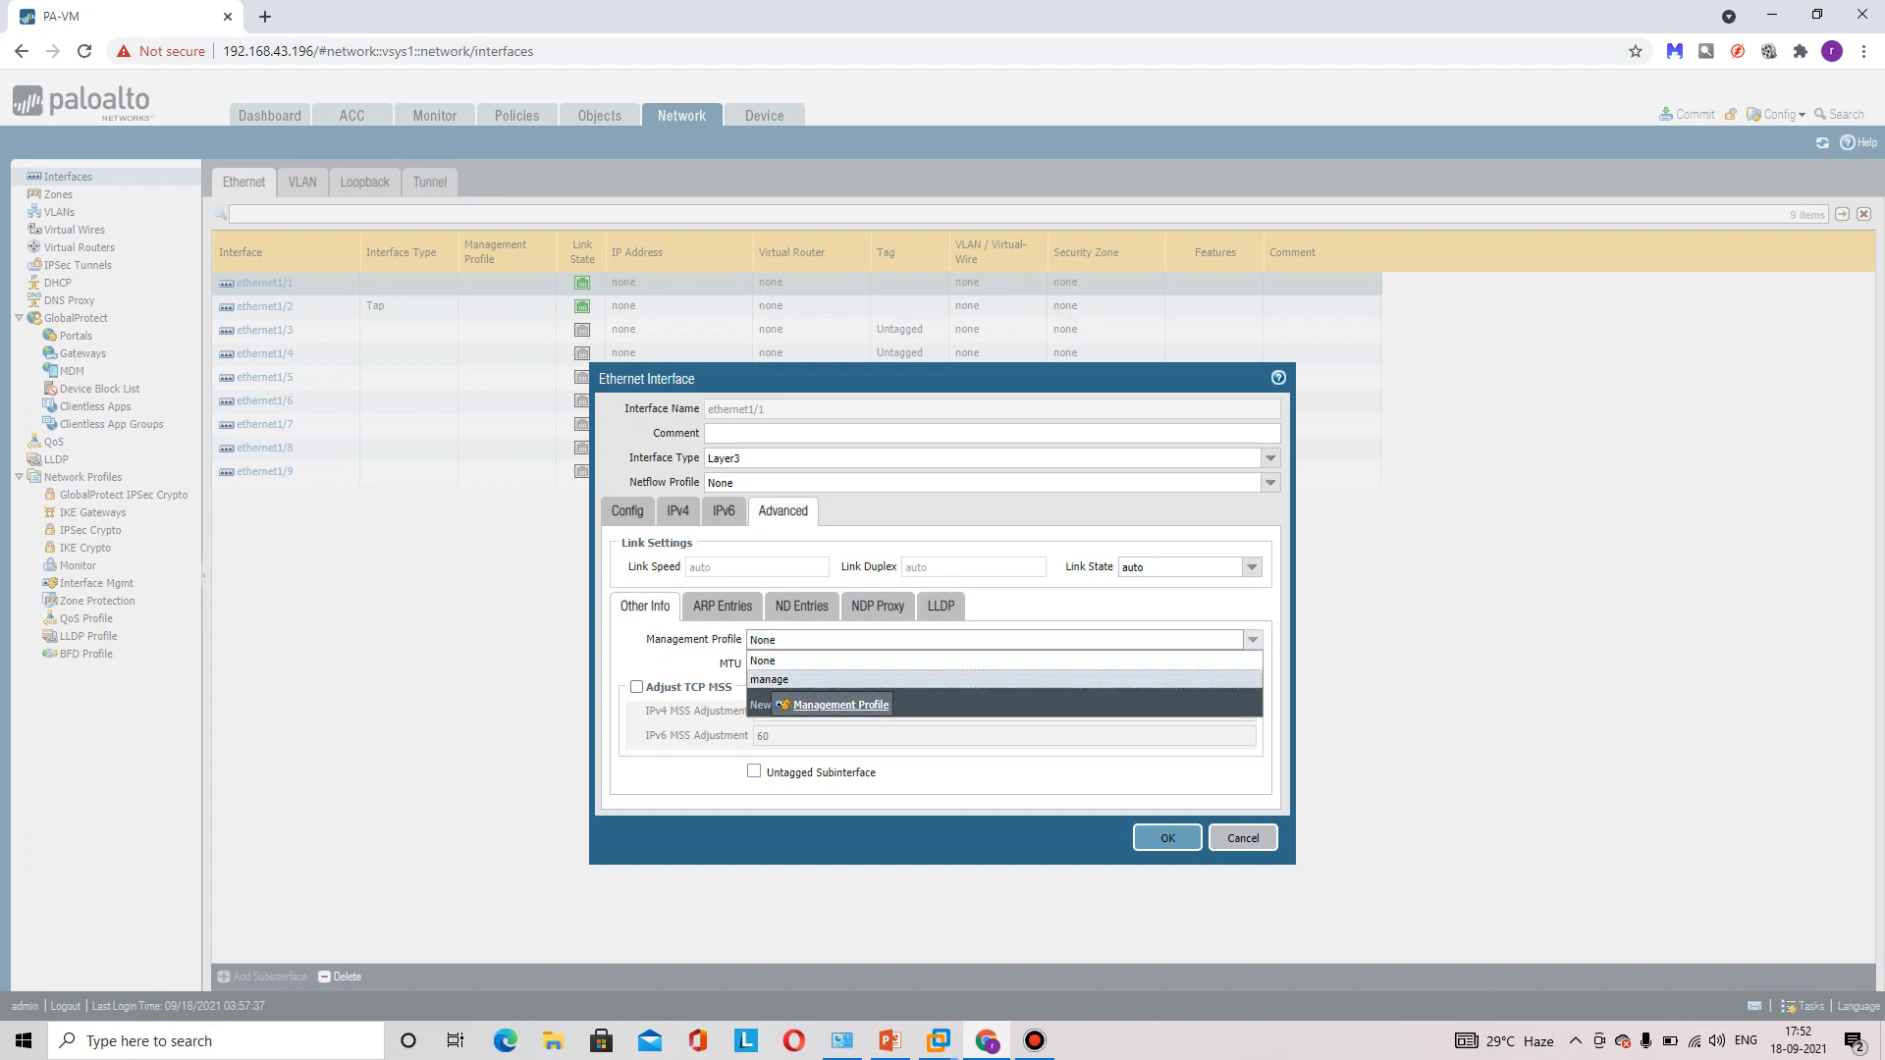
left_click(835, 705)
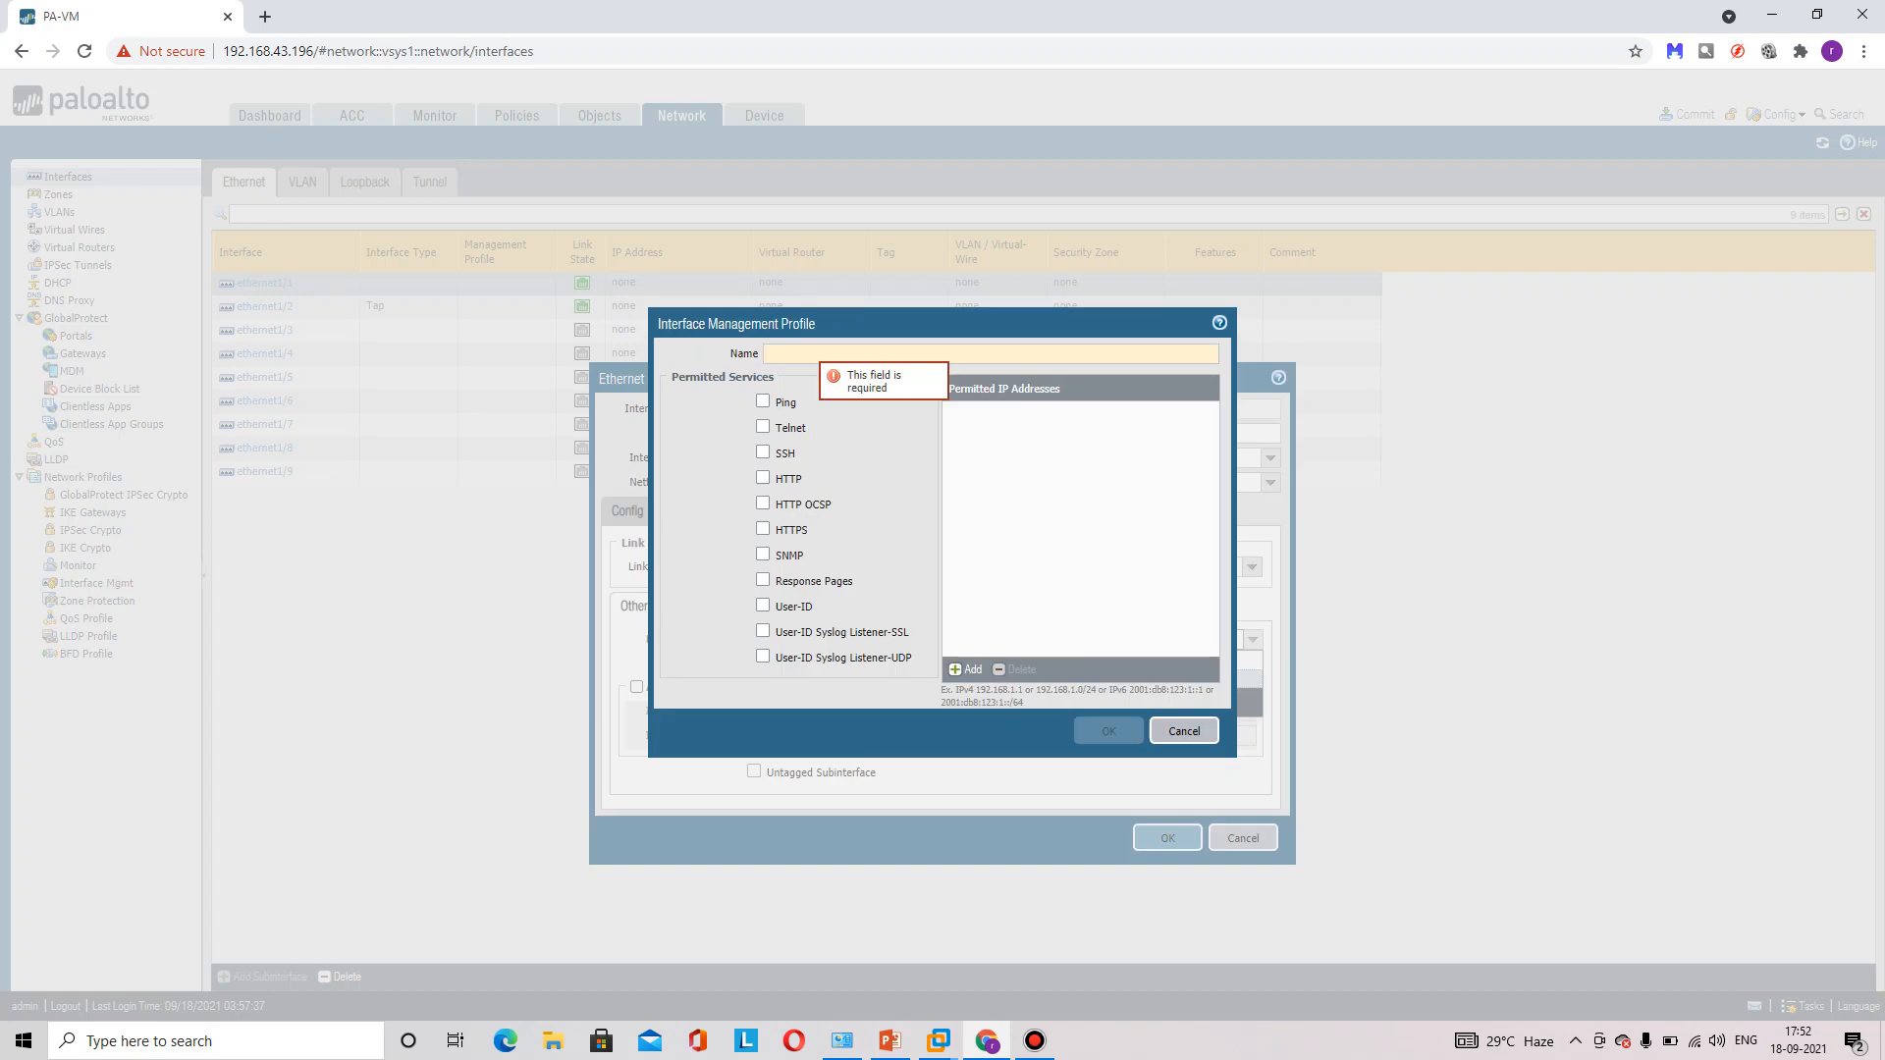
type("Management")
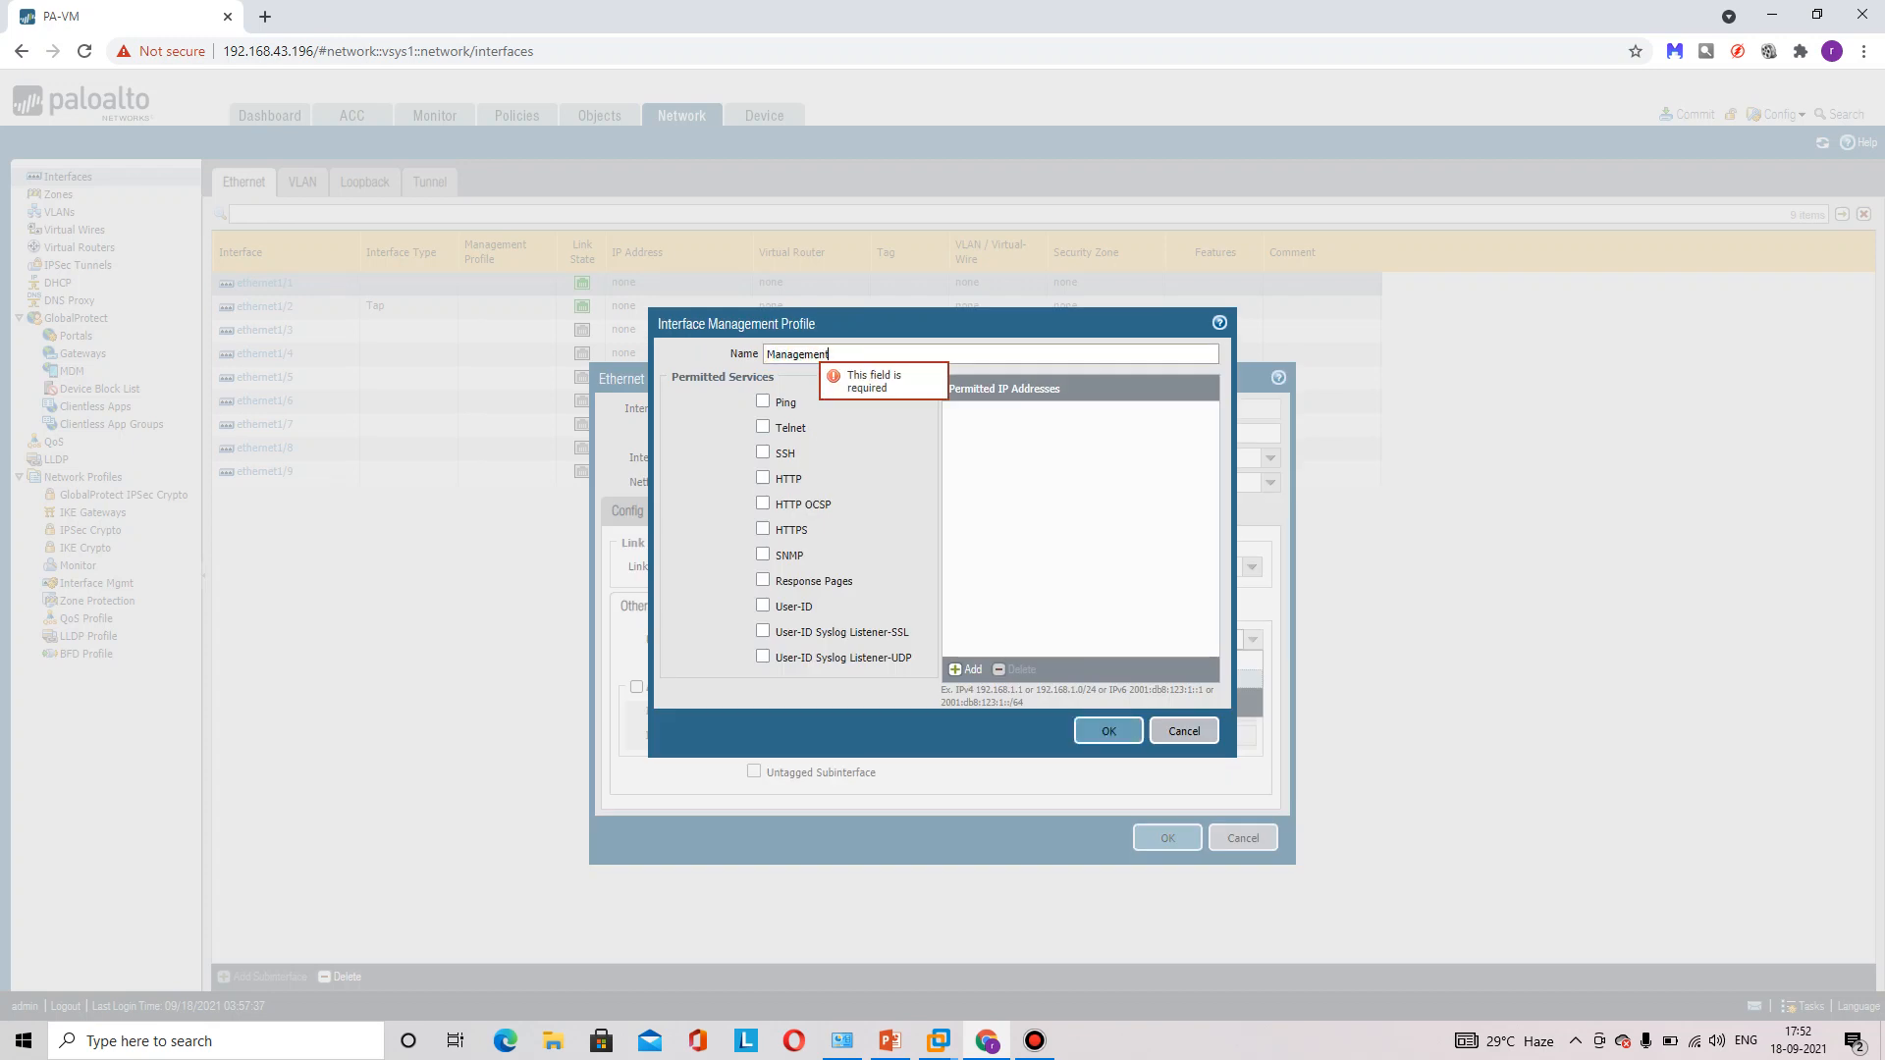
type("-Profile")
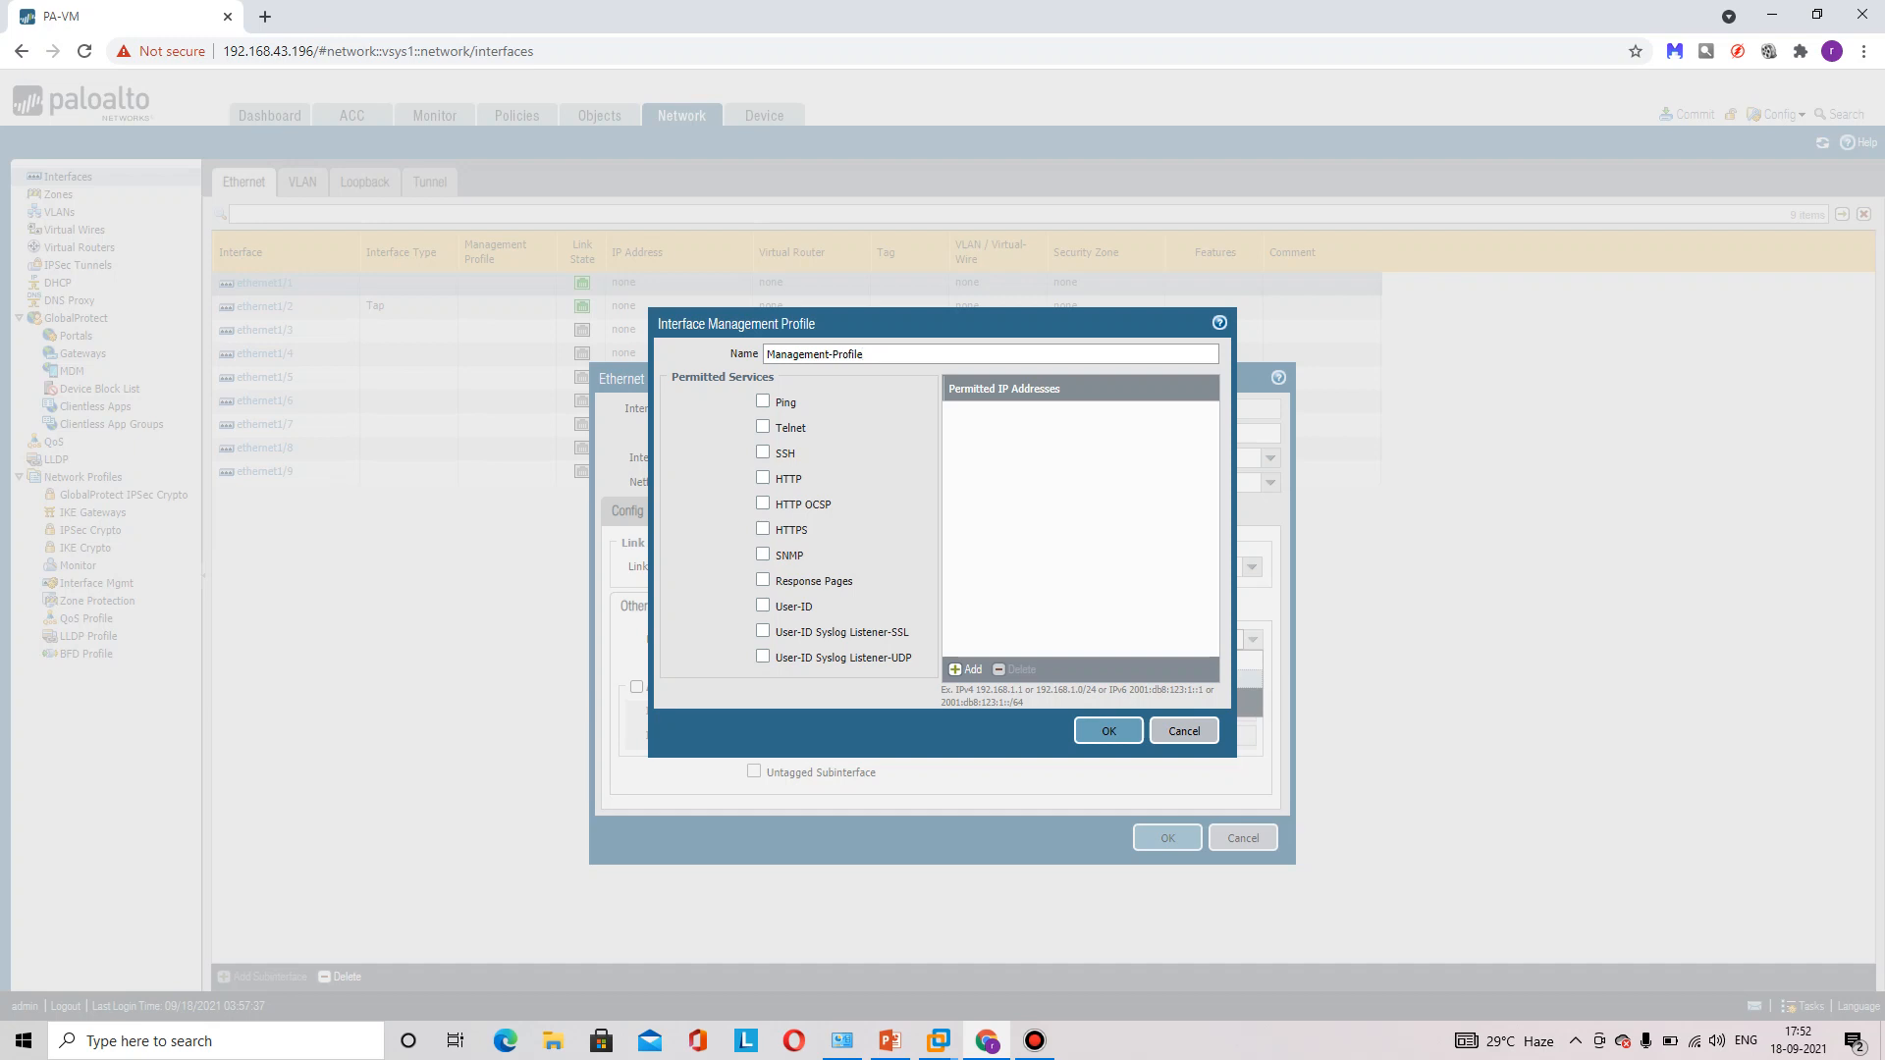
left_click(763, 401)
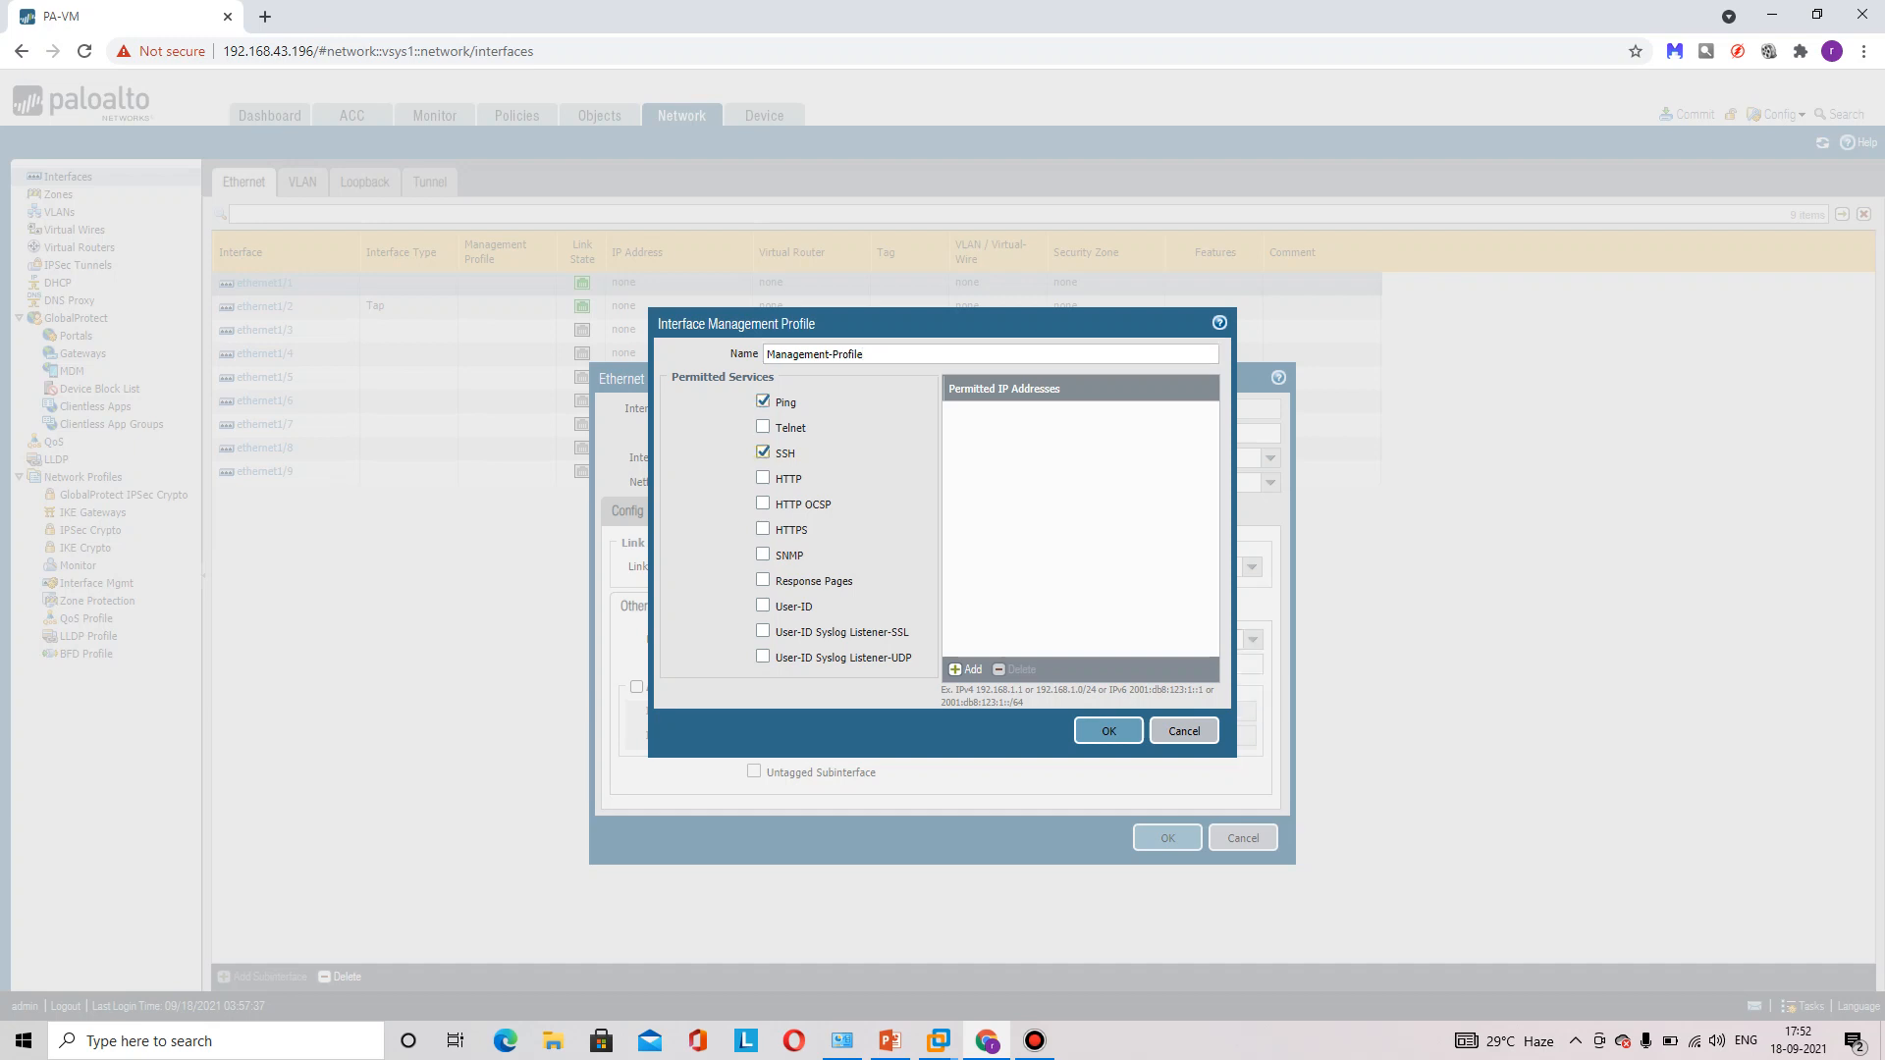
left_click(763, 529)
left_click(1109, 731)
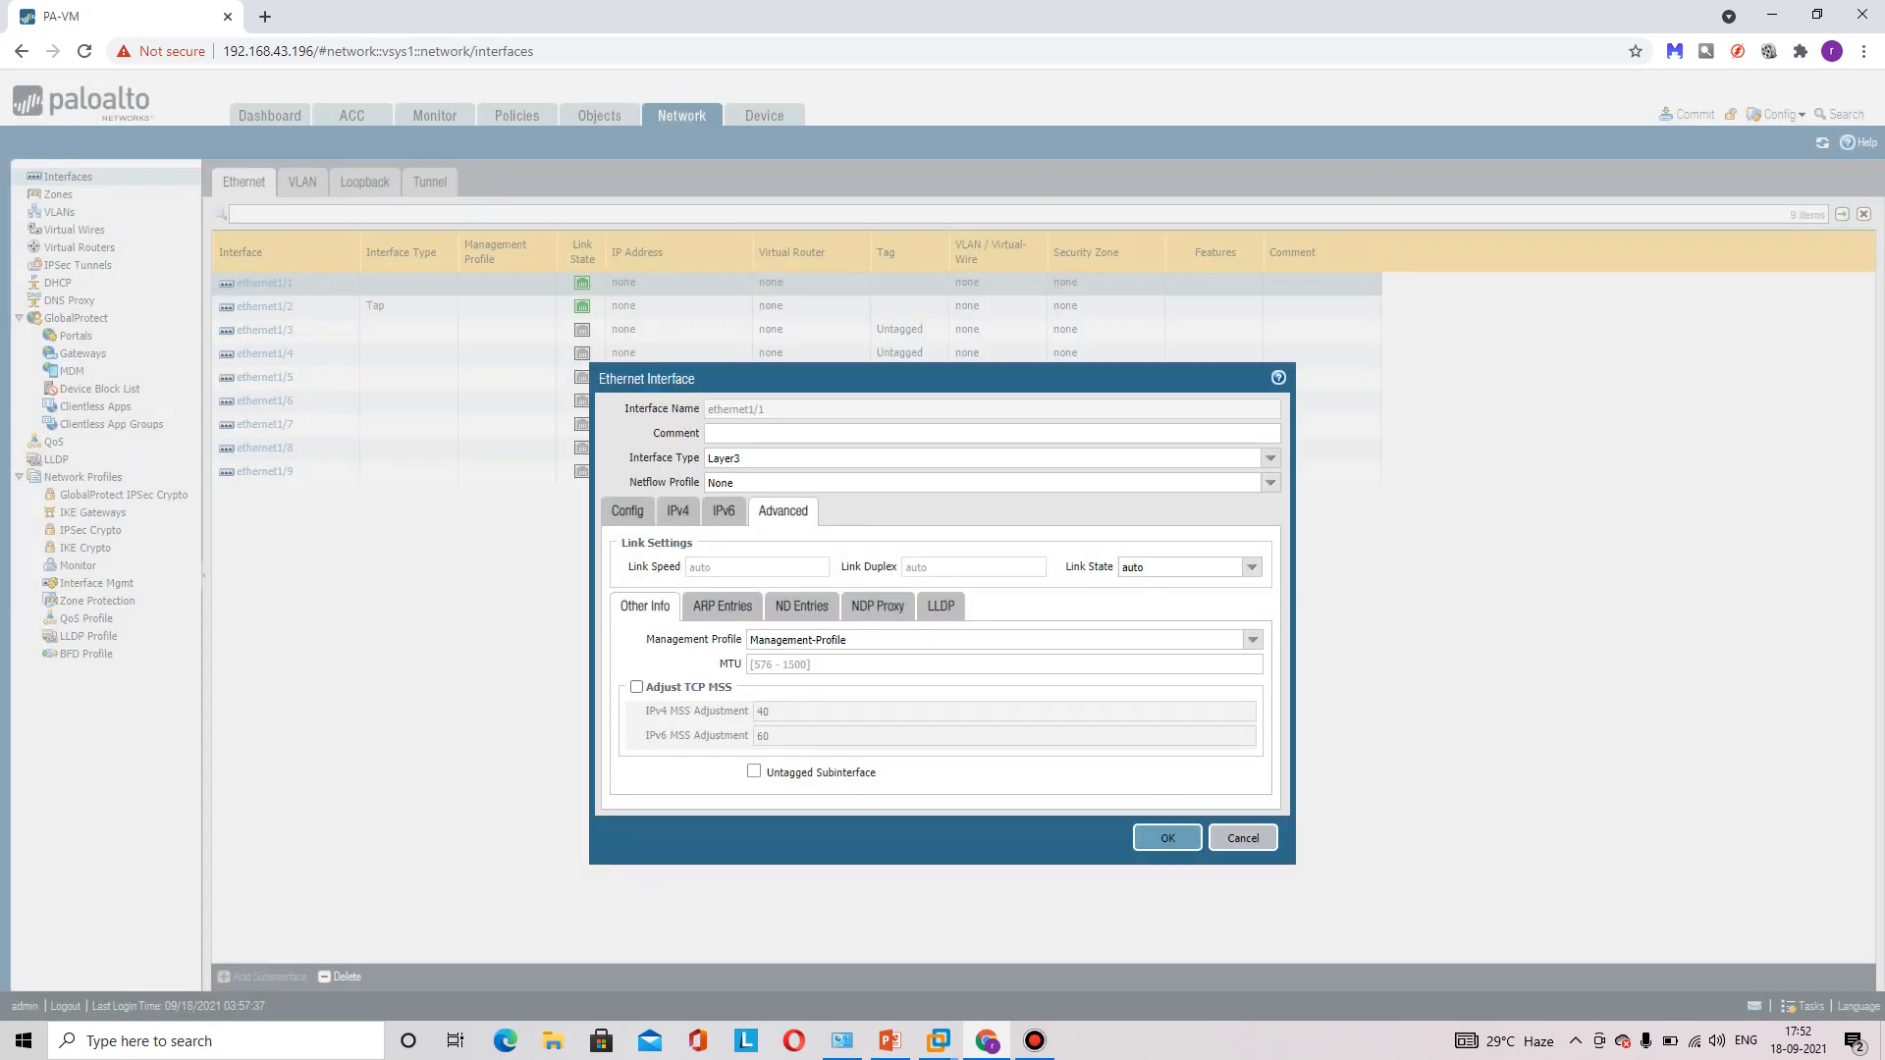
left_click(1168, 838)
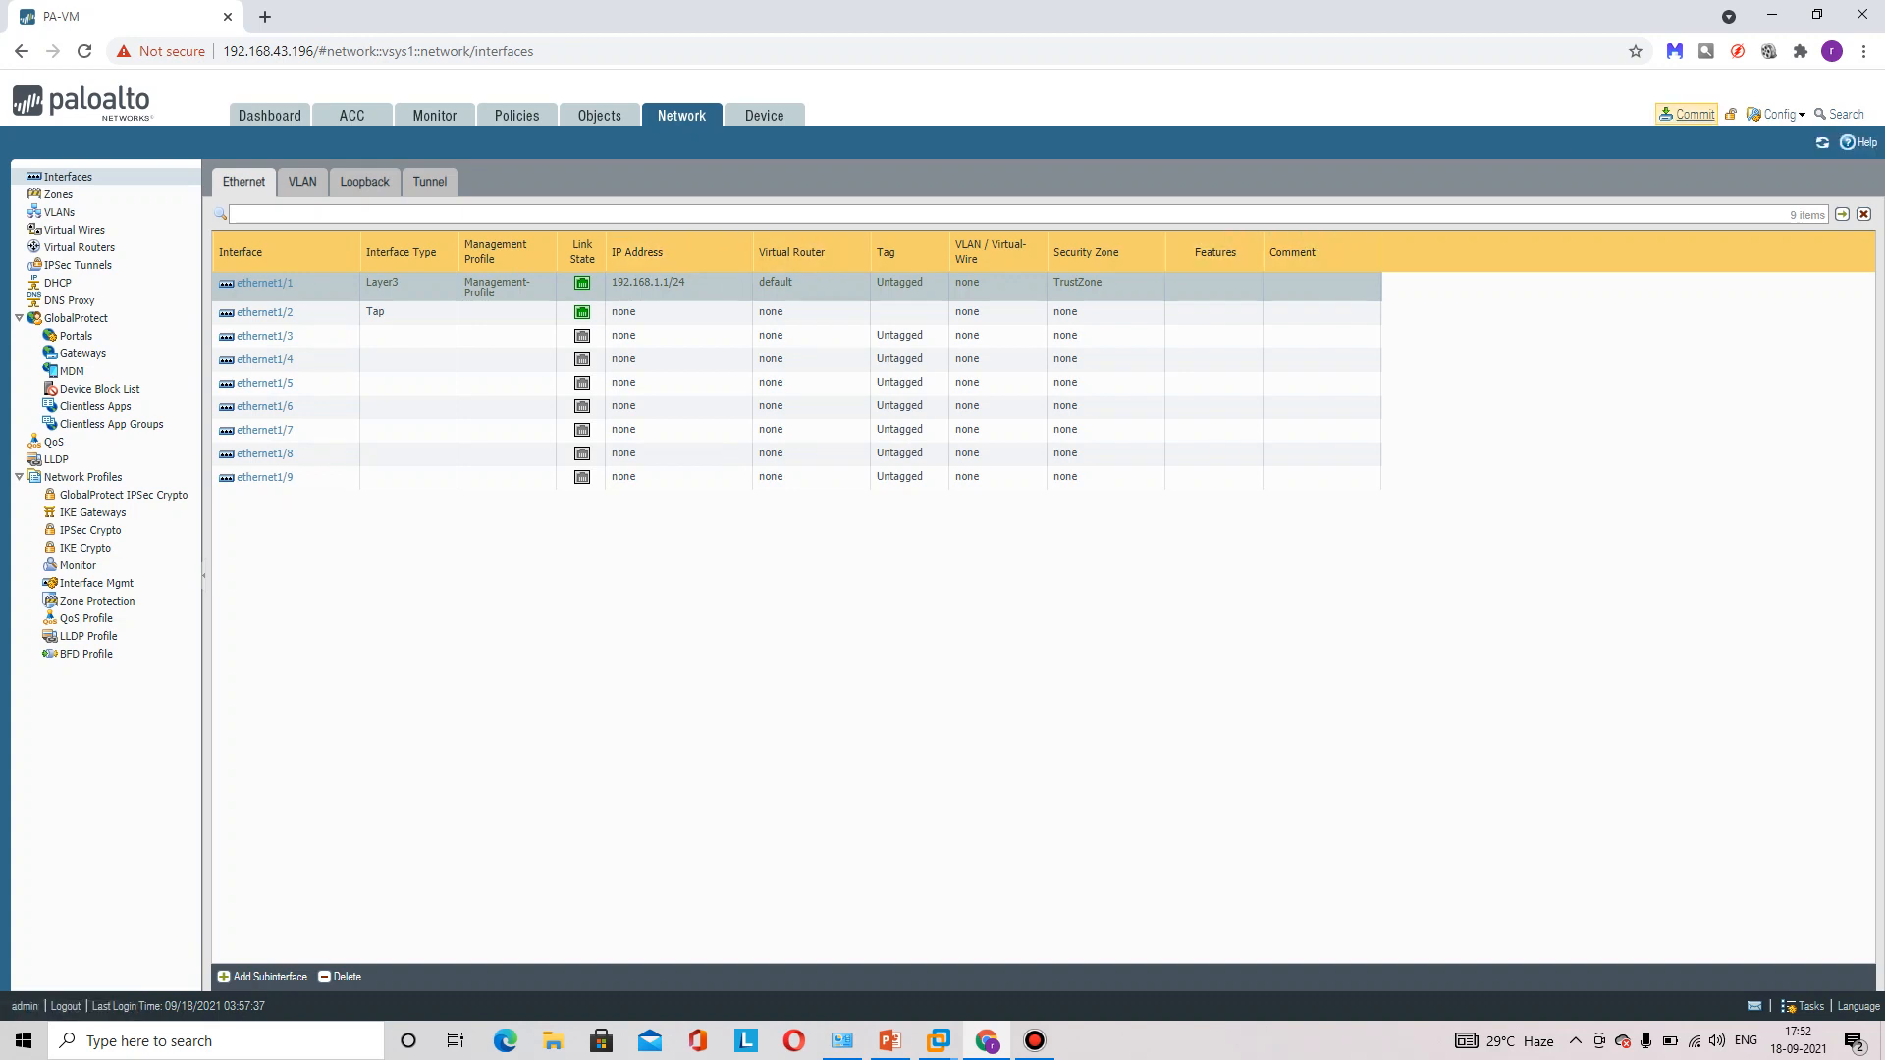
- Commit all changes made for ethernet1/1 to the firewall's running configuration
left_click(1688, 115)
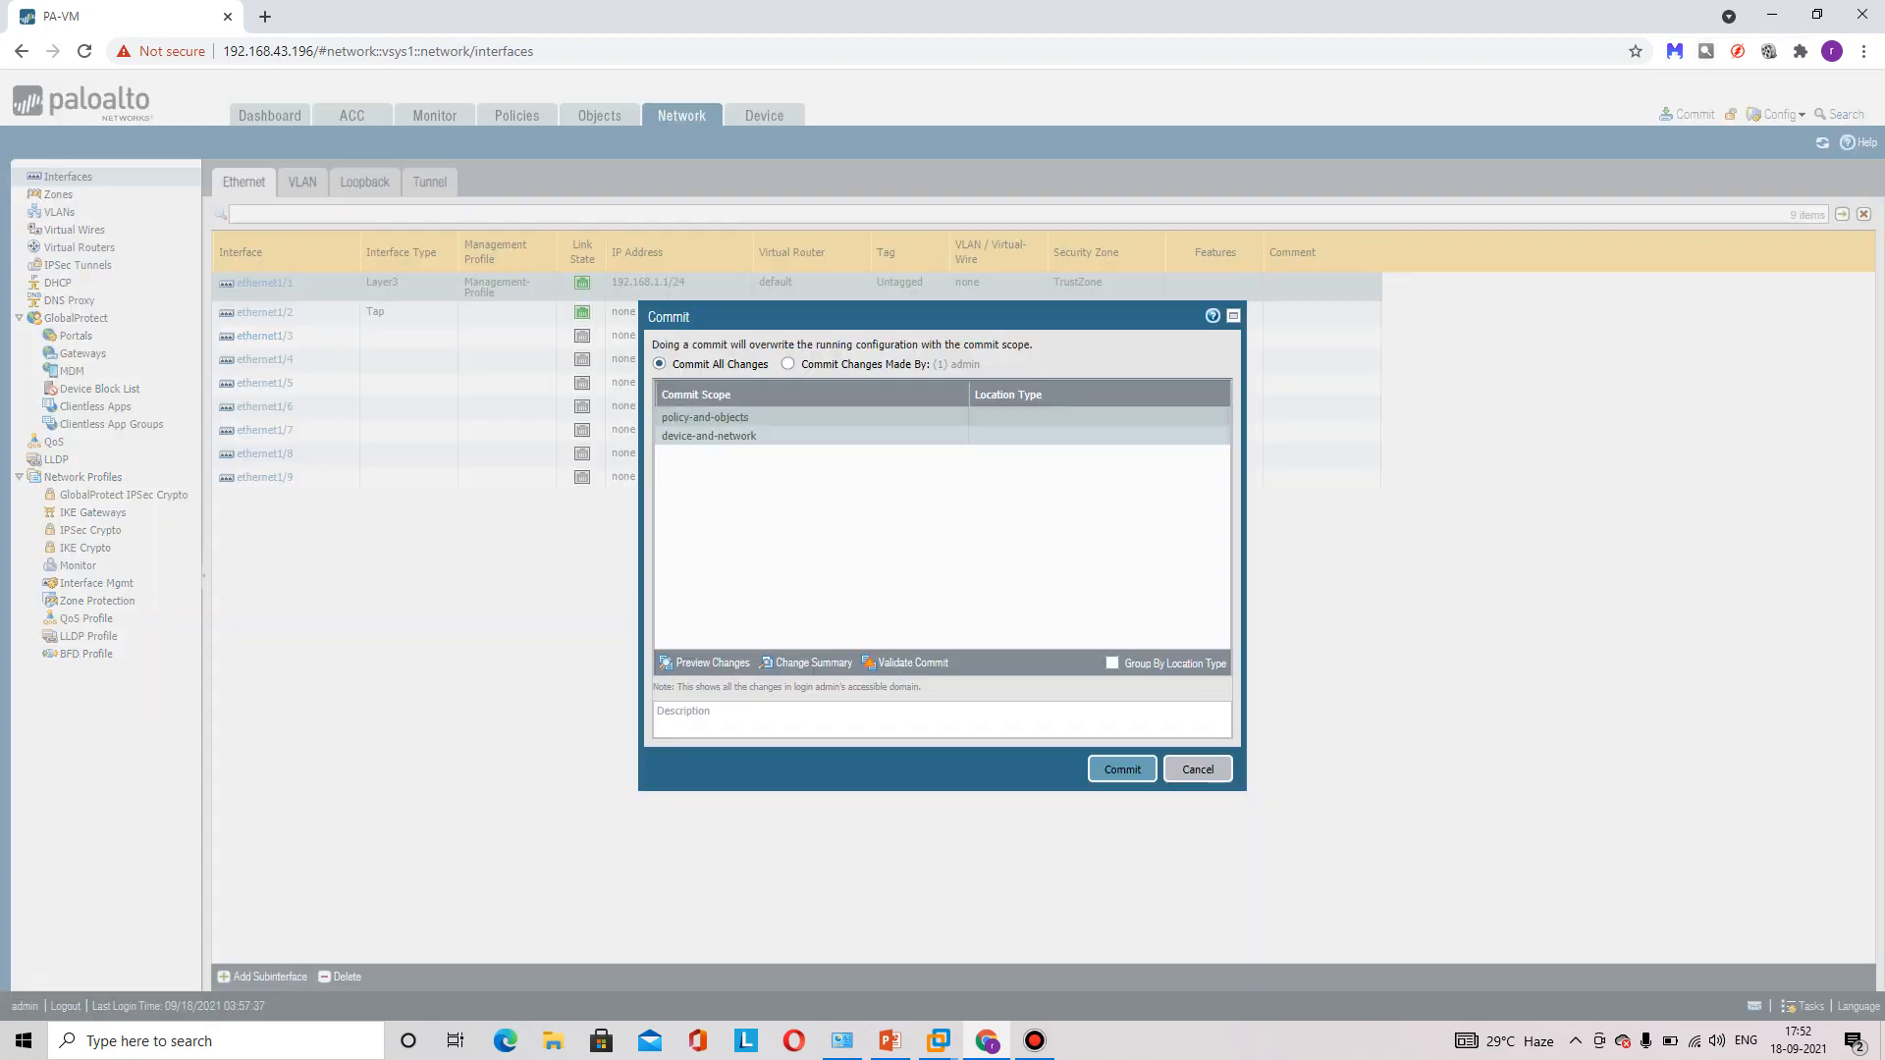
left_click(1122, 769)
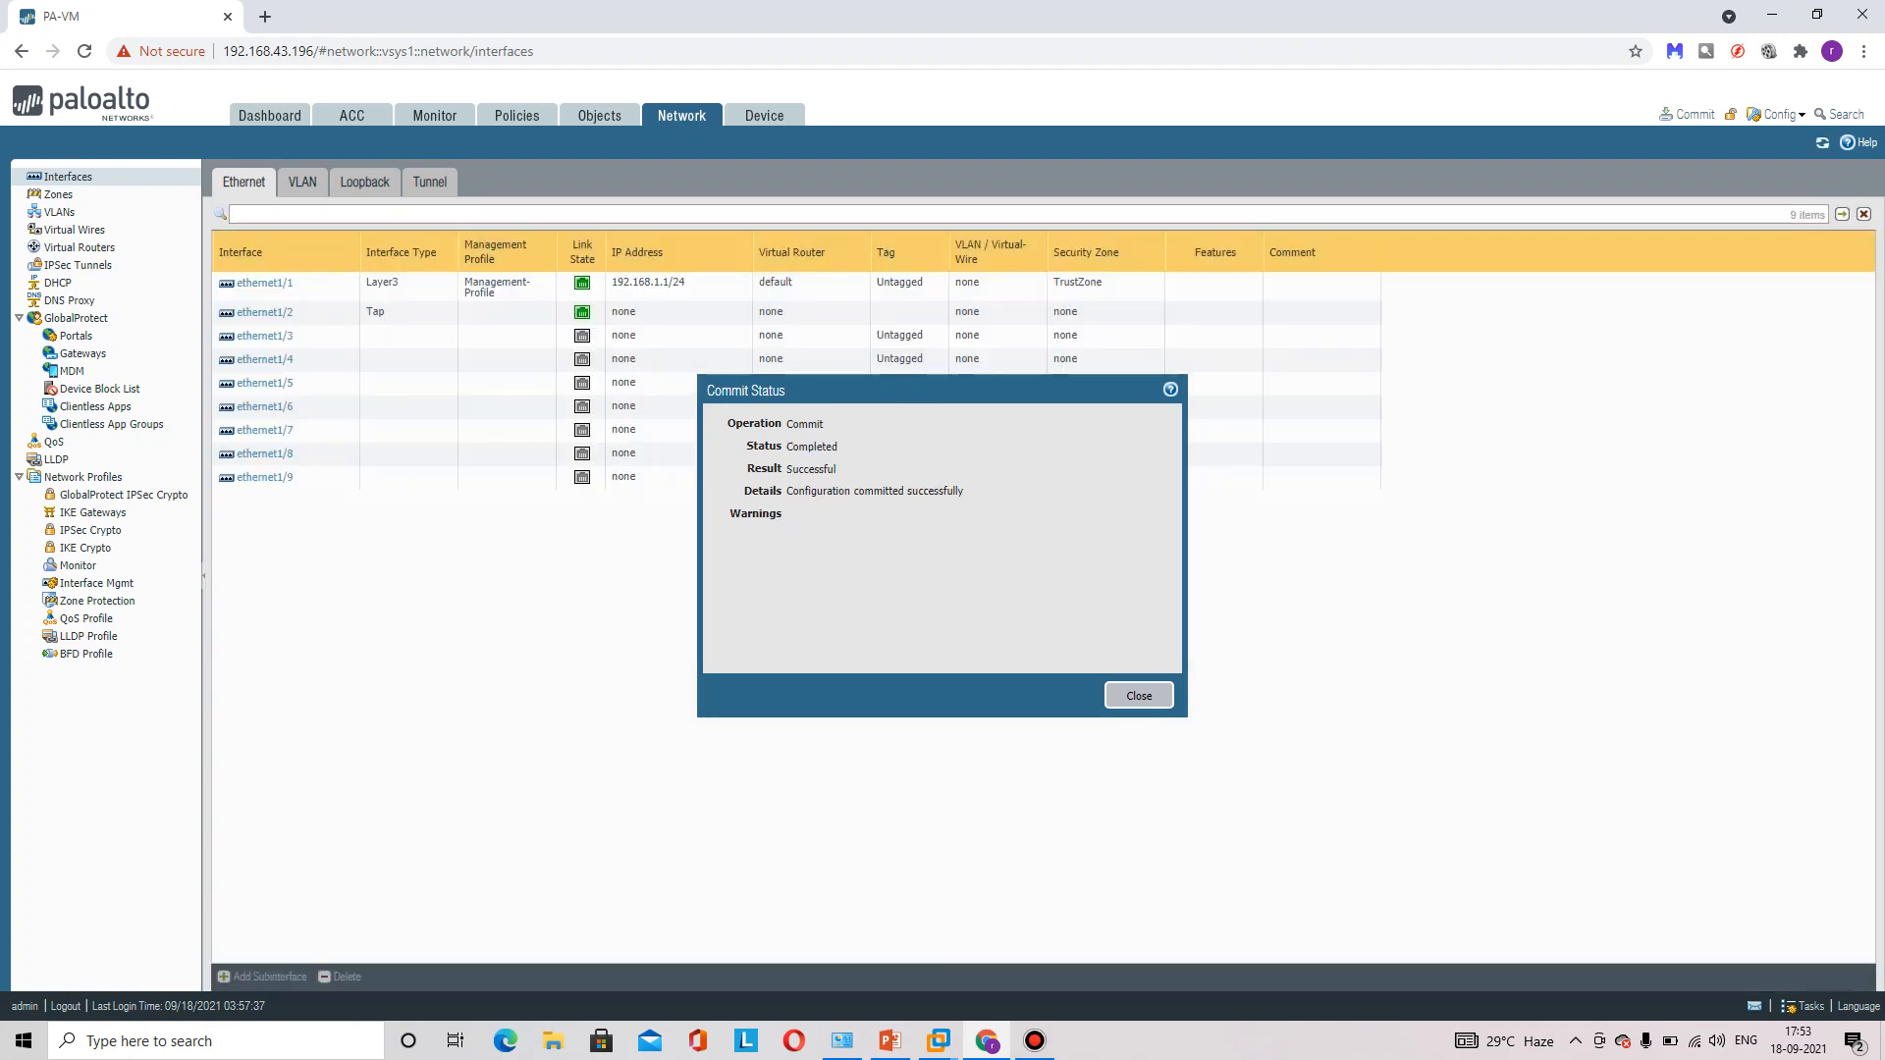
left_click(1139, 695)
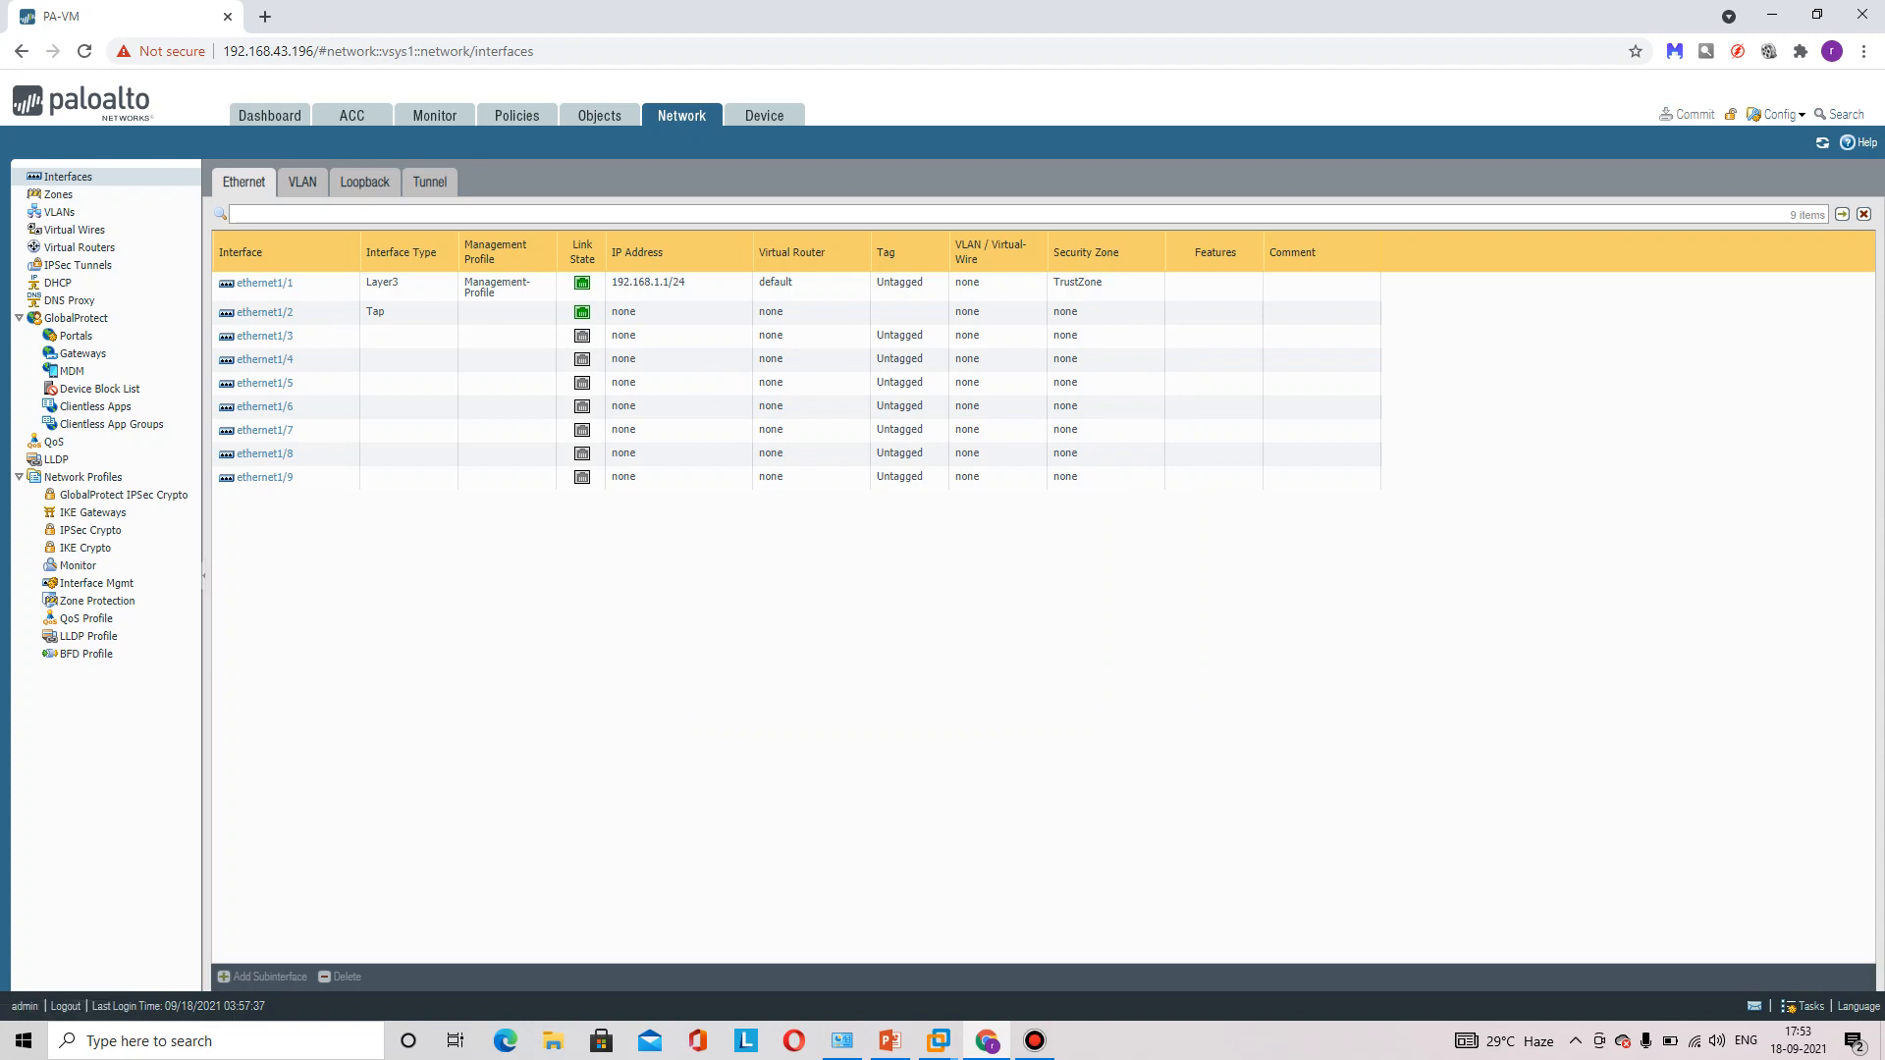
- Set interface ethernet1/3 to type Layer3 and add the static IPv4 address 10.1.1.1/24
left_click(264, 335)
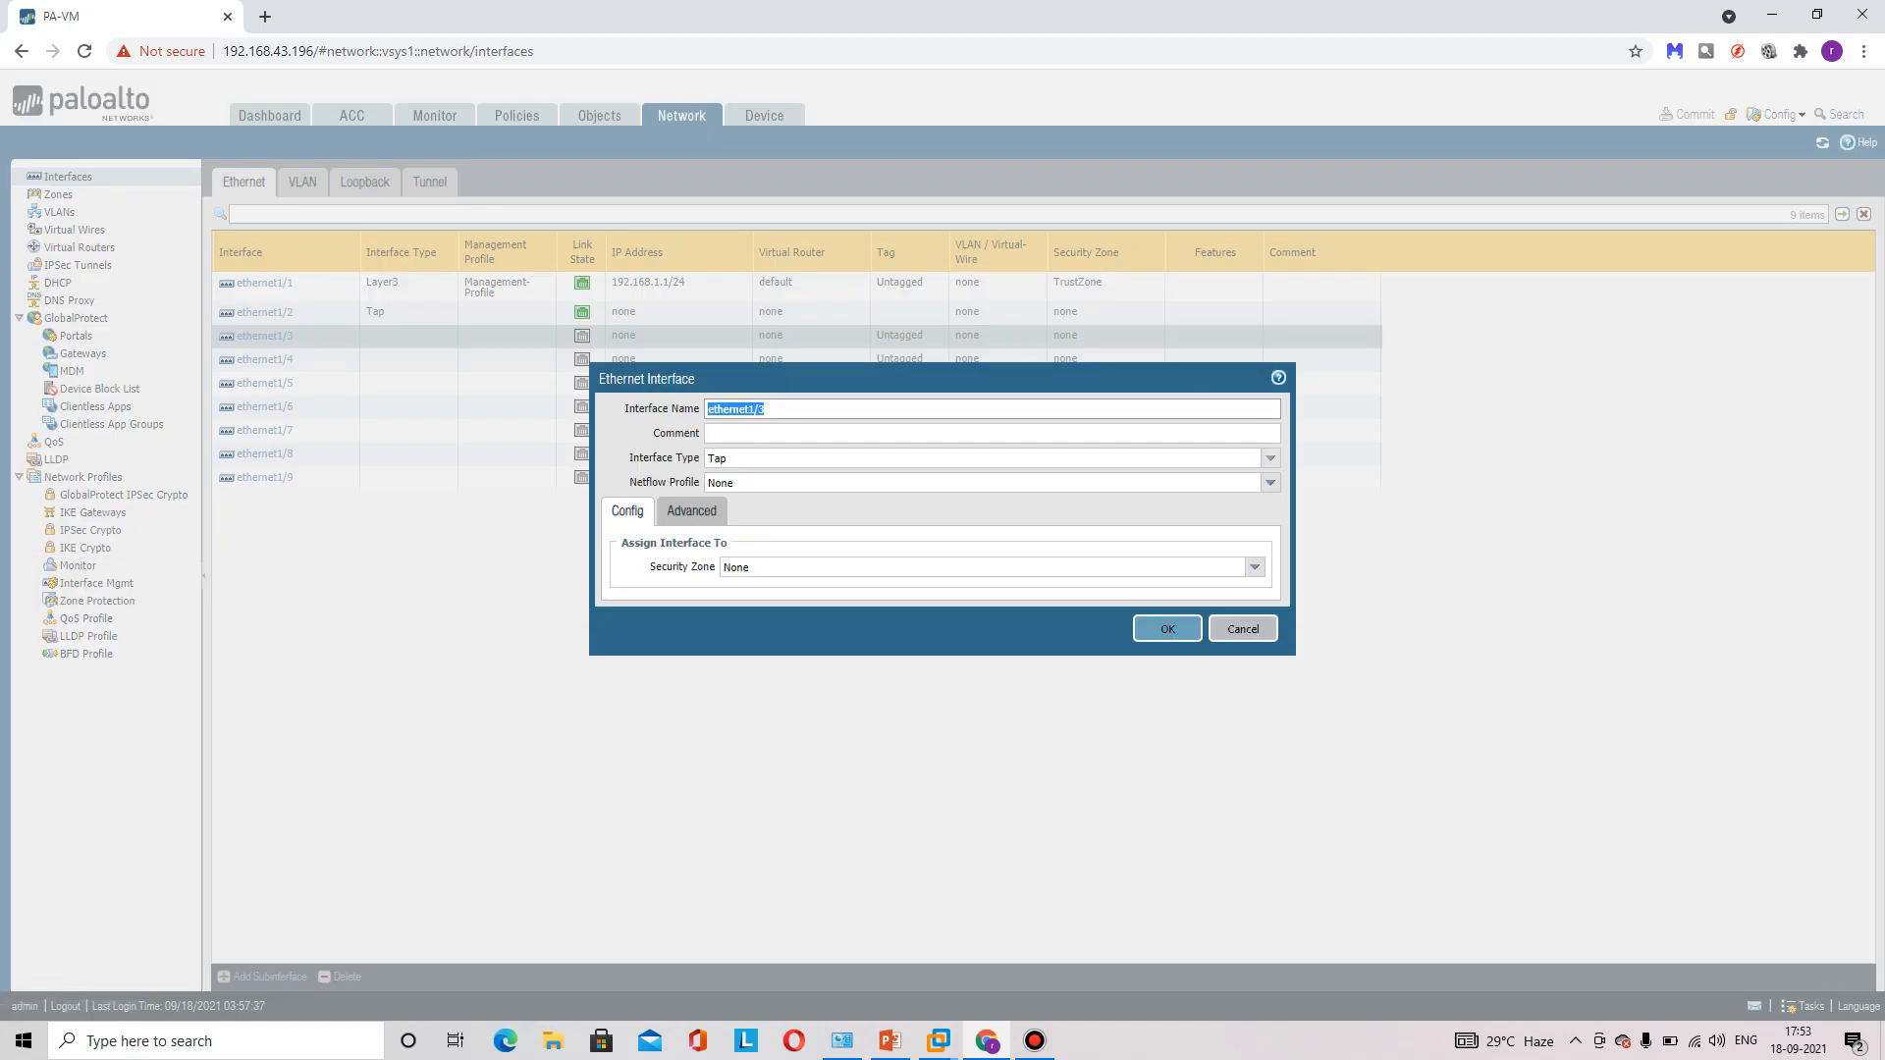
left_click(1270, 458)
left_click(725, 554)
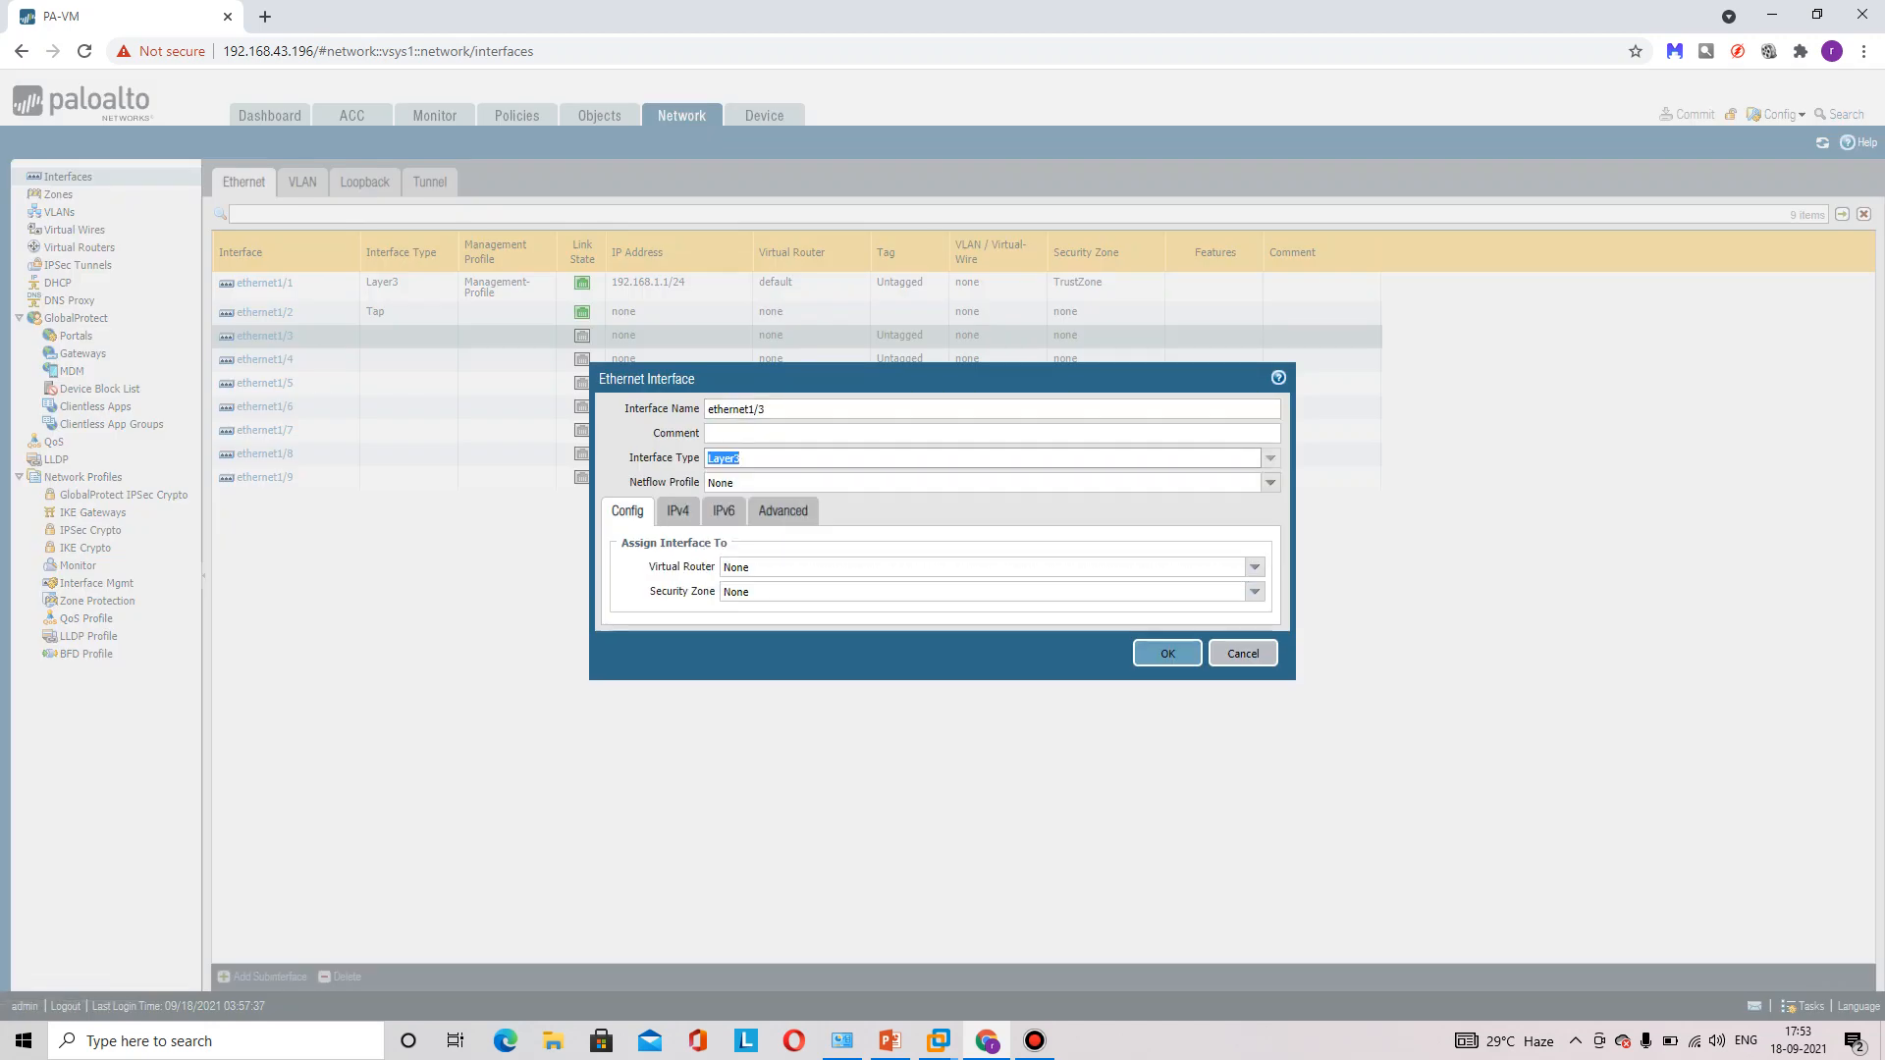
left_click(677, 511)
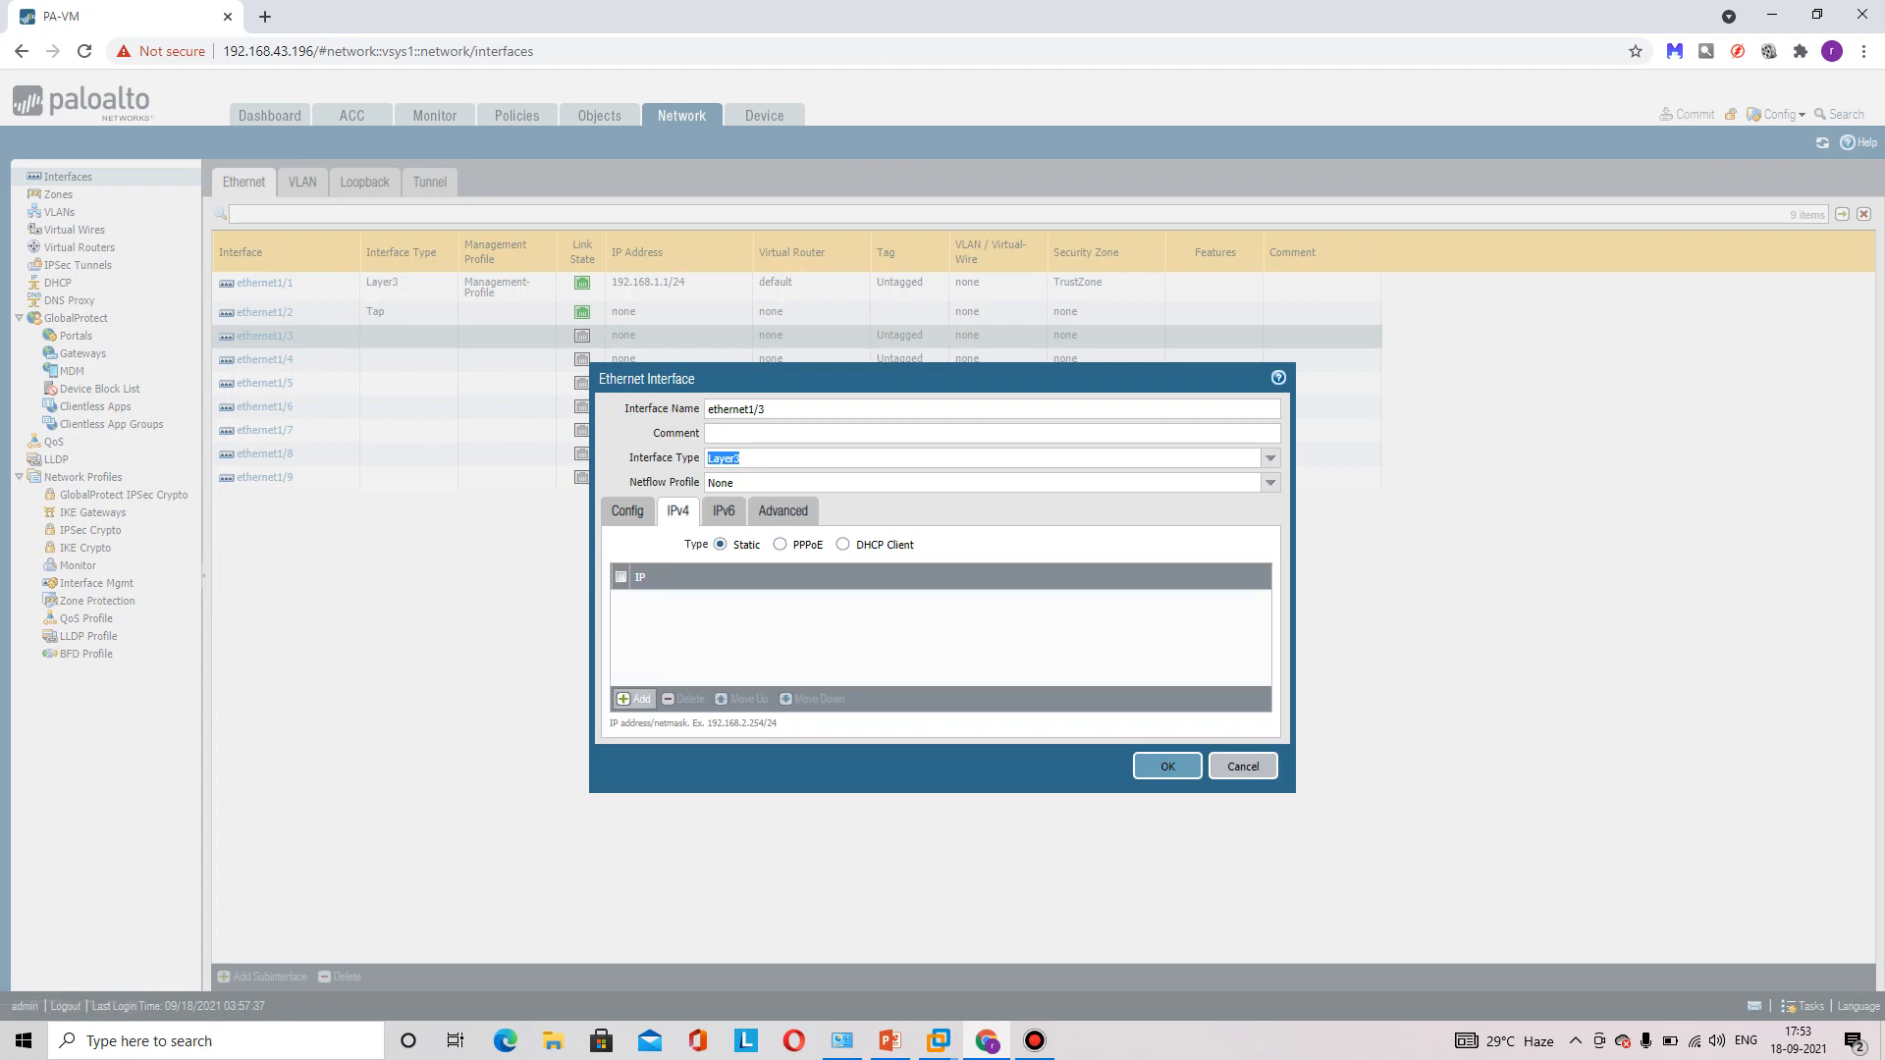
left_click(635, 699)
type("10.1.1.1")
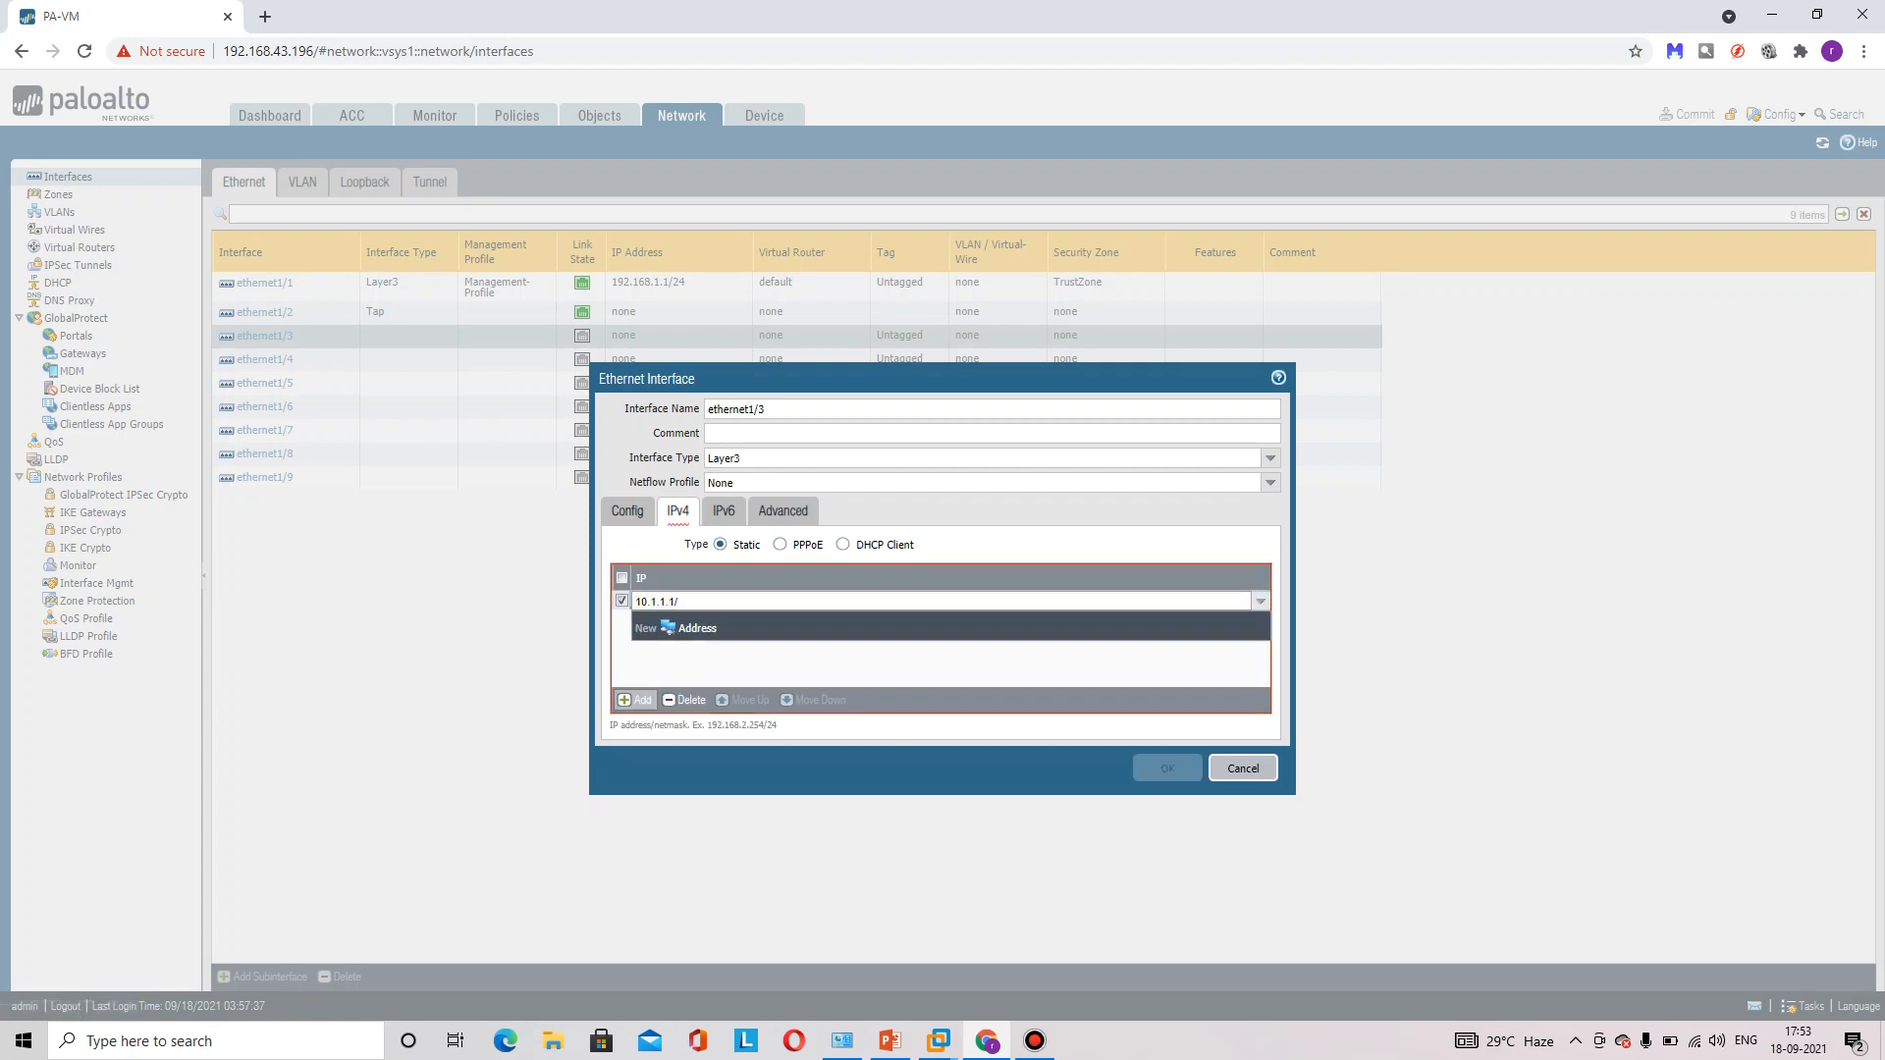
type("/24")
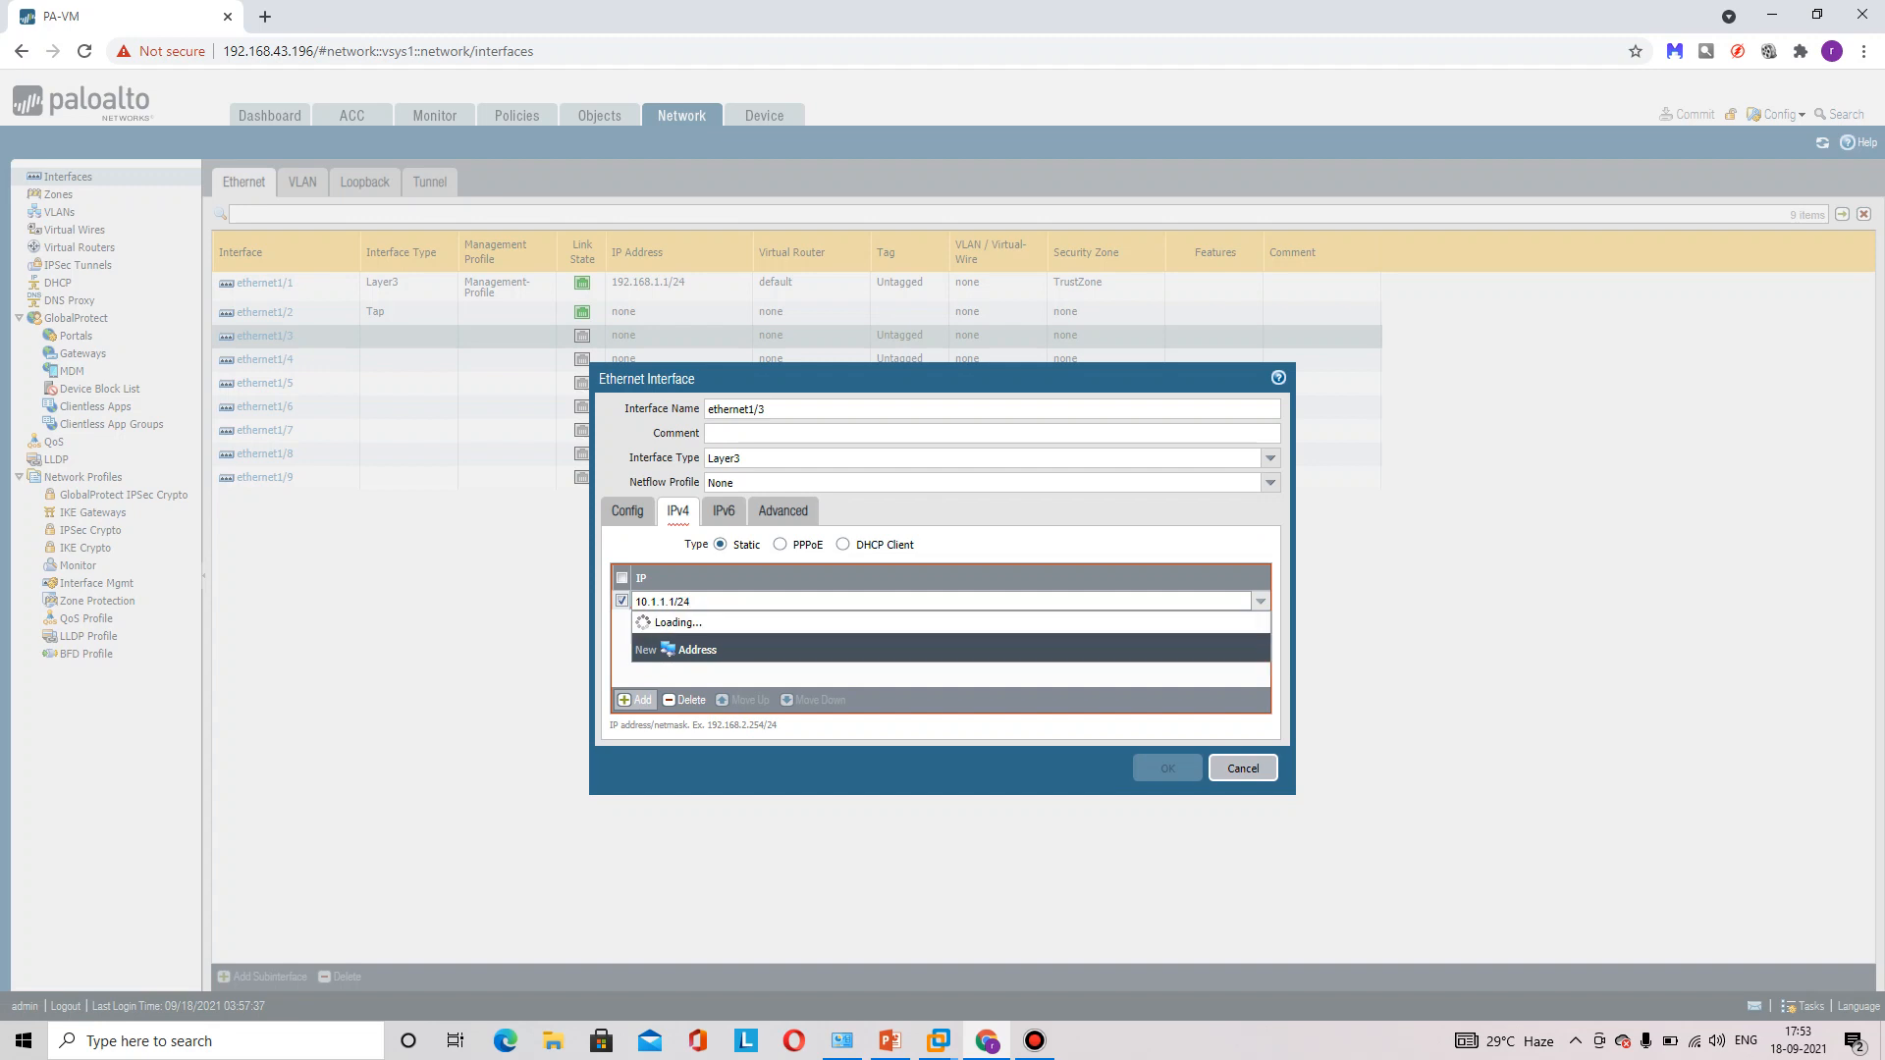
key("Return")
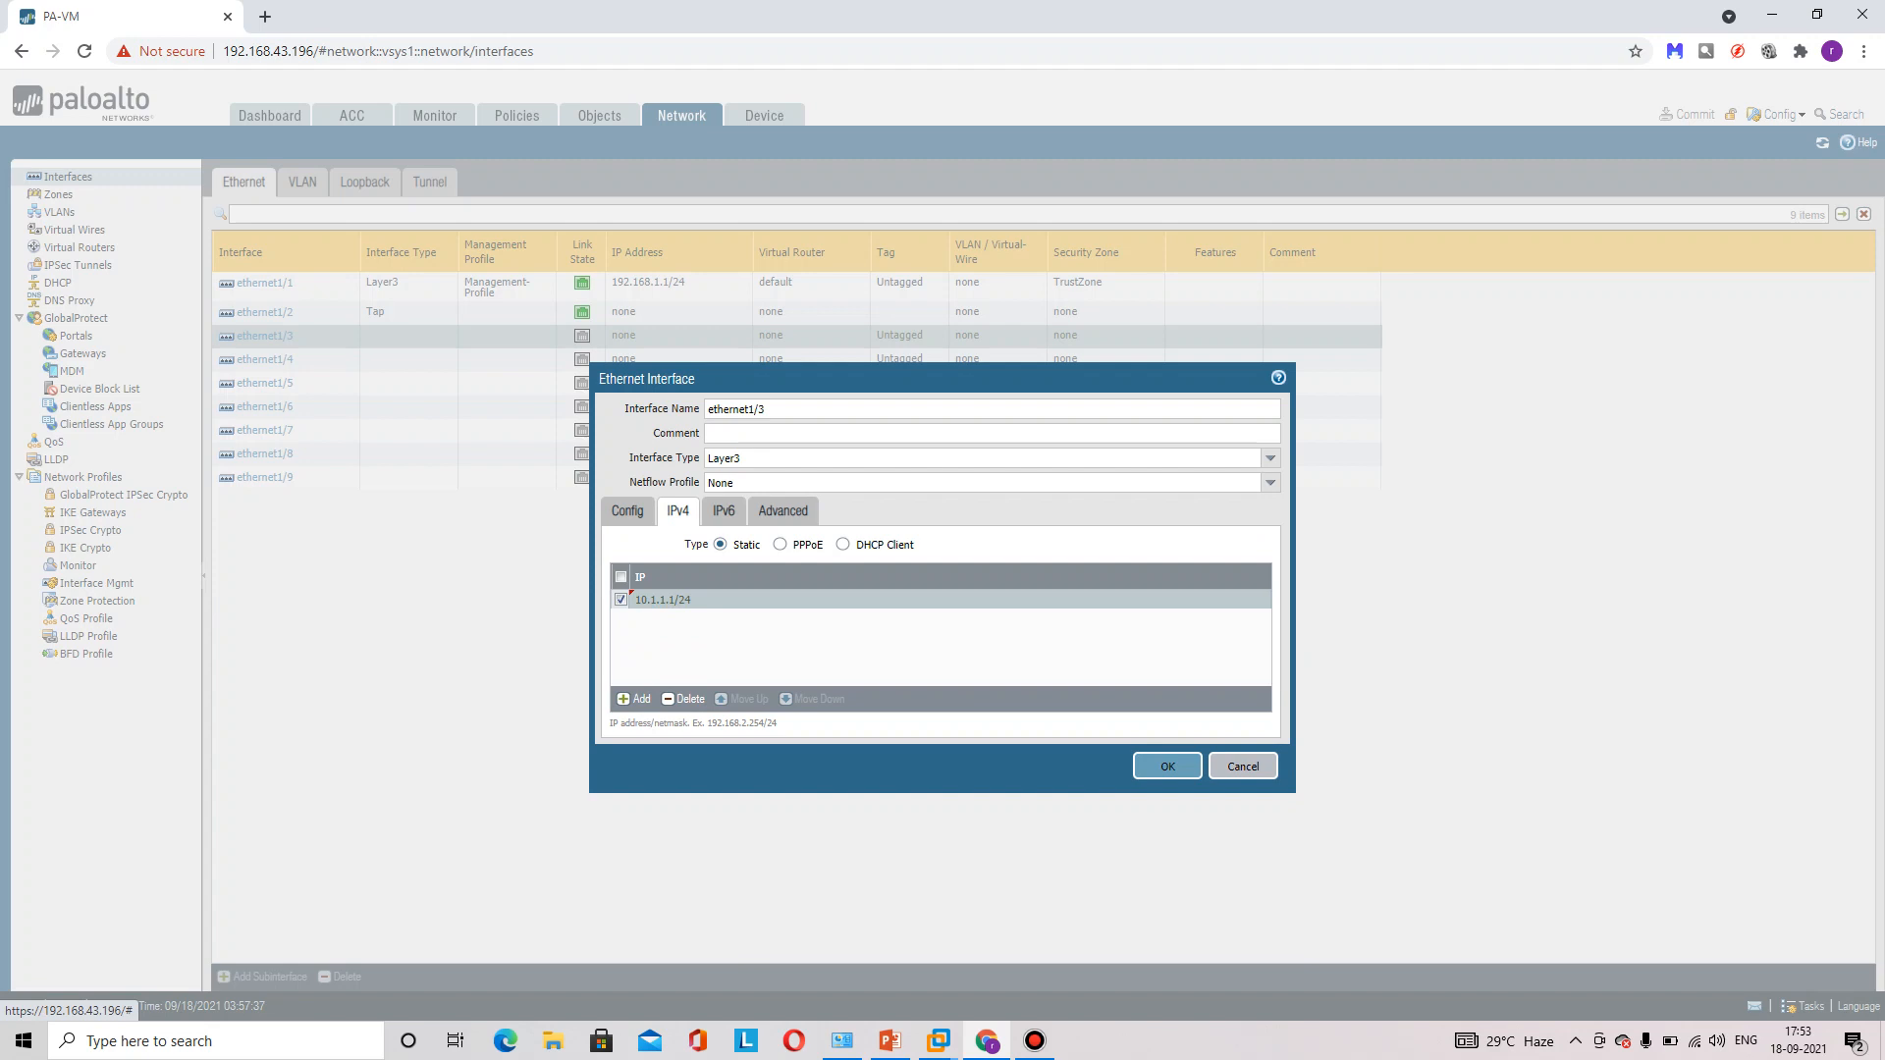
- Assign ethernet1/3 to the default virtual router and the DMZ security zone
left_click(627, 511)
left_click(1254, 567)
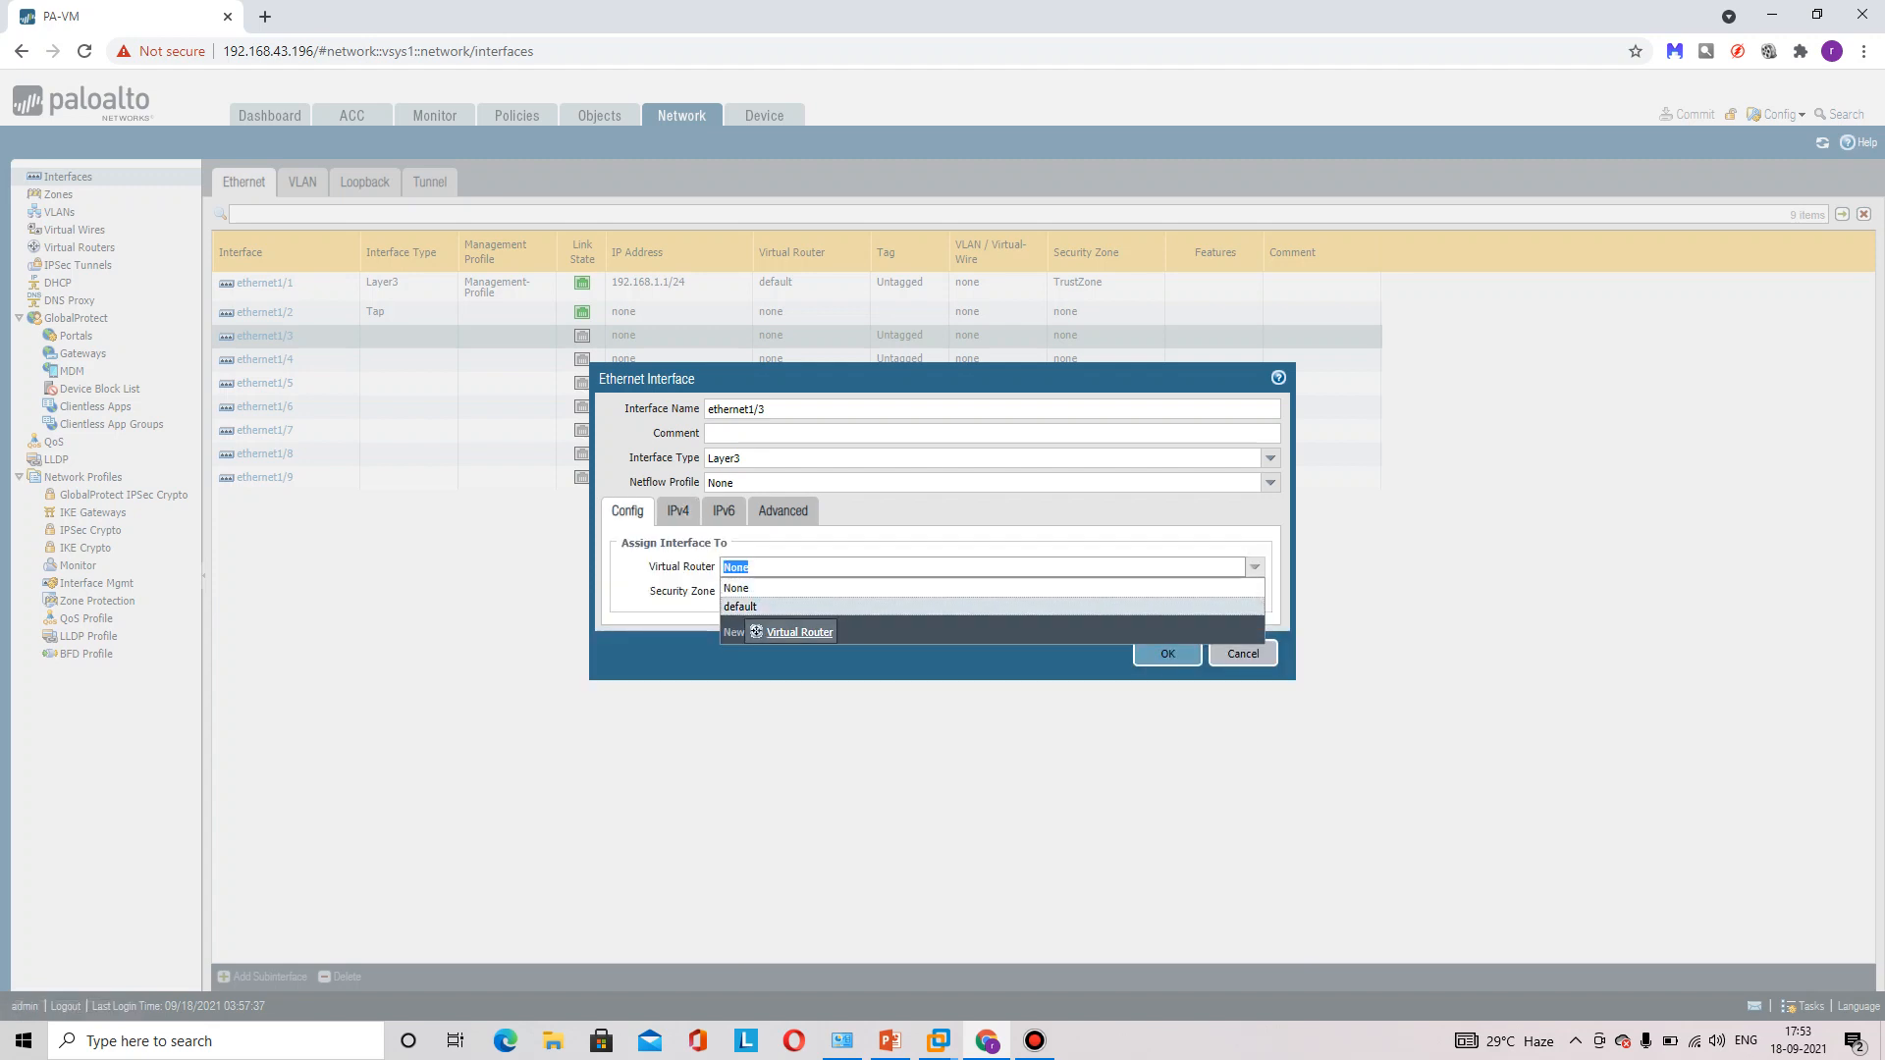
key("Return")
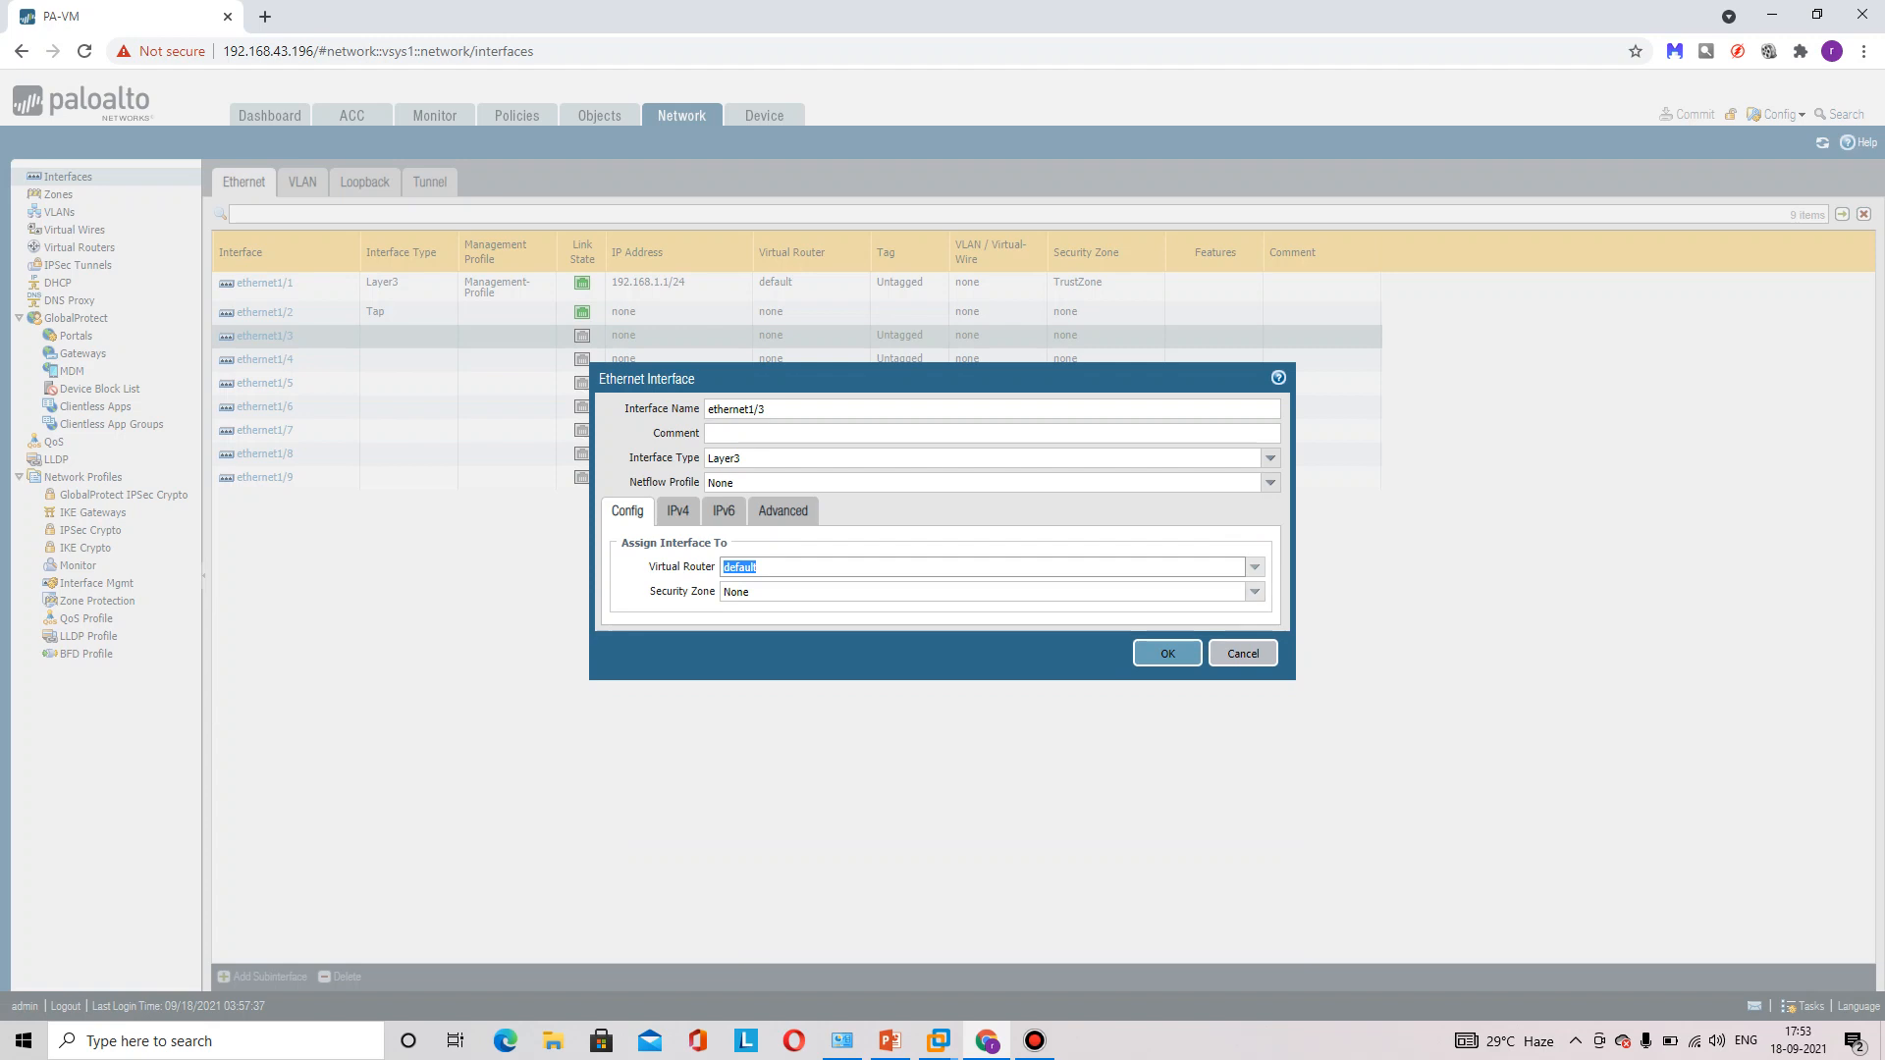
left_click(1254, 592)
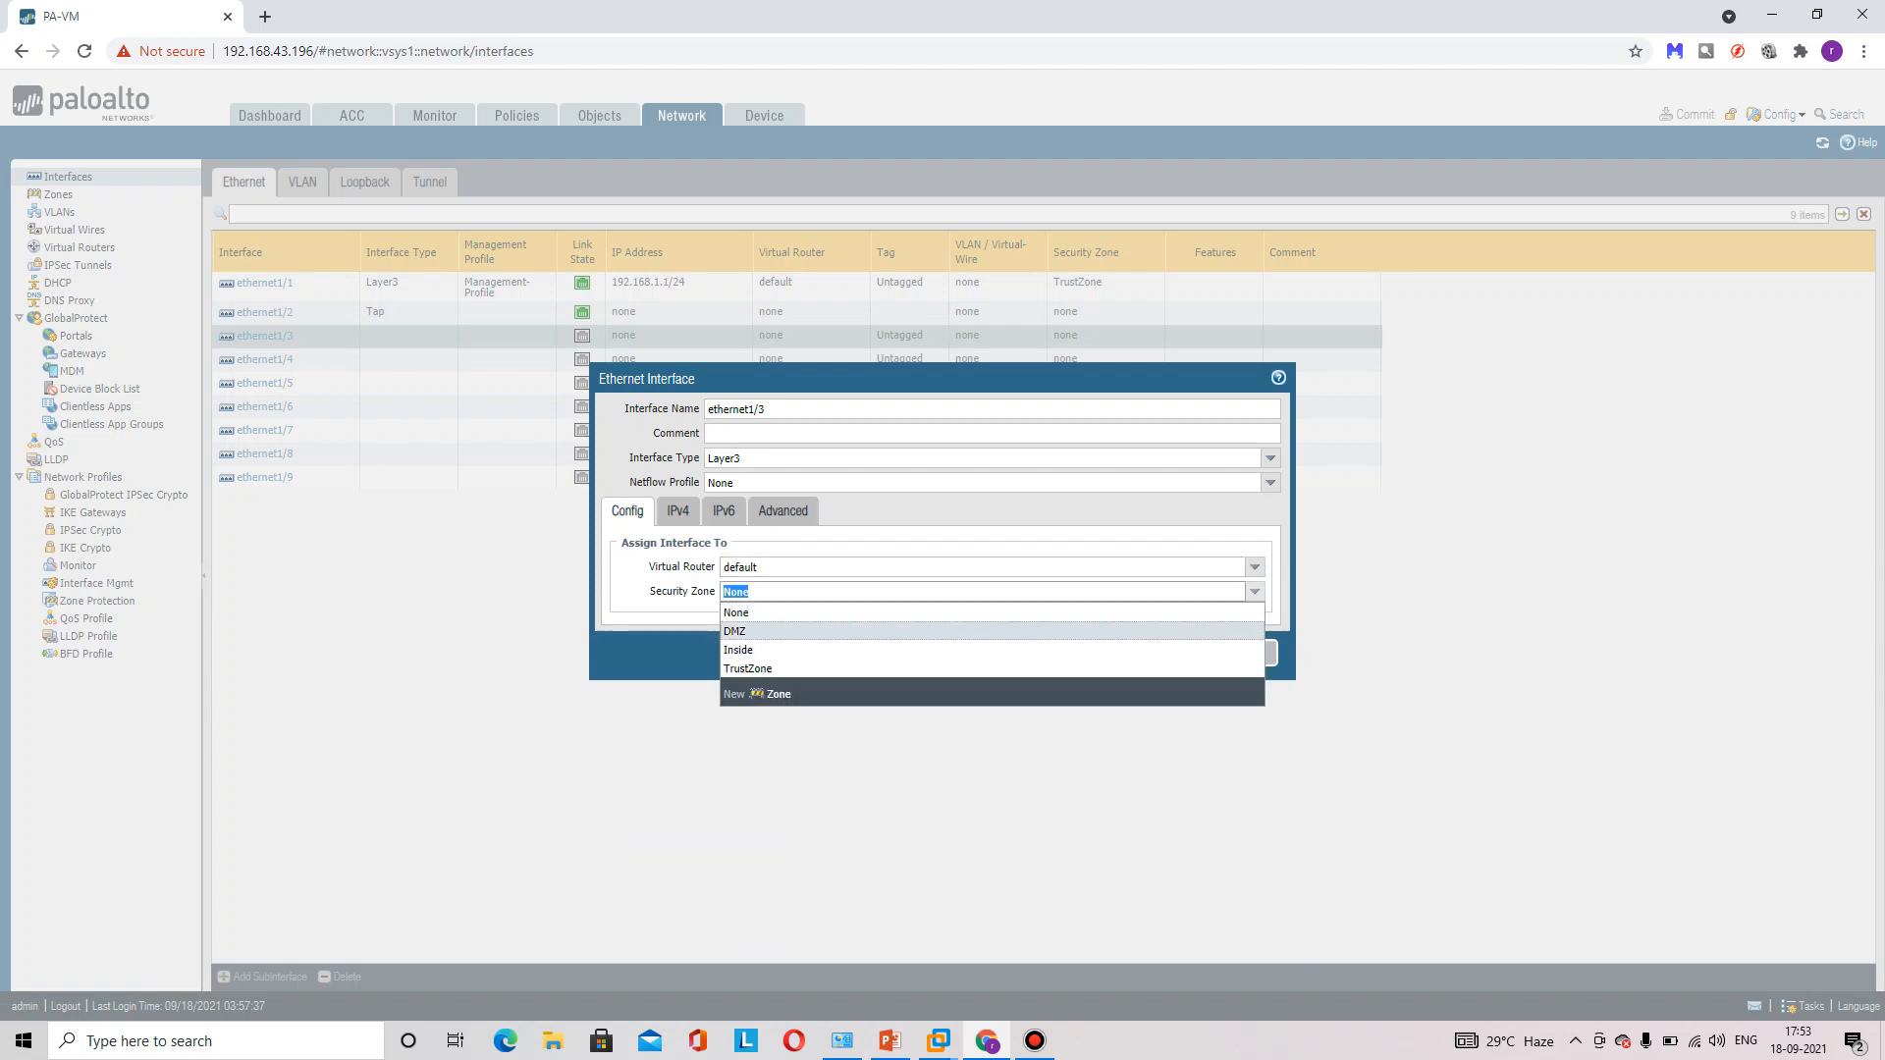
left_click(734, 632)
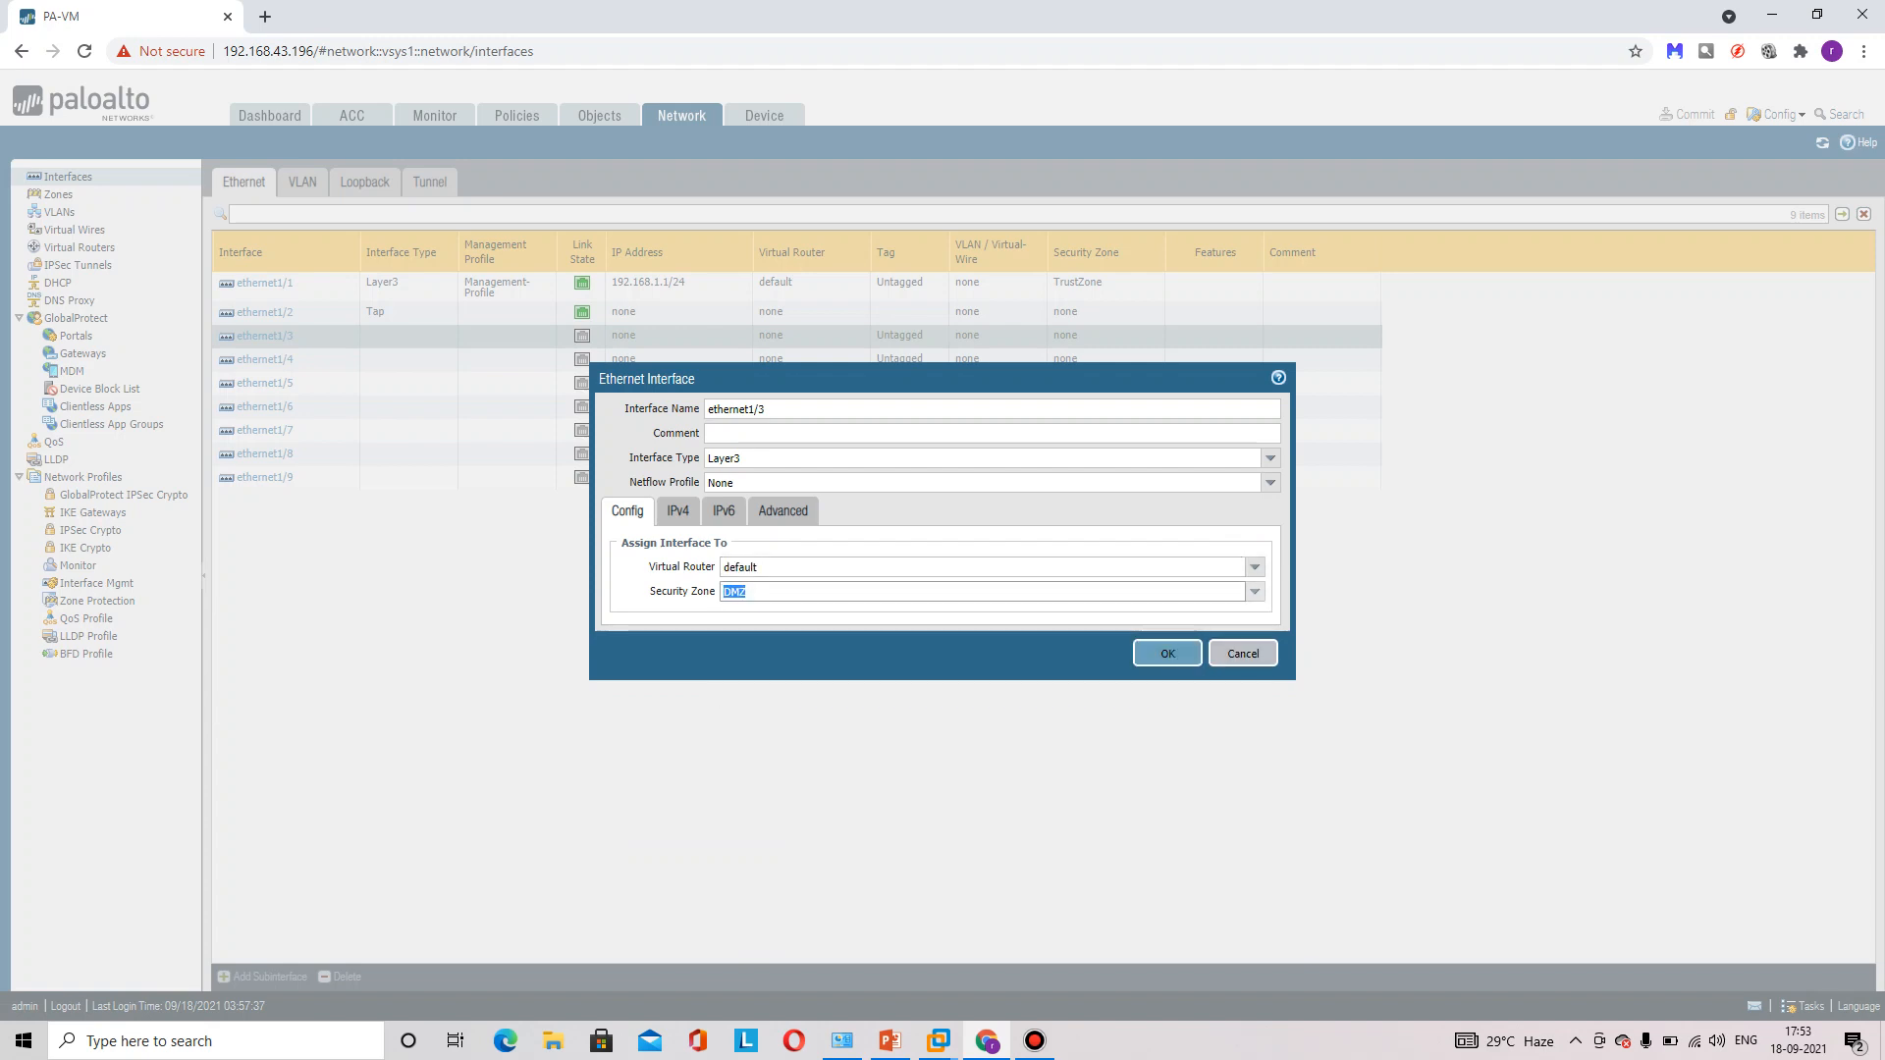
- Apply the existing Management-Profile to ethernet1/3, save the interface and commit all changes
left_click(784, 511)
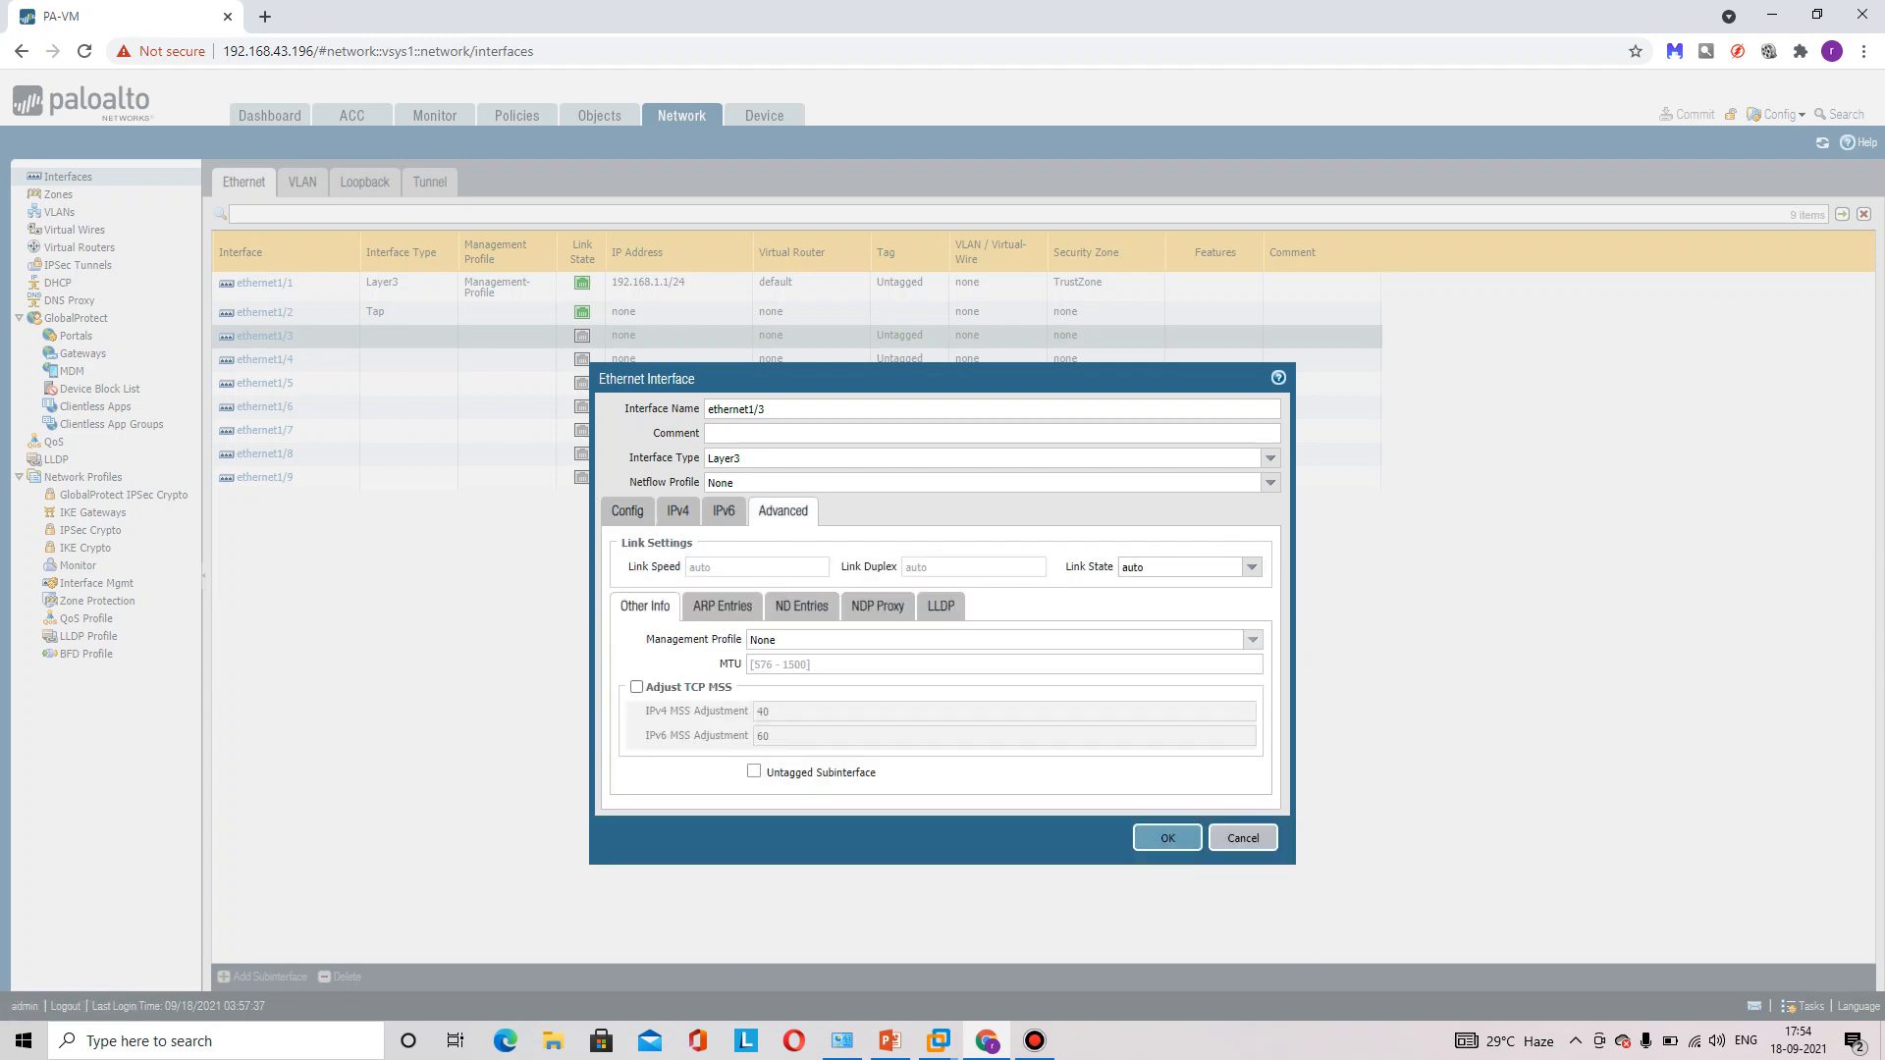
left_click(1252, 639)
left_click(798, 698)
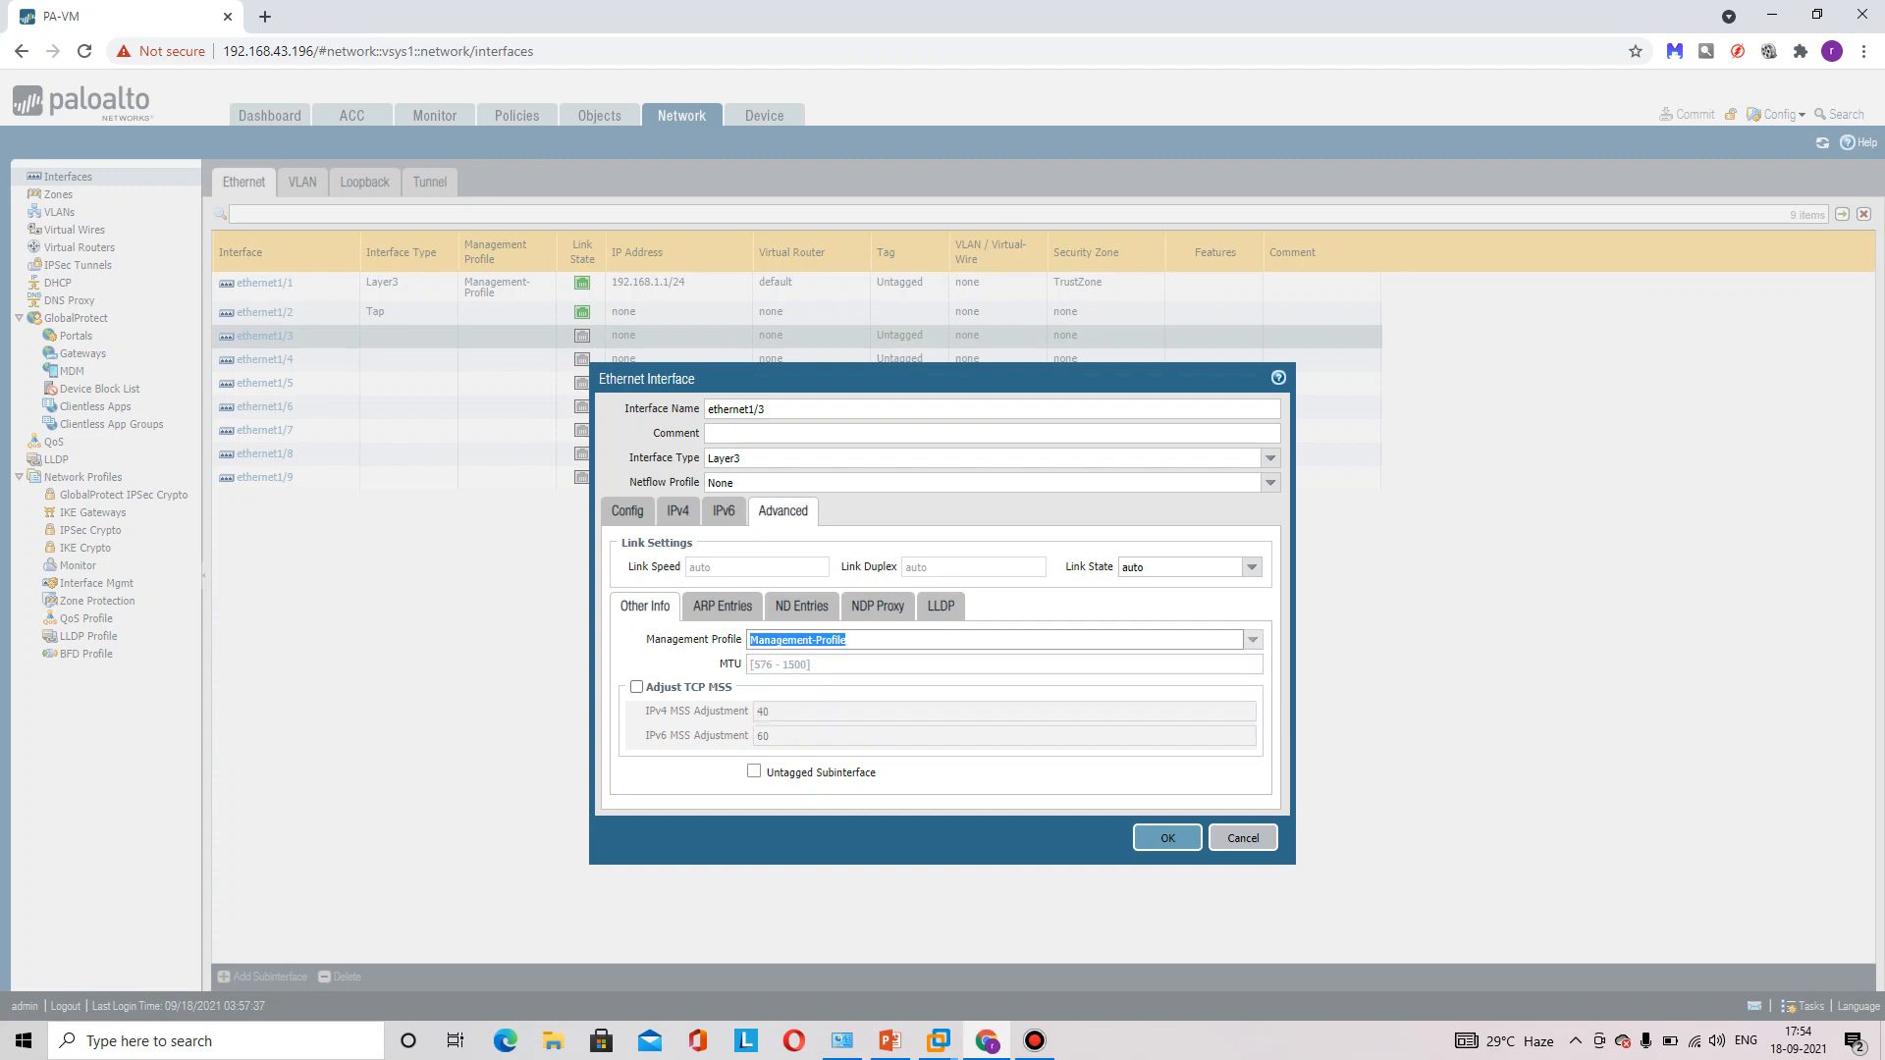
left_click(627, 510)
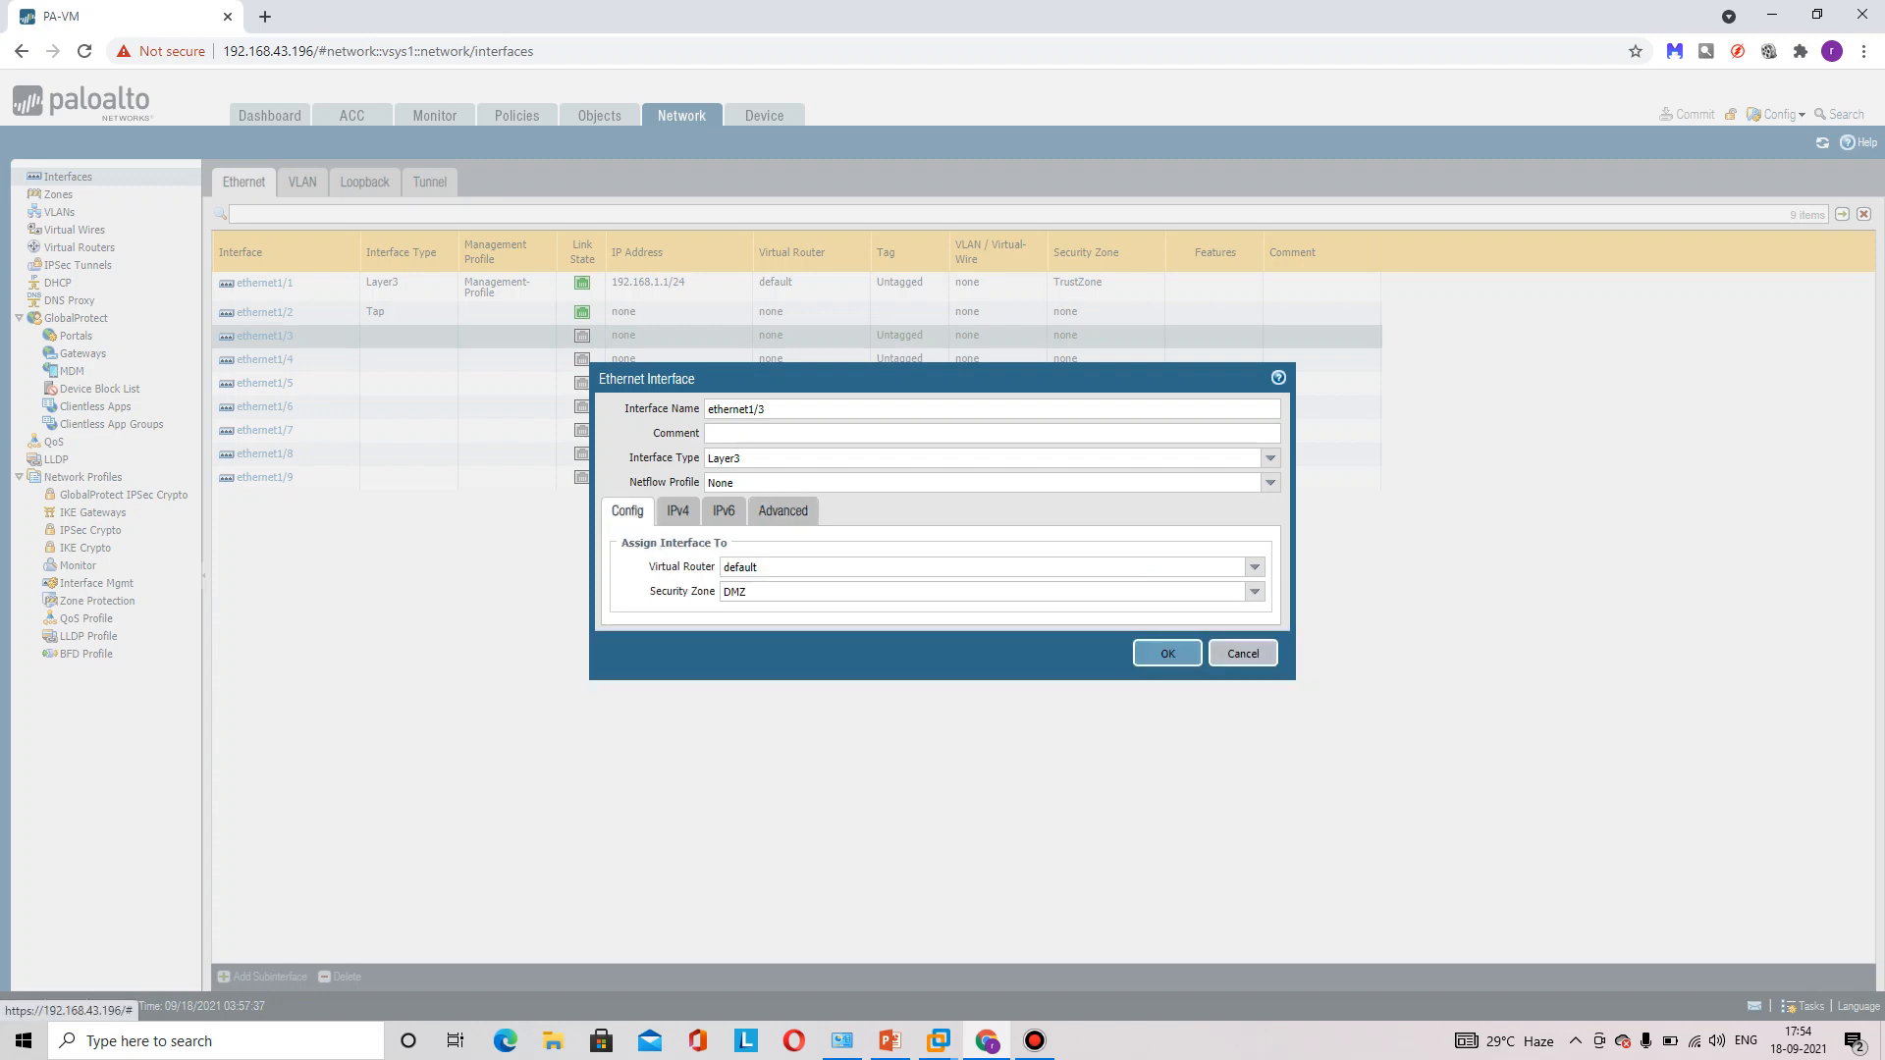
left_click(1167, 654)
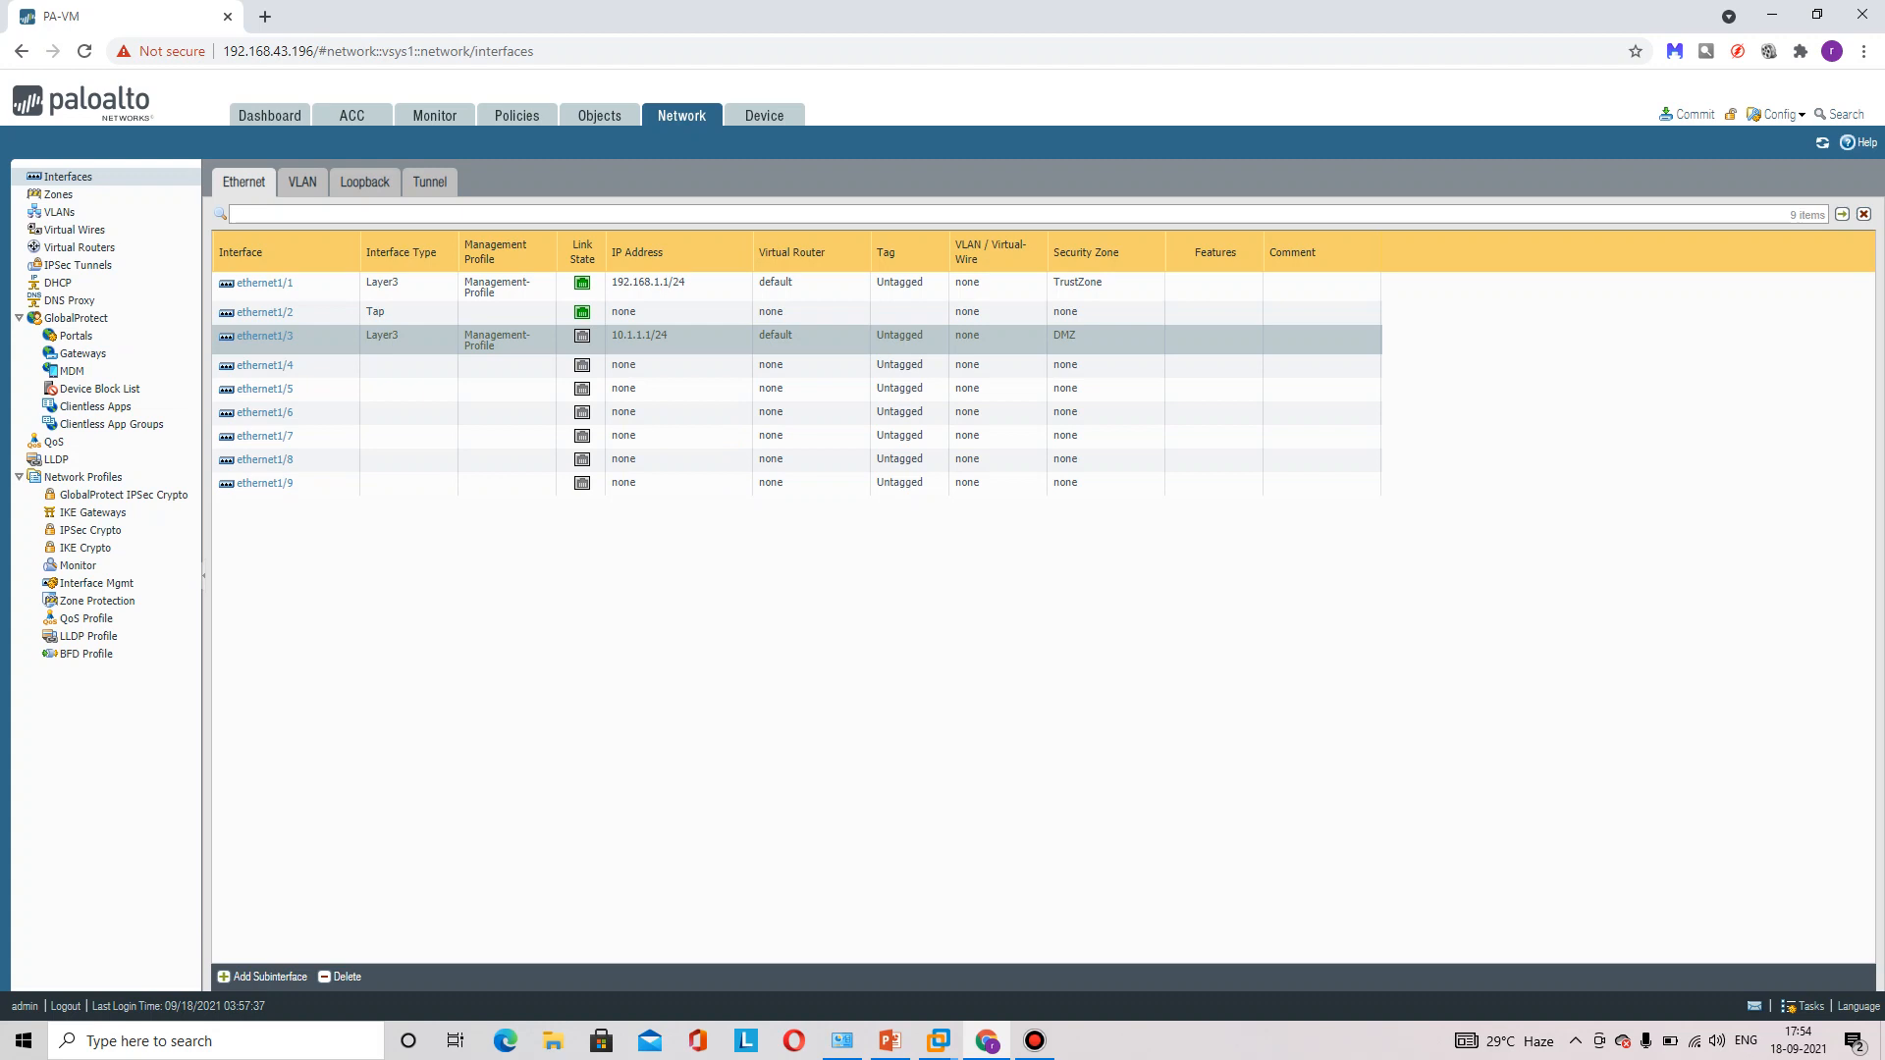
left_click(1689, 114)
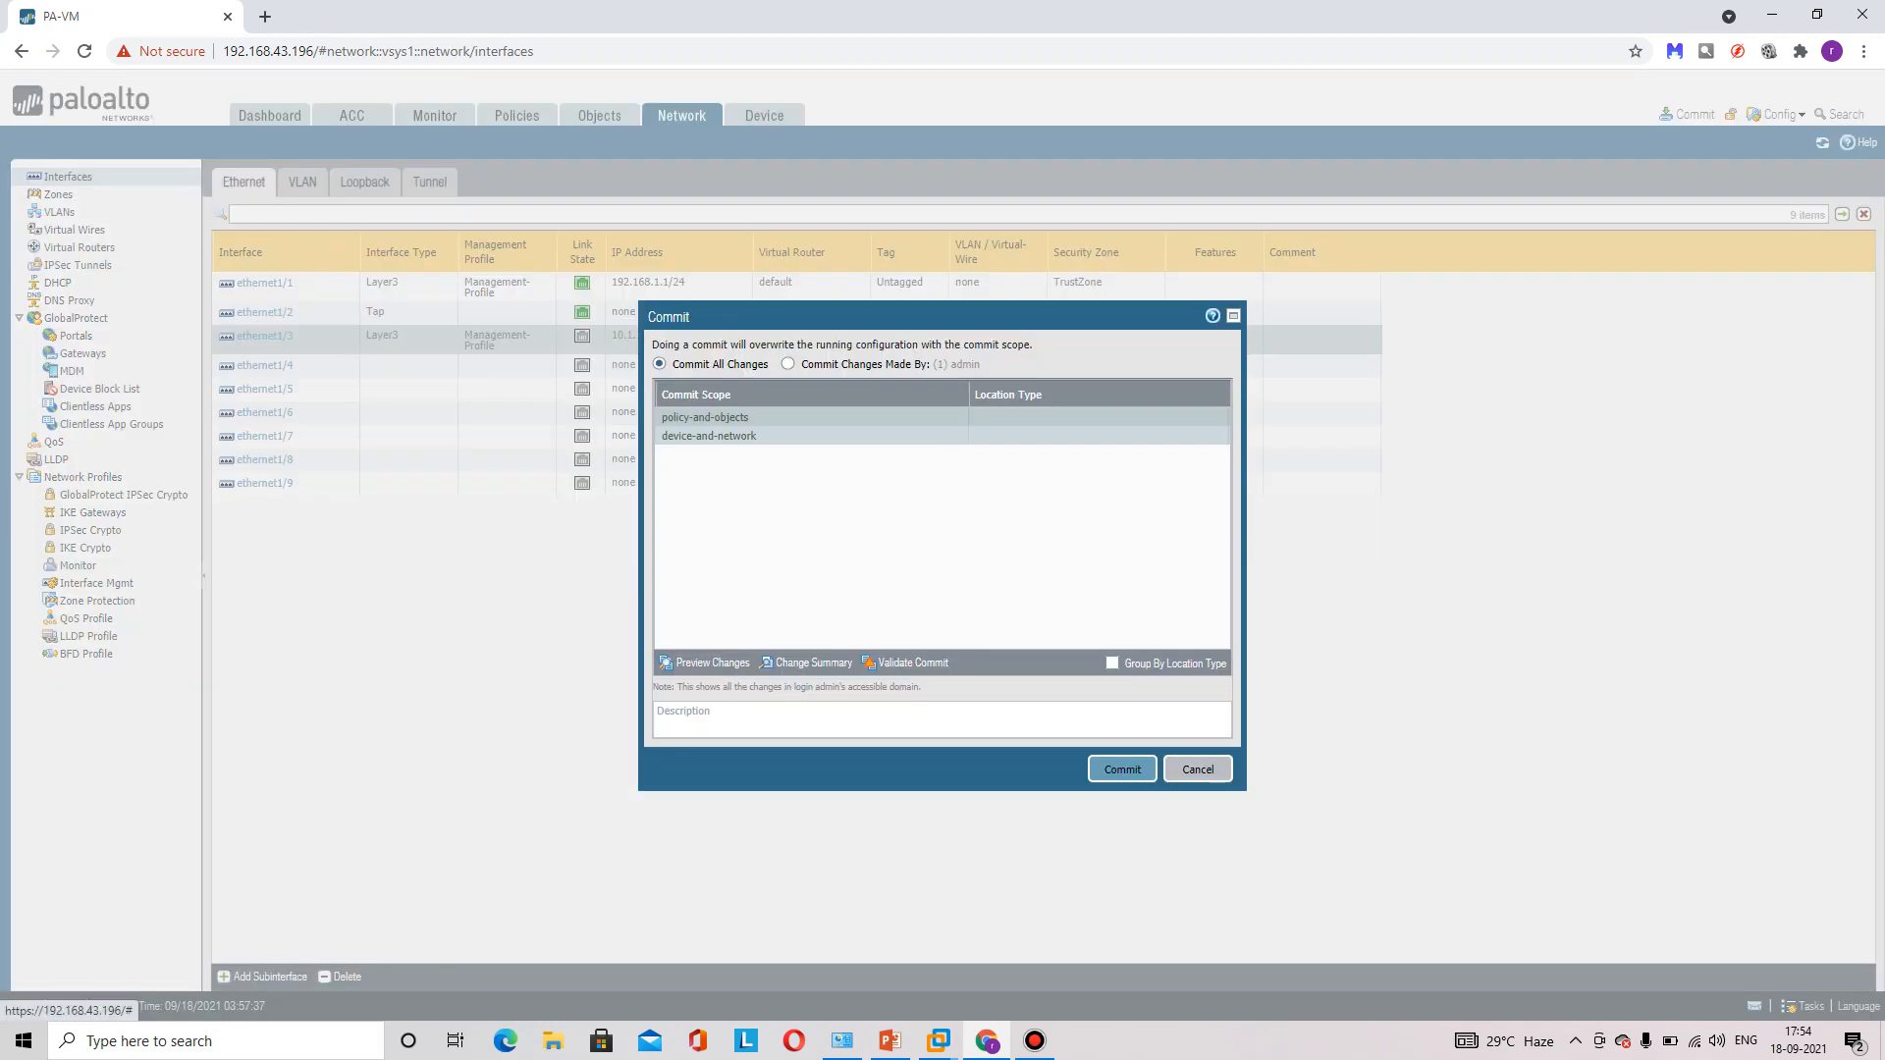
left_click(1122, 769)
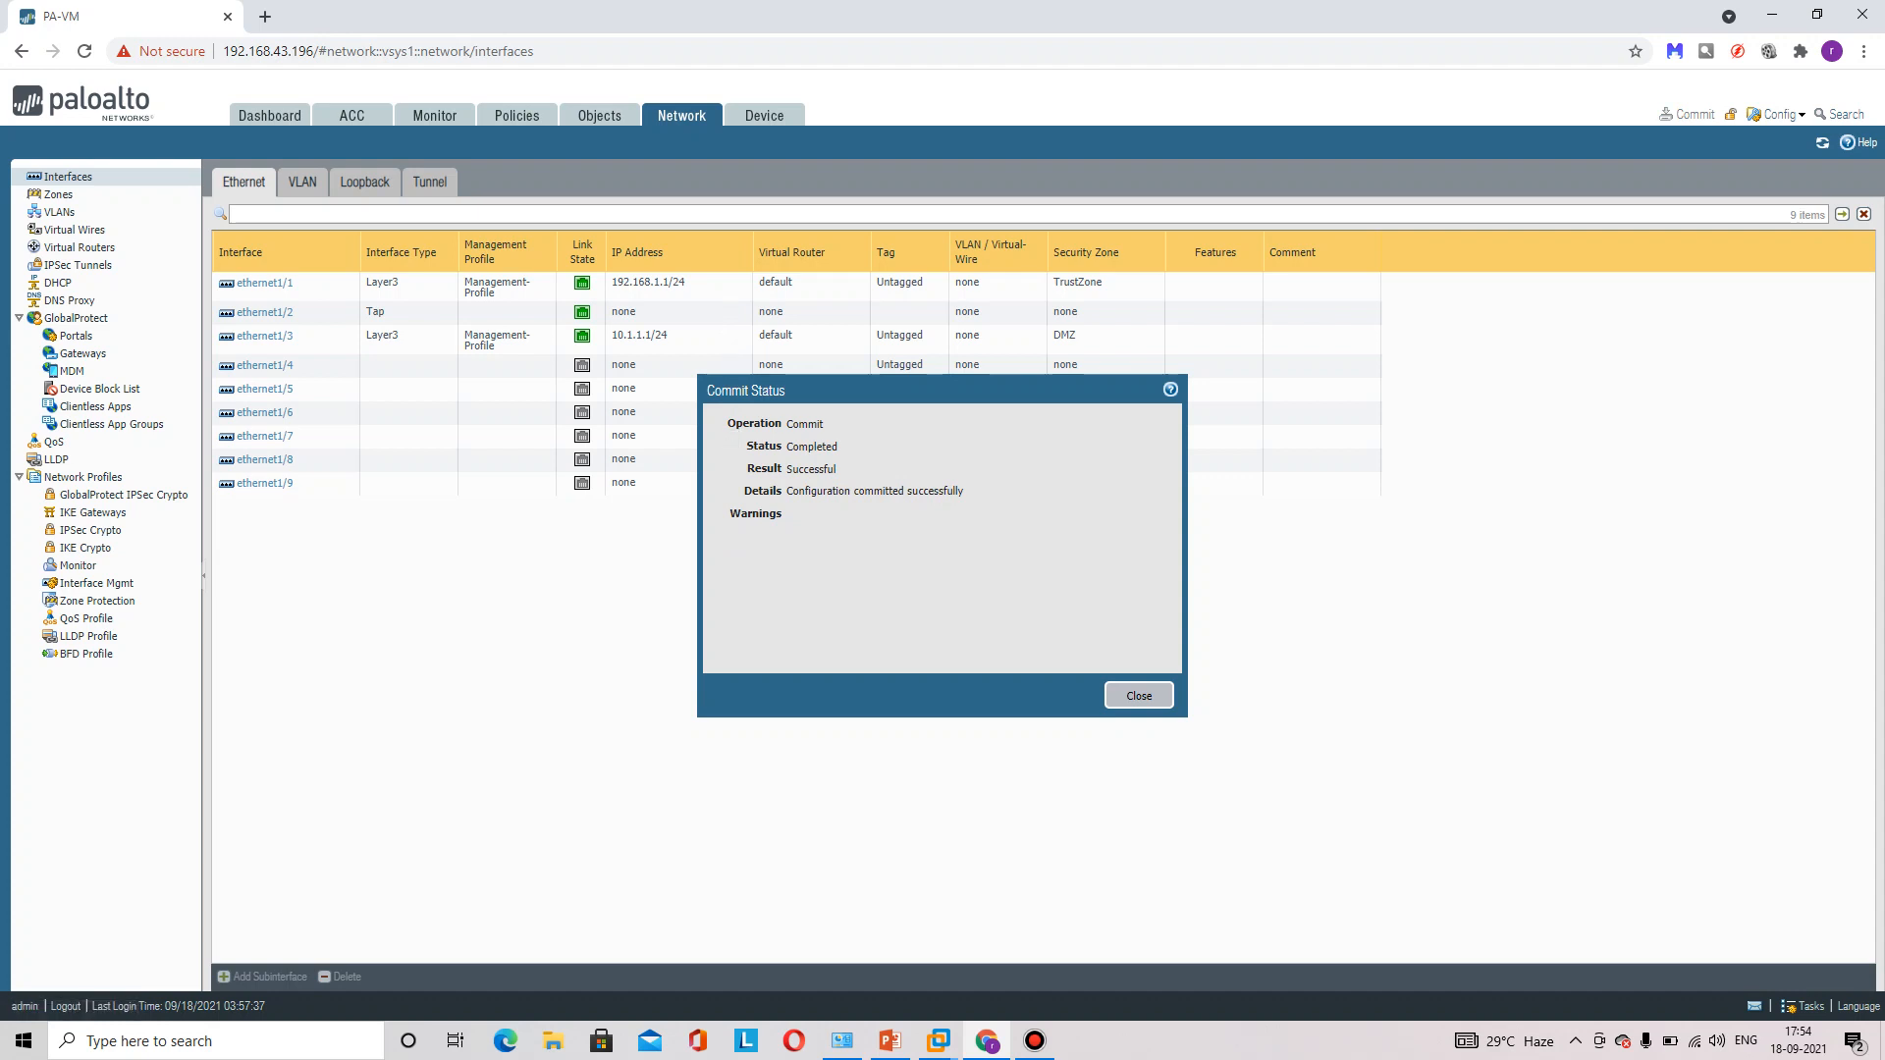
- Switch to VMware Workstation to view the console of the Paloalto-Firewall-SEP virtual machine, and minimize its window
left_click(939, 1041)
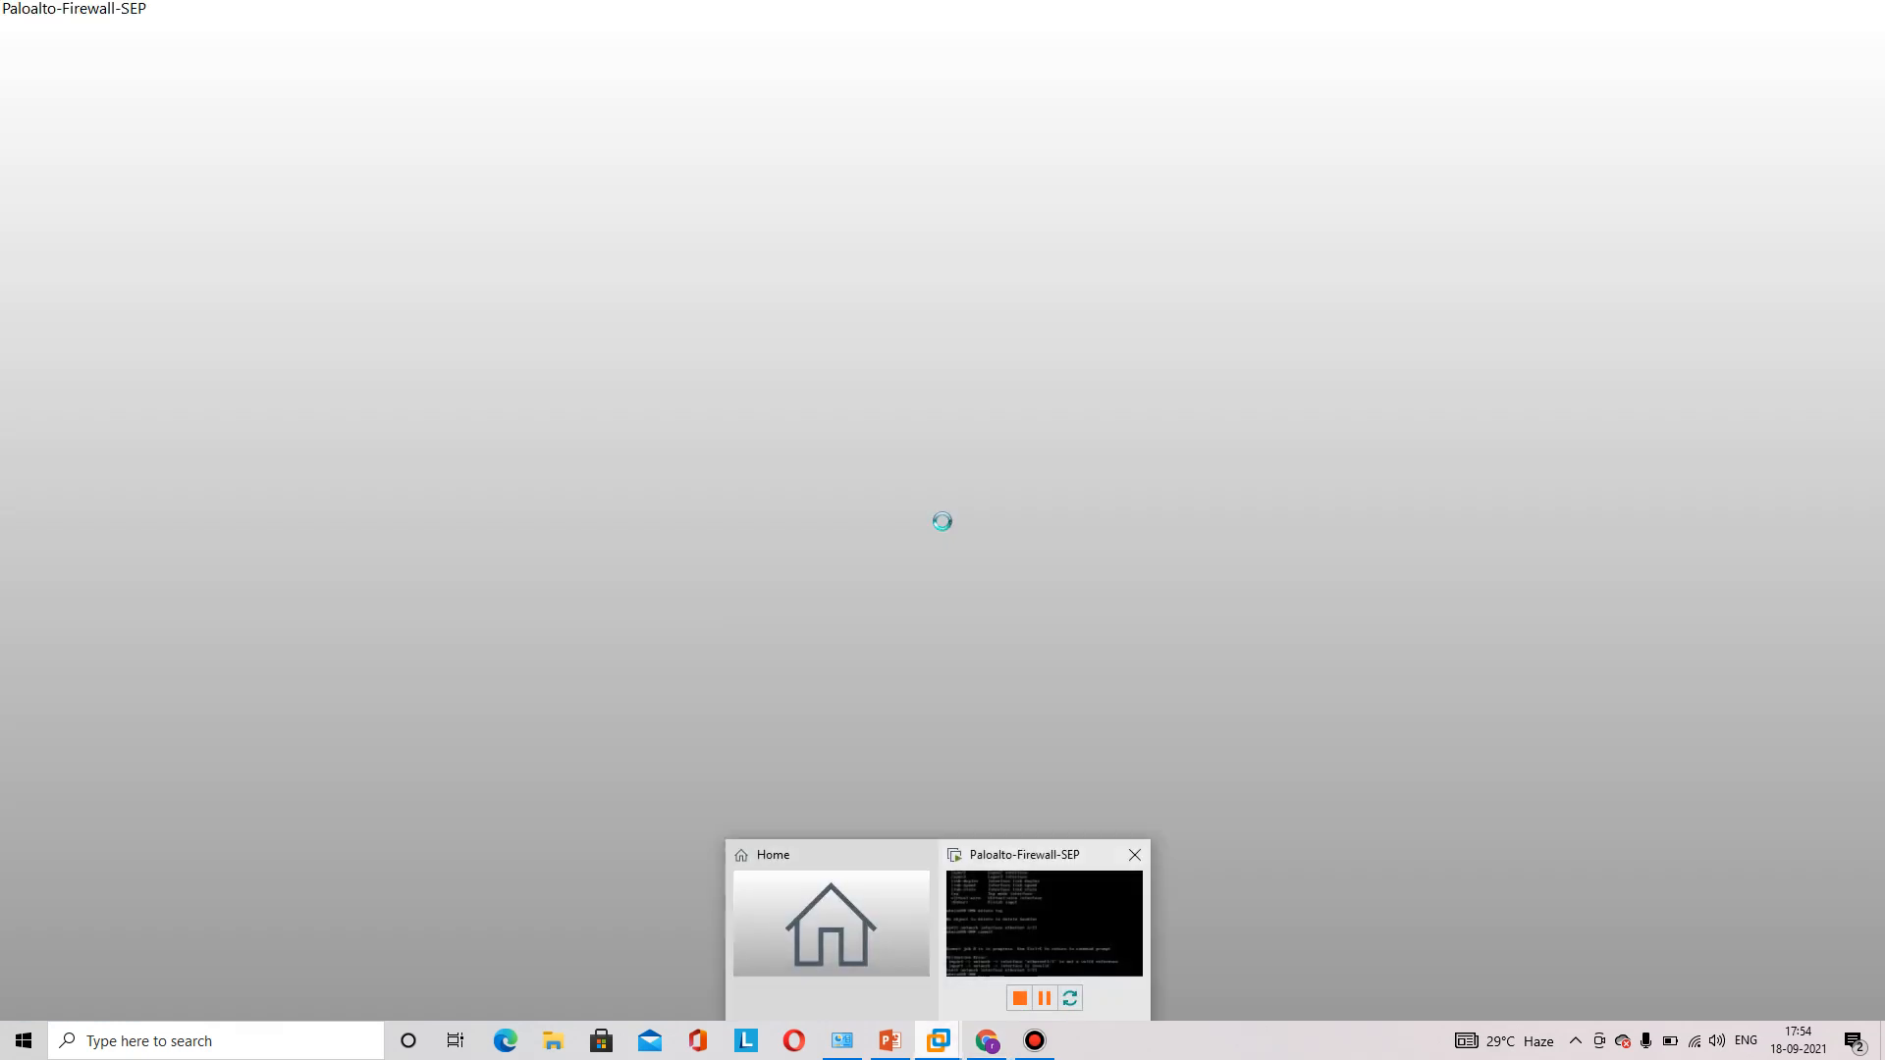
left_click(1046, 937)
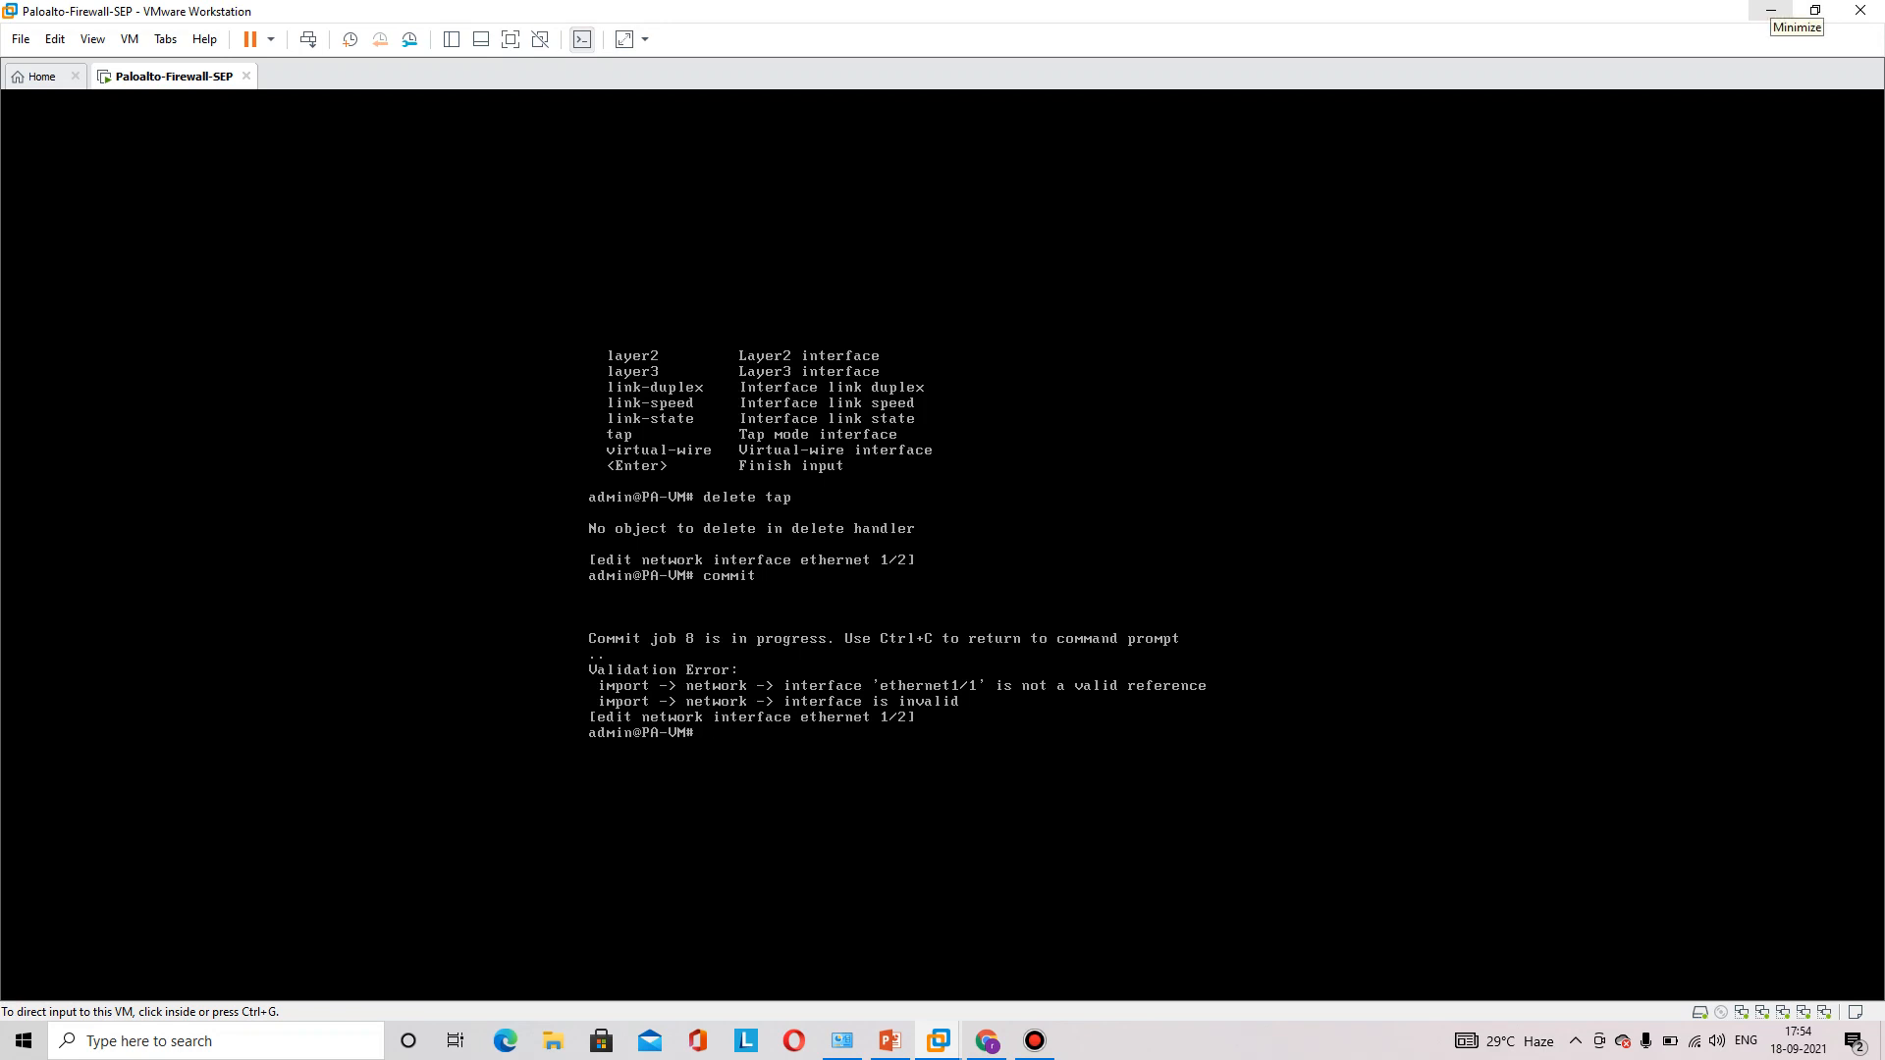
left_click(1771, 9)
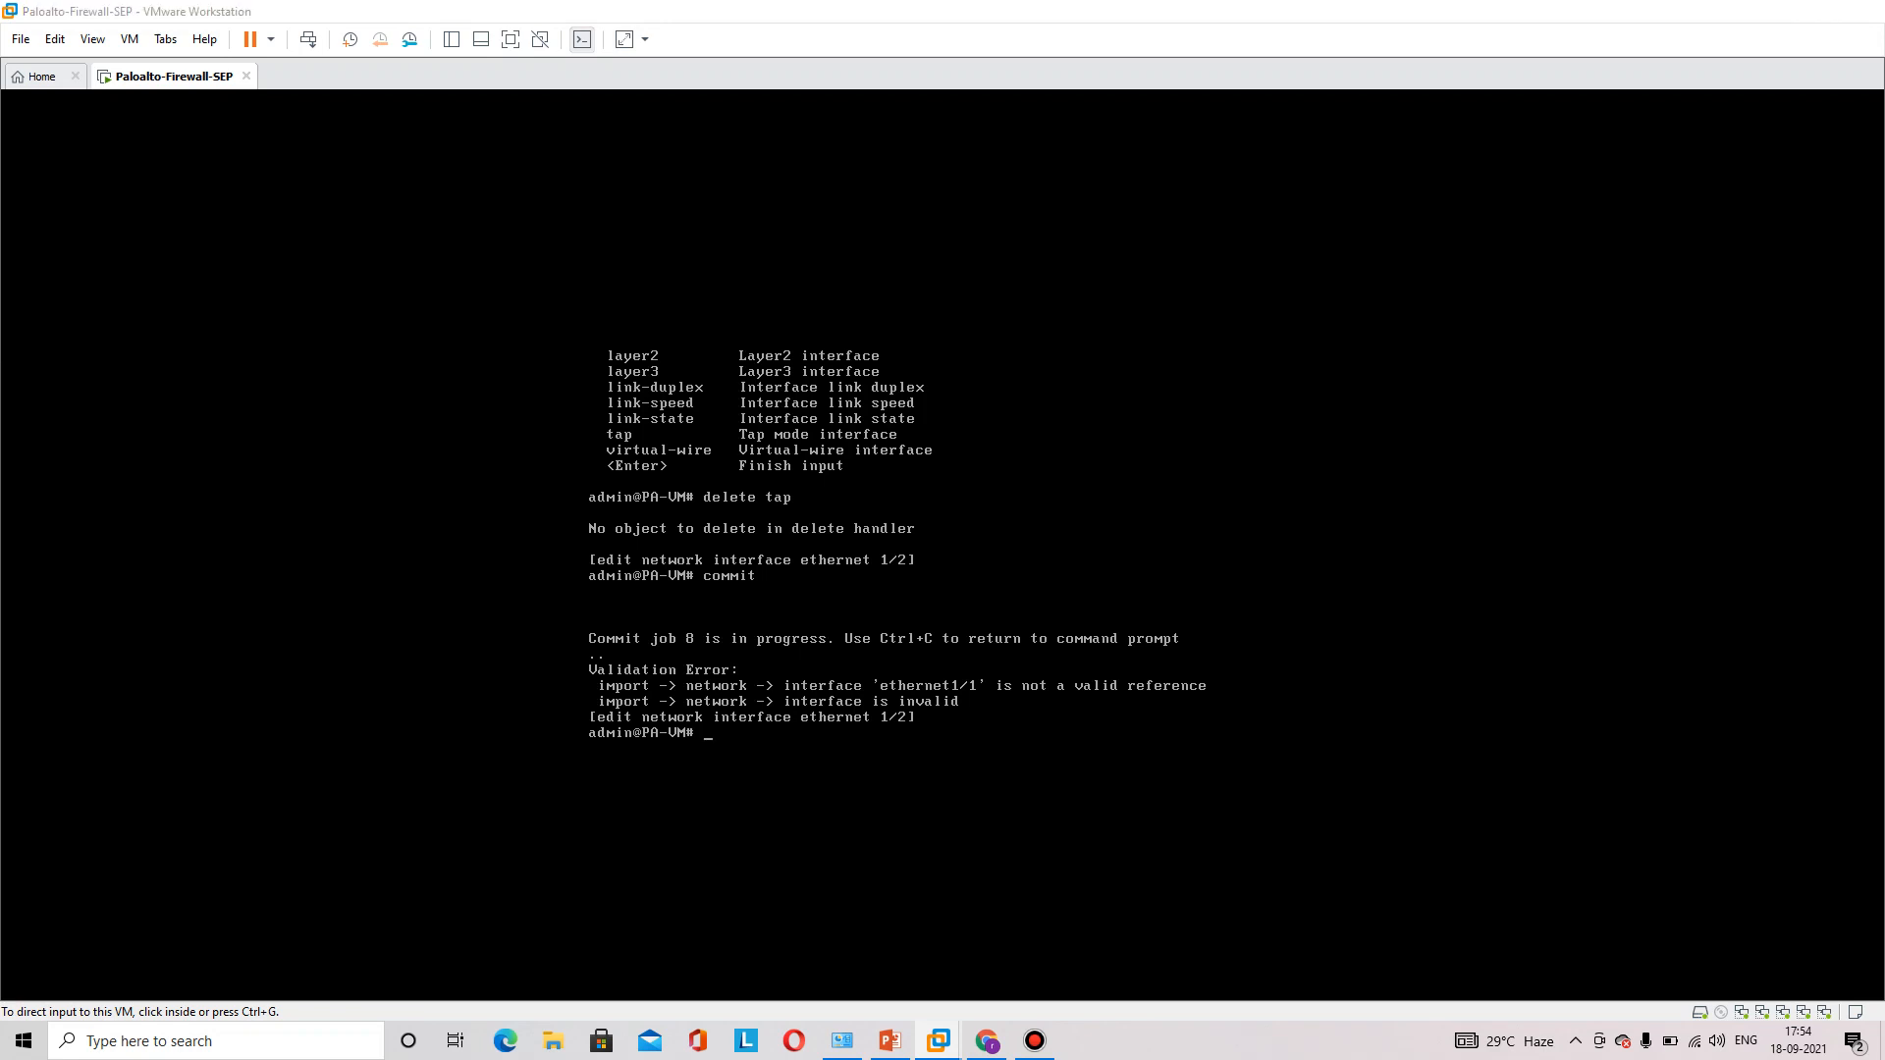